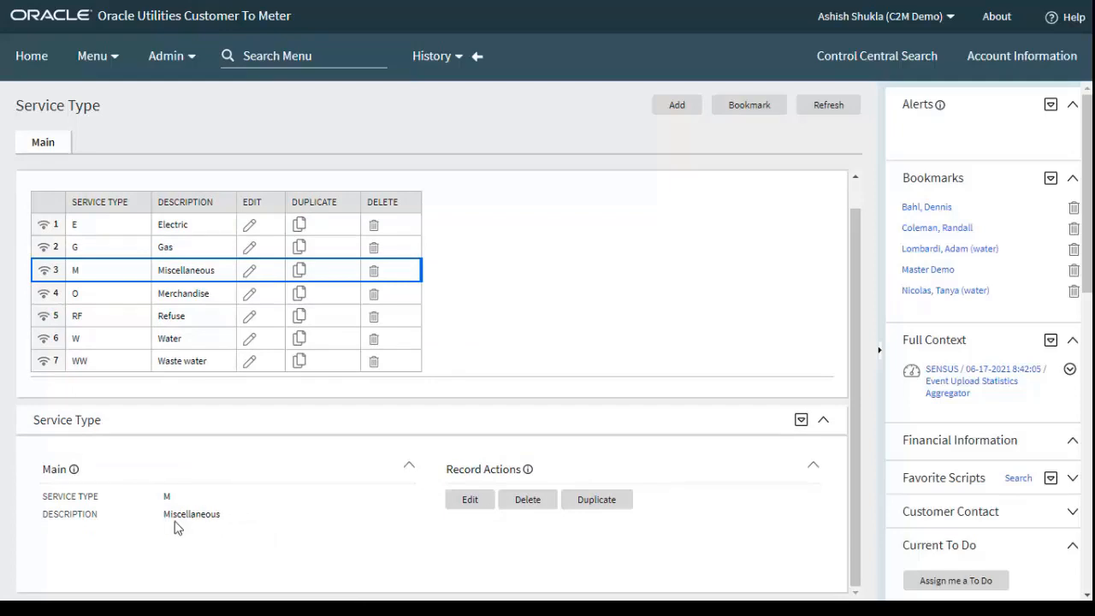
double_click(168, 515)
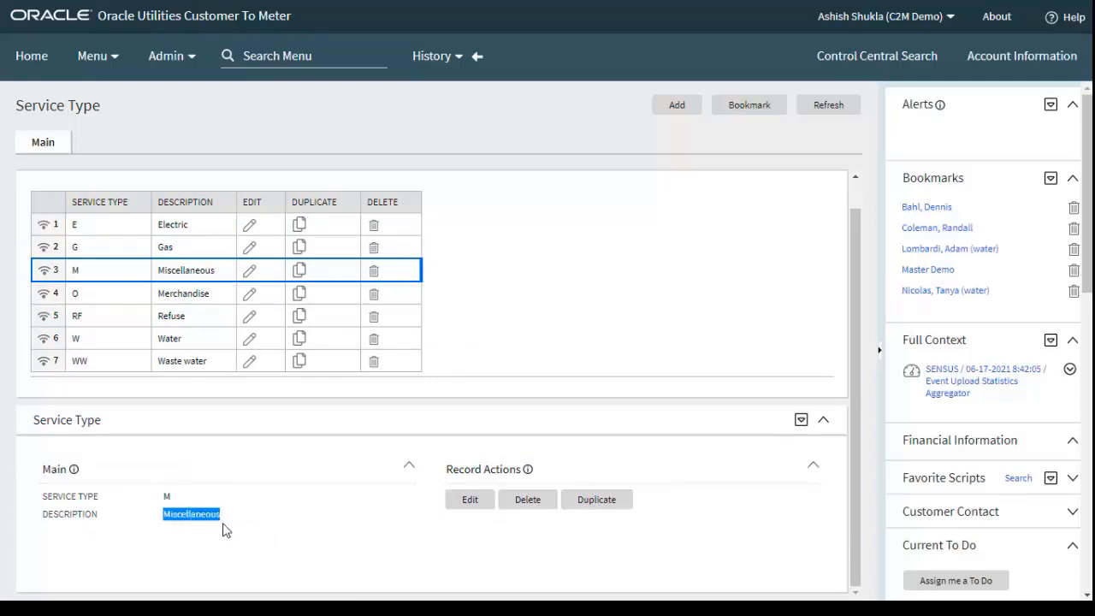
click(265, 519)
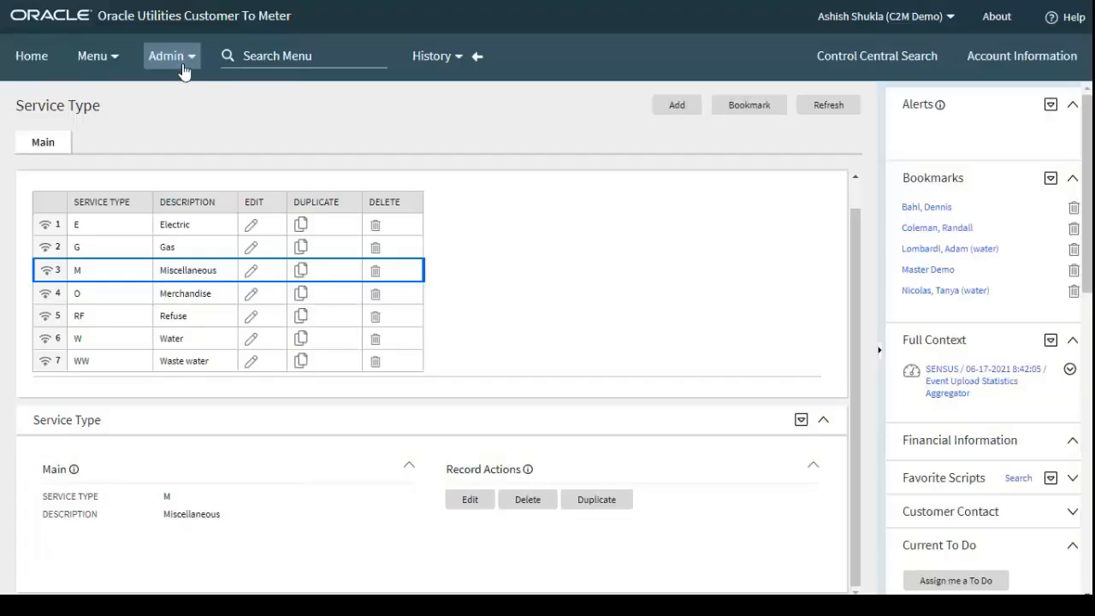
Open the Unit Of Measure list from the rates administration and display the details of the CT (Count) unit
click(182, 65)
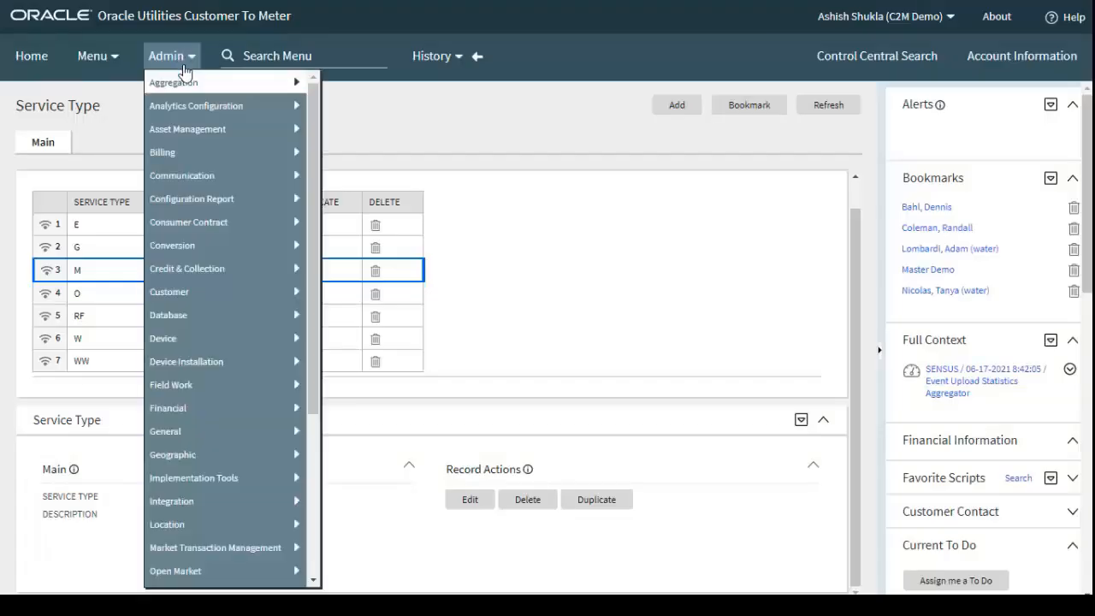
mouse_move(219, 412)
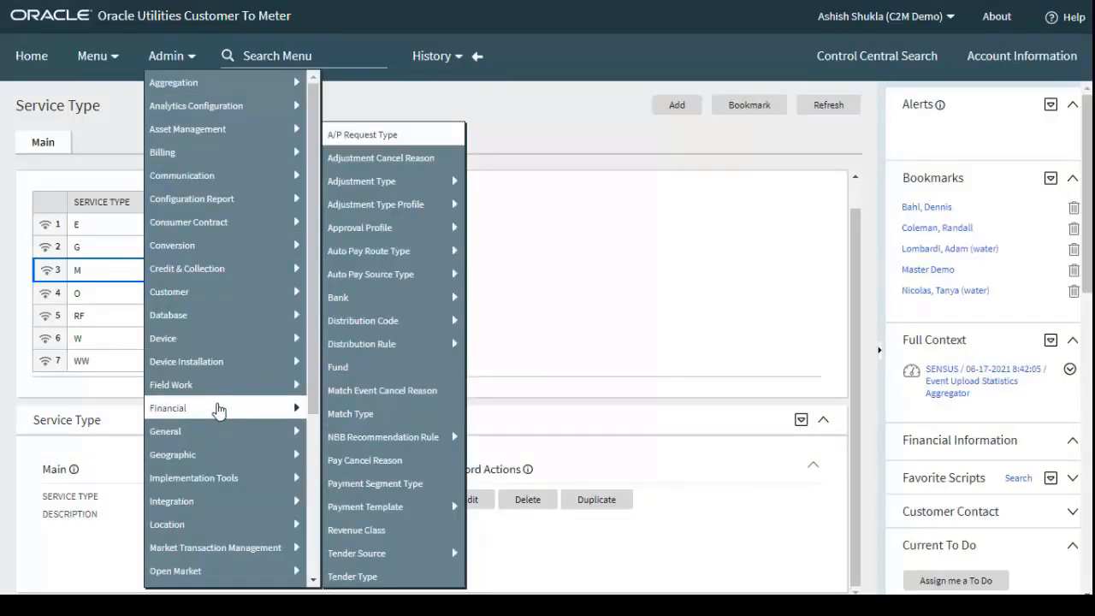
scroll(216, 428, down, 5)
mouse_move(214, 442)
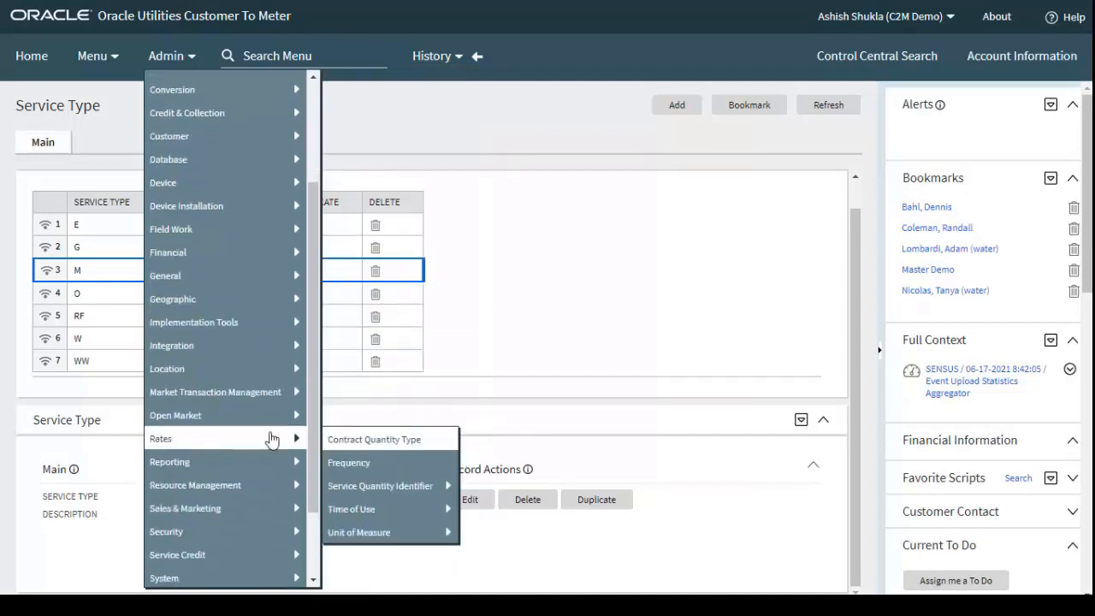
mouse_move(399, 530)
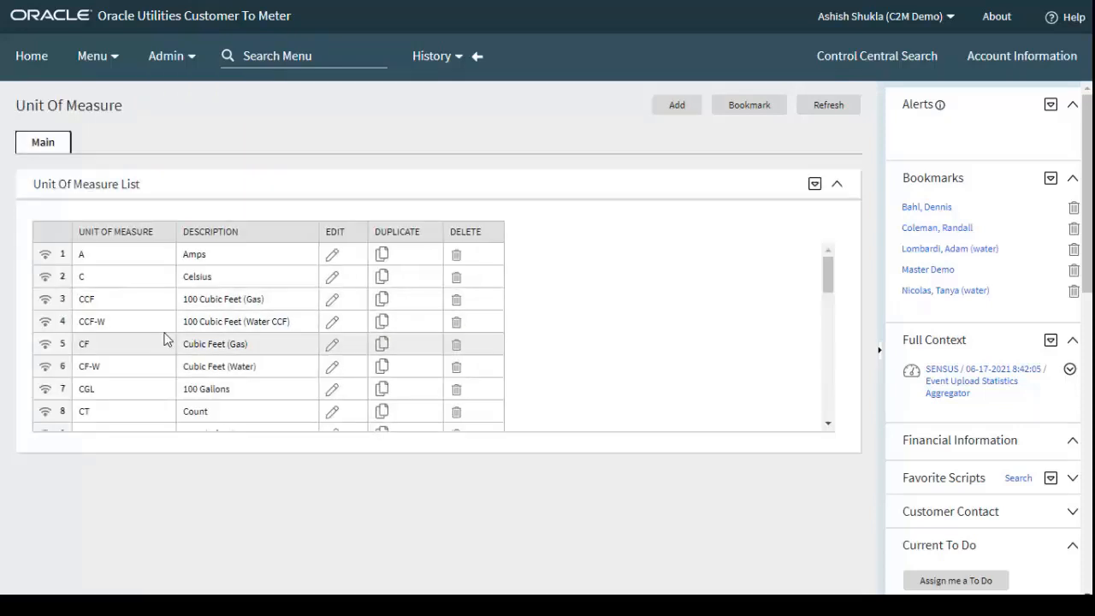
click(45, 416)
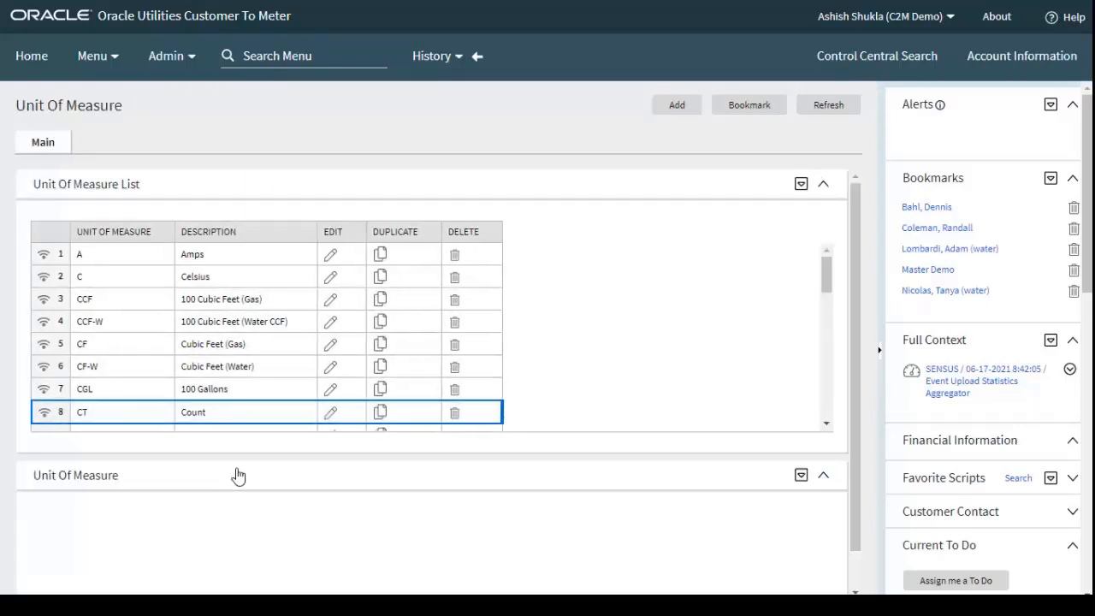
scroll(334, 462, down, 3)
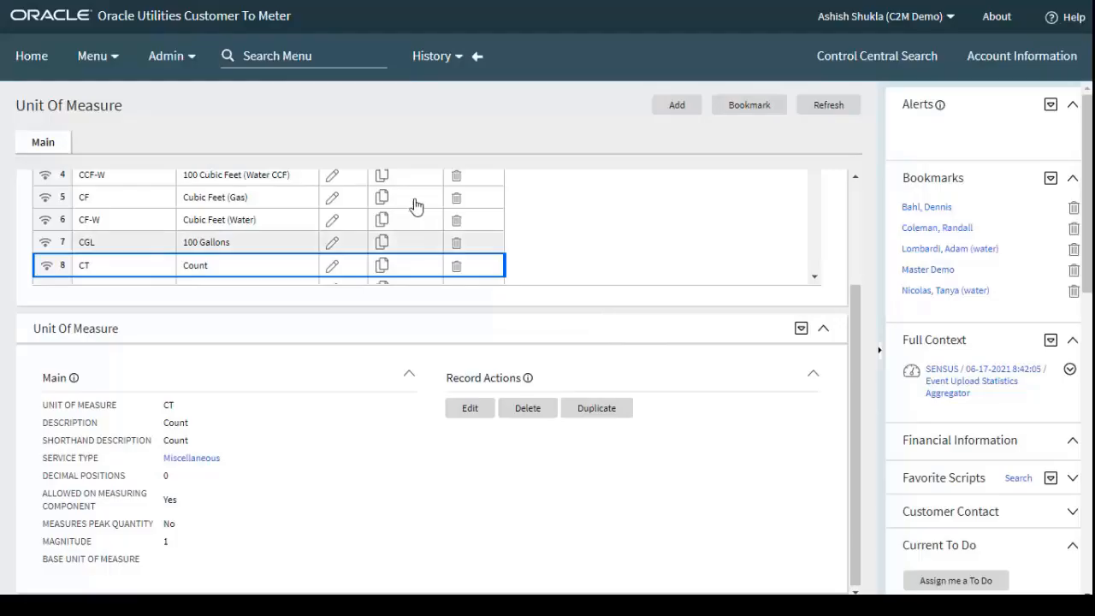
Open the Measuring Component Type search from the device administration
click(192, 60)
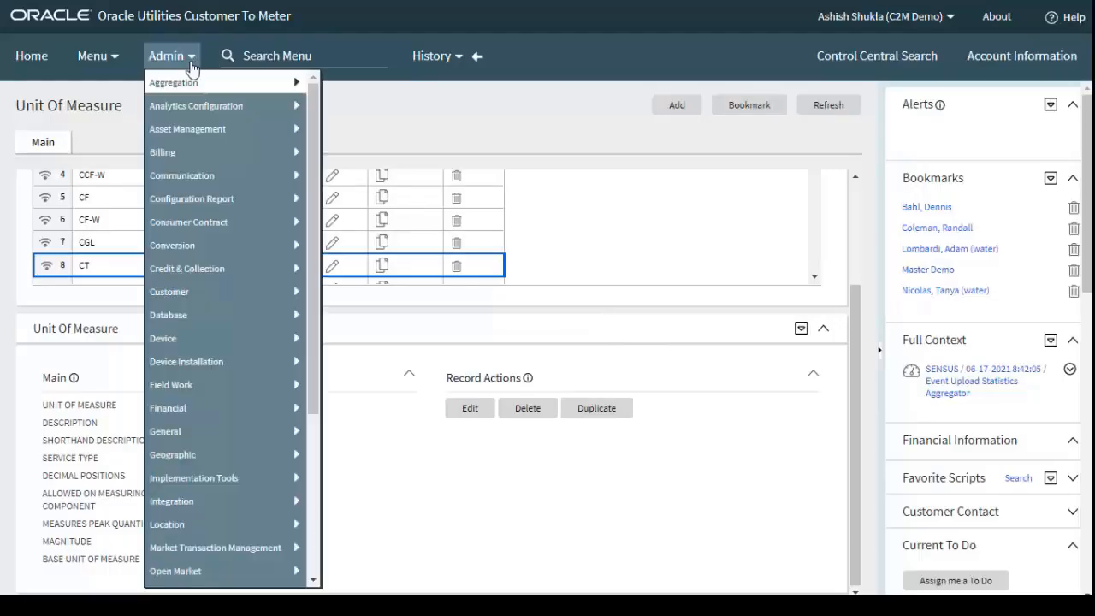
mouse_move(225, 343)
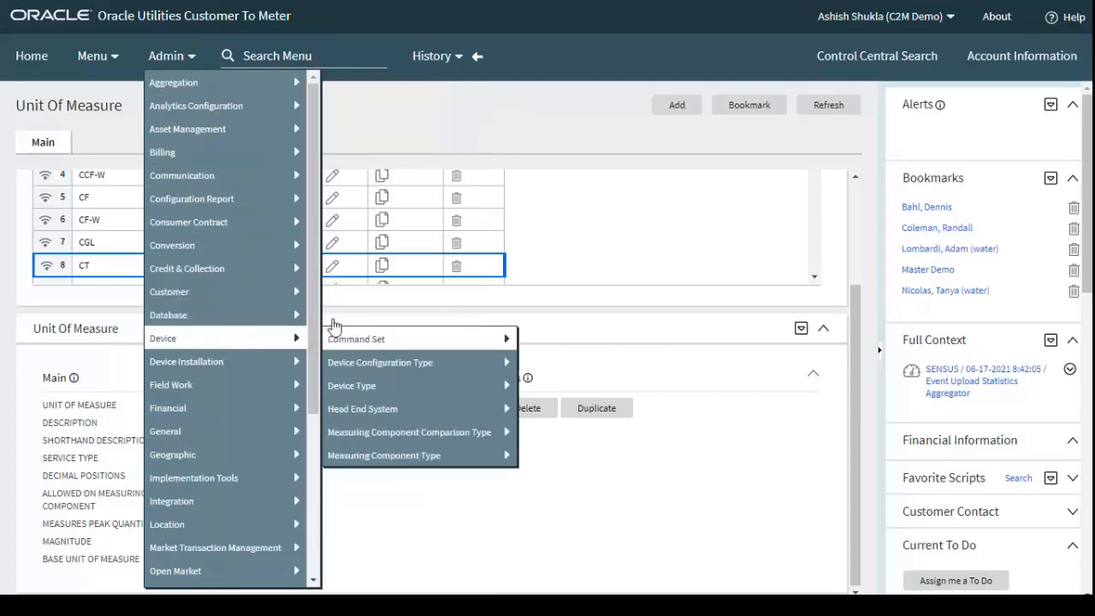
mouse_move(462, 460)
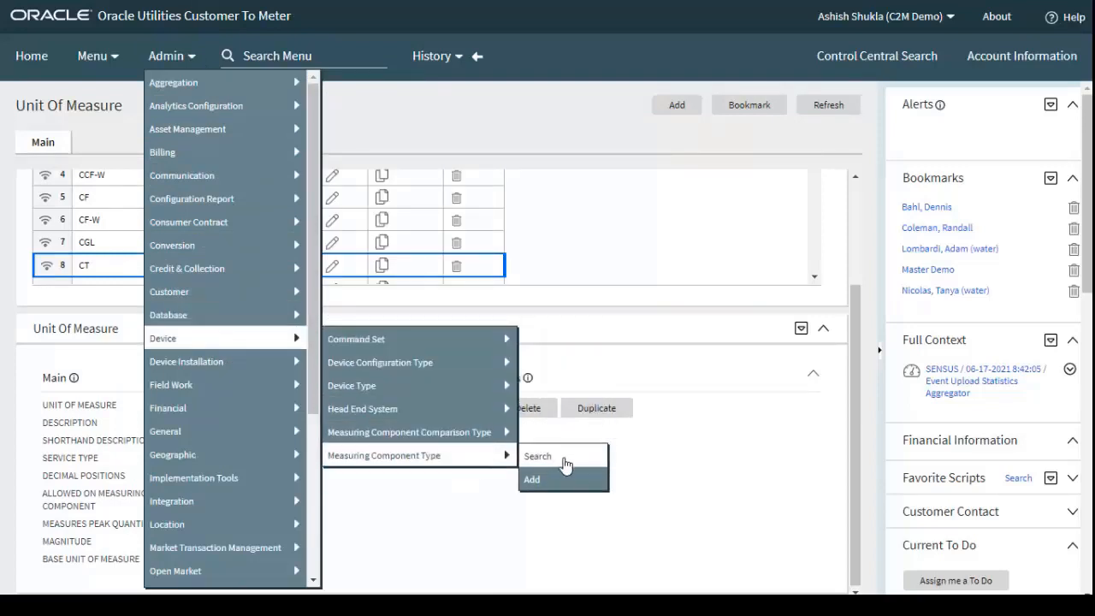
click(538, 456)
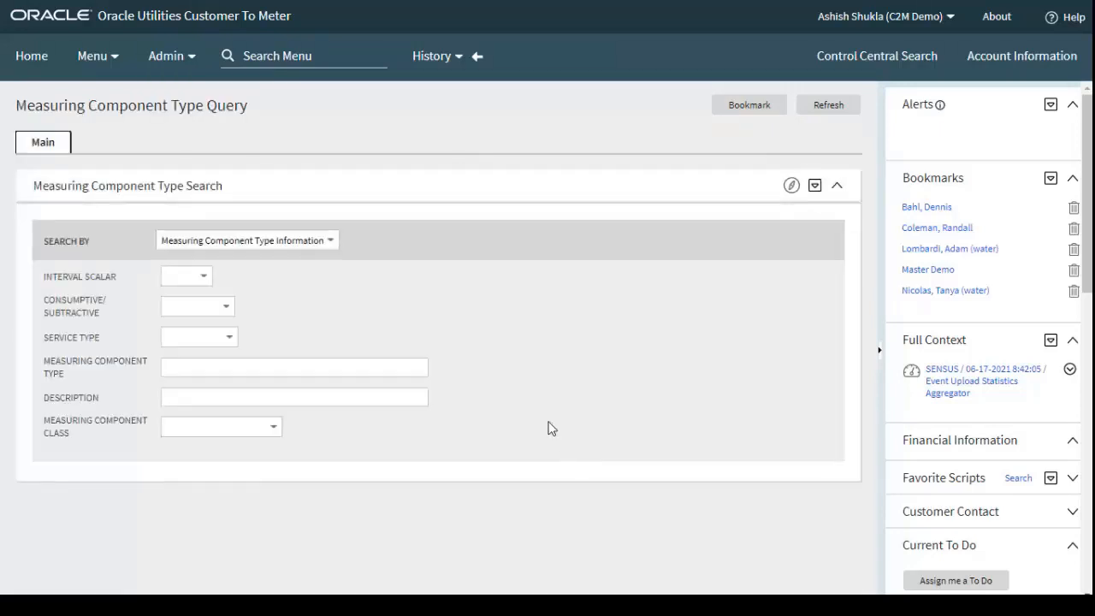
Search for measuring component types of class Aggregator with the description %Statistics%
click(261, 420)
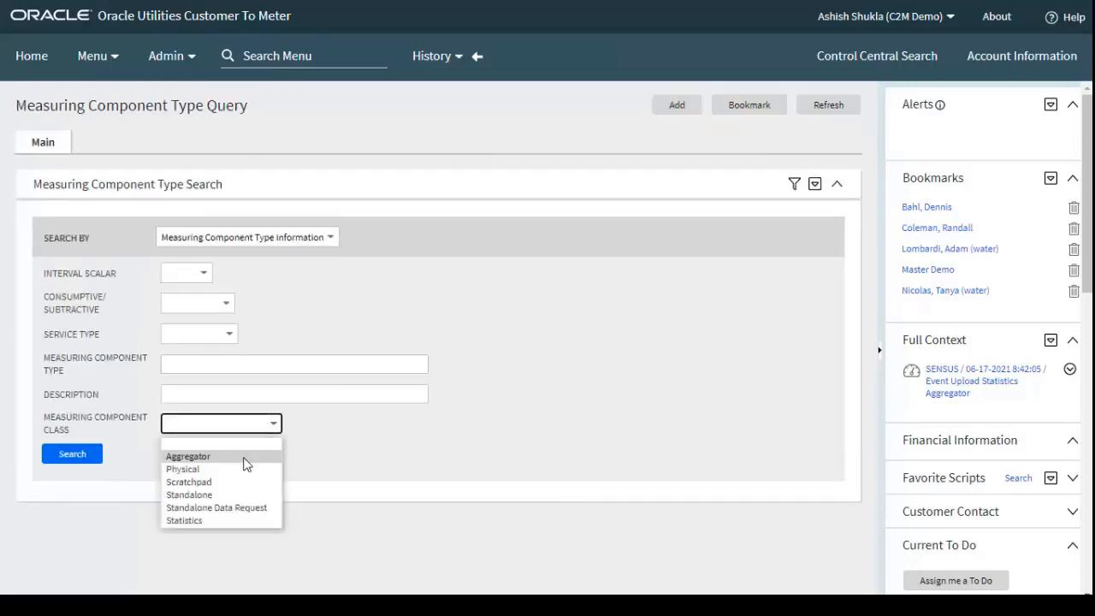
click(190, 454)
click(237, 393)
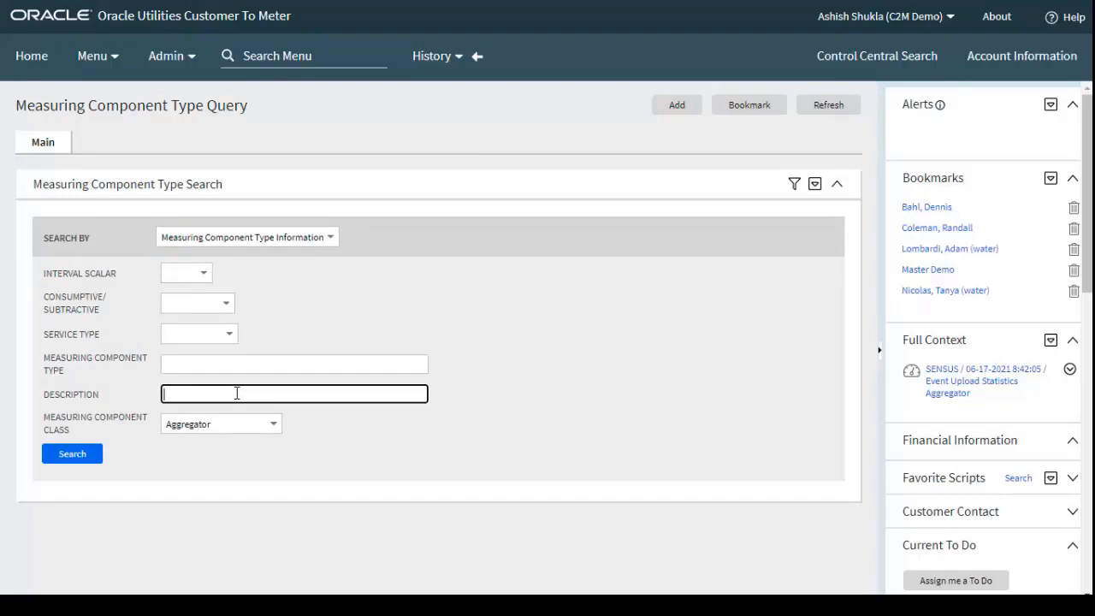
text(%Statistics%)
key(Return)
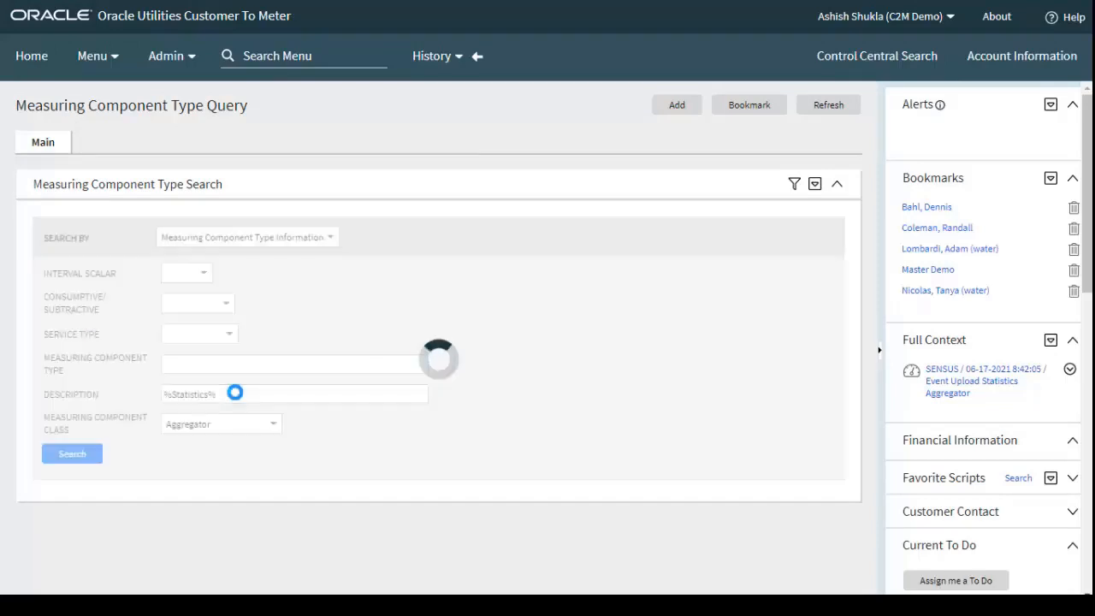
scroll(484, 449, down, 1)
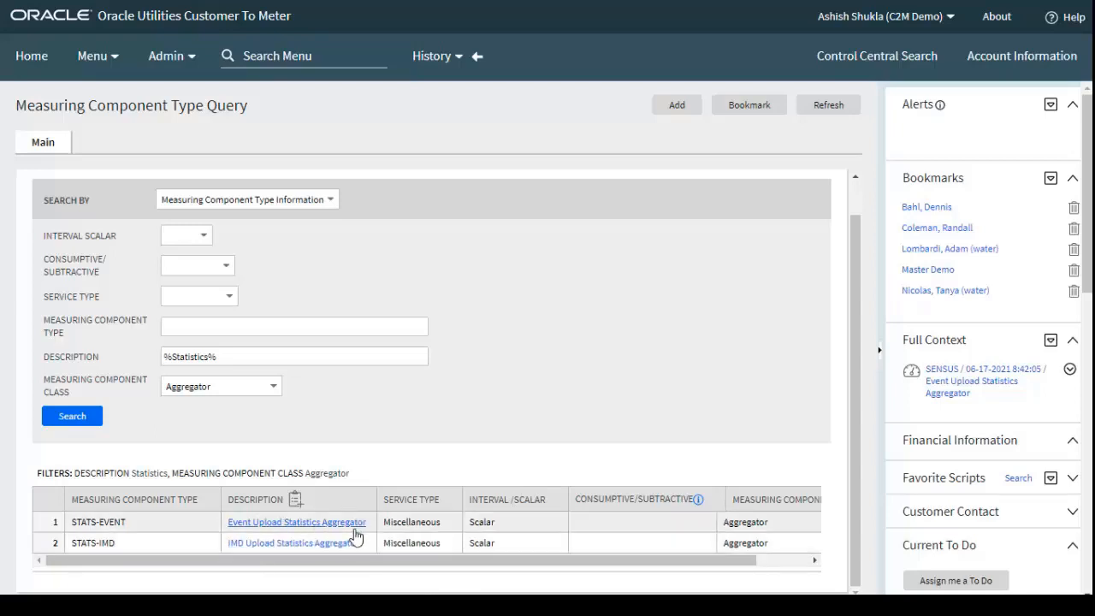
Open the IMD Upload Statistics Aggregator type and examine its record information, value identifiers and display configuration
click(297, 549)
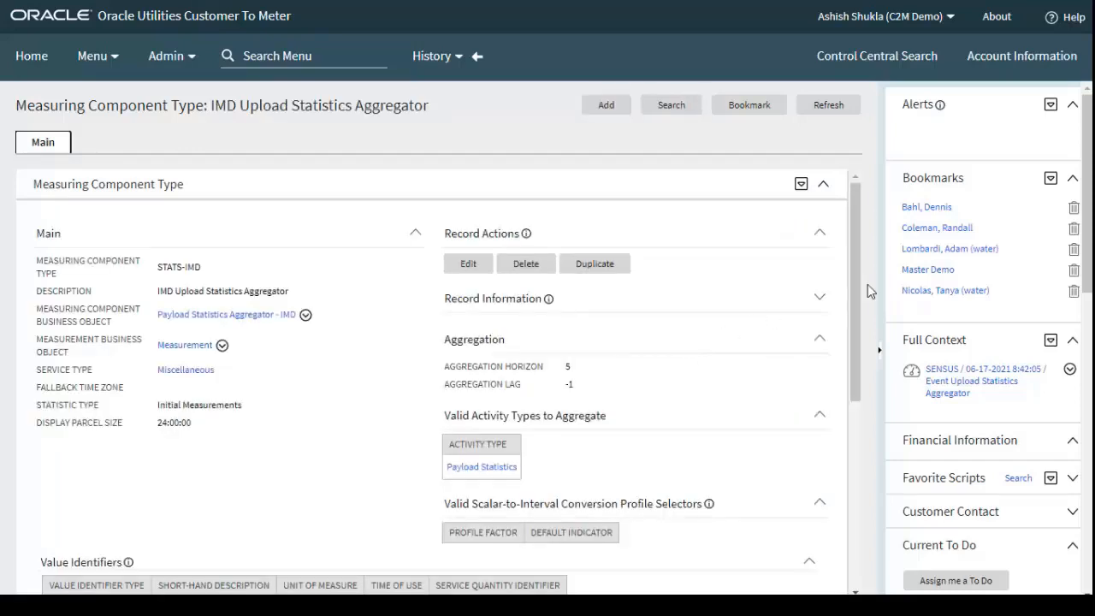
click(817, 301)
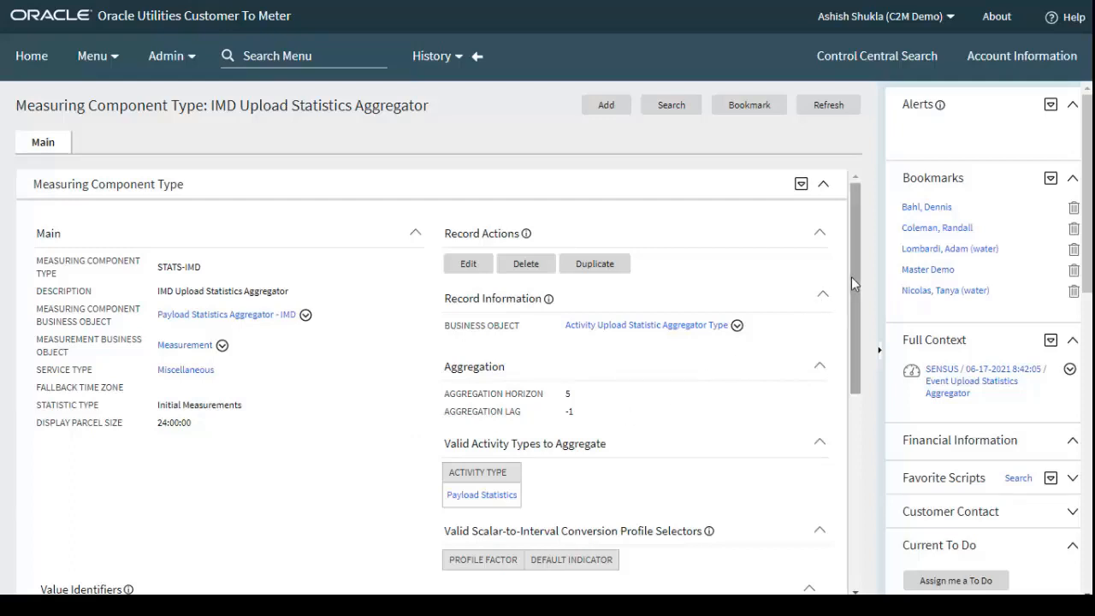
drag(852, 276, 768, 423)
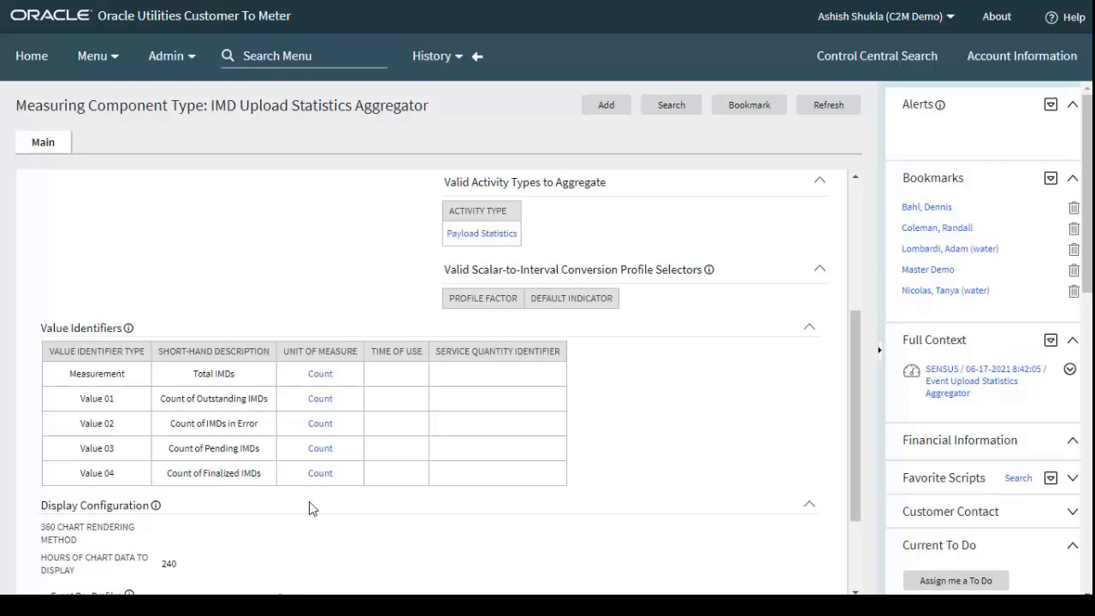
scroll(283, 521, down, 2)
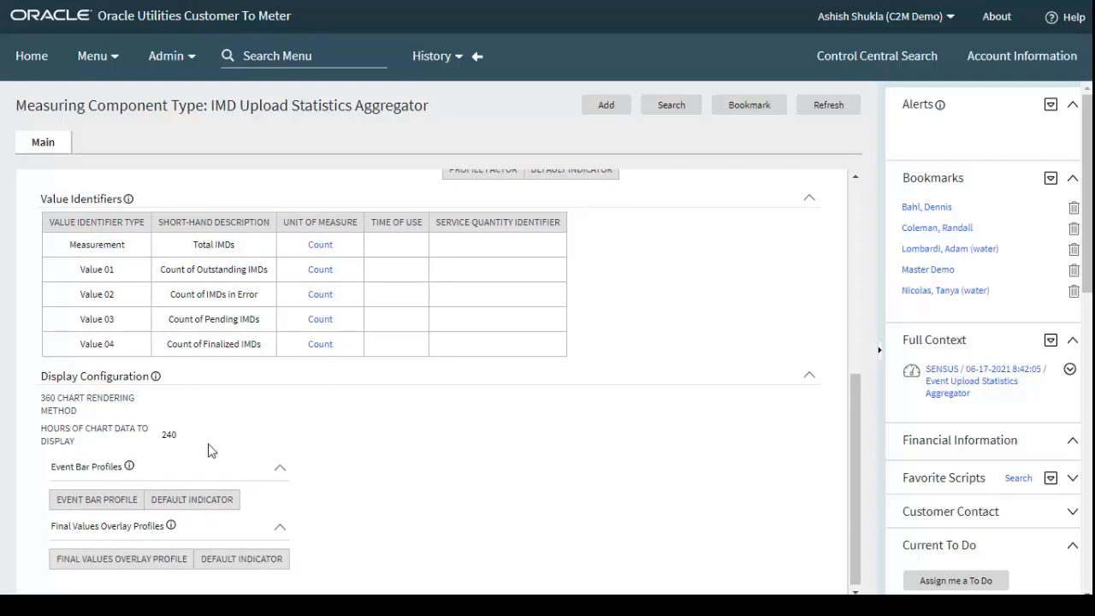
scroll(221, 454, down, 1)
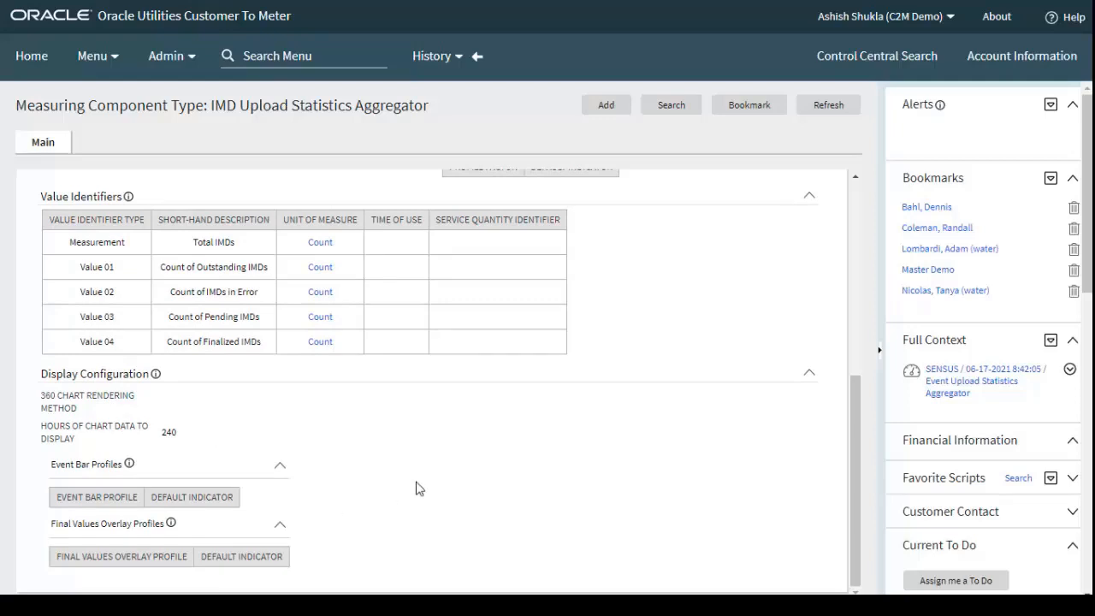
drag(860, 432, 866, 220)
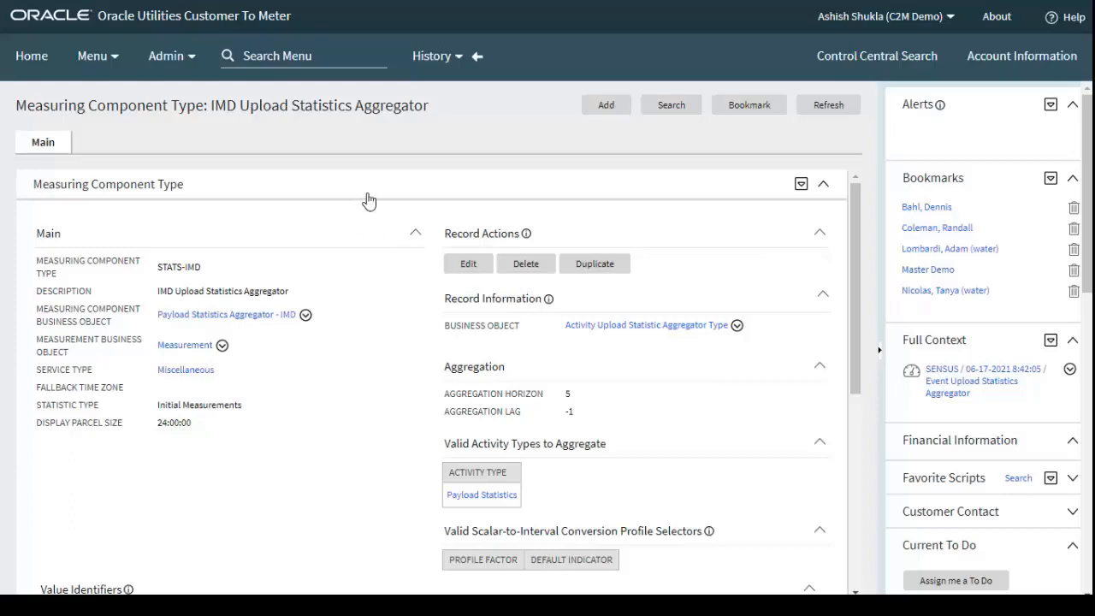
Return to the search results, open the Event Upload Statistics Aggregator type and examine its record information, aggregation settings, value identifiers and display configuration
click(479, 57)
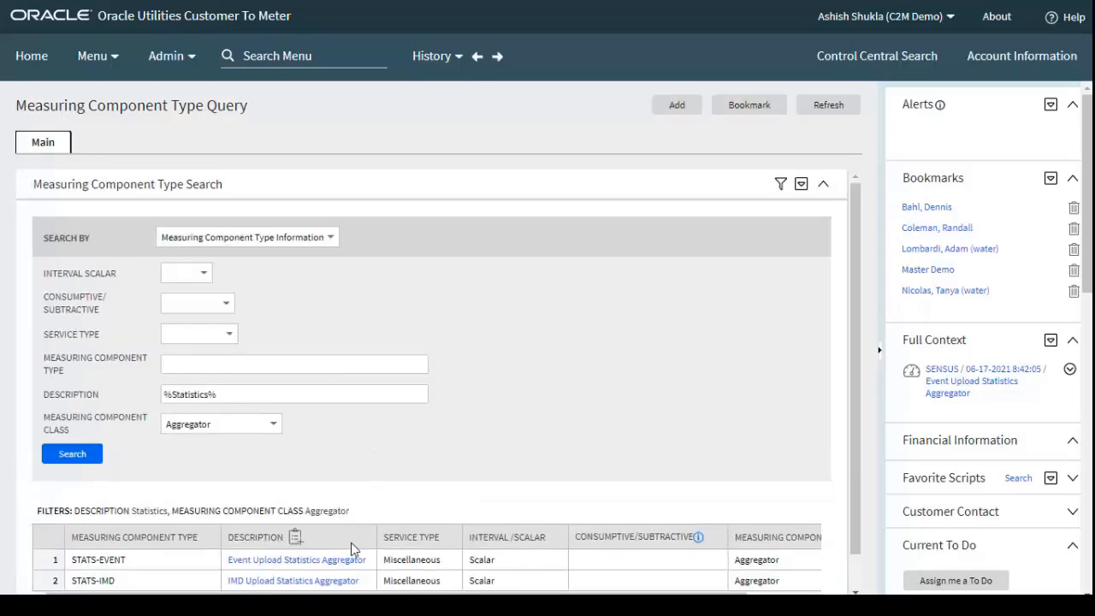
click(297, 560)
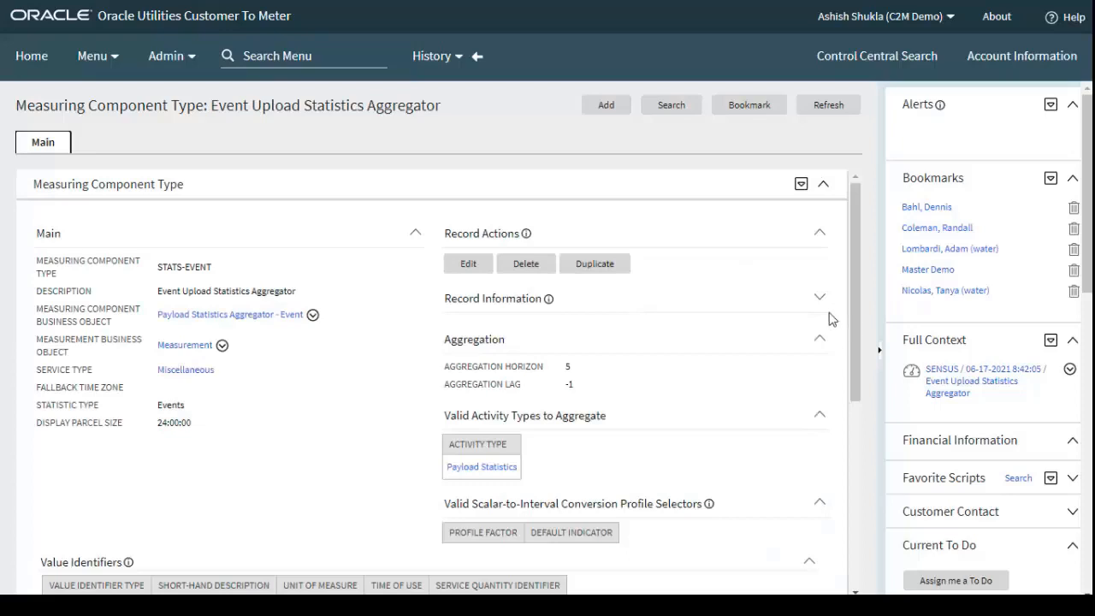
click(818, 297)
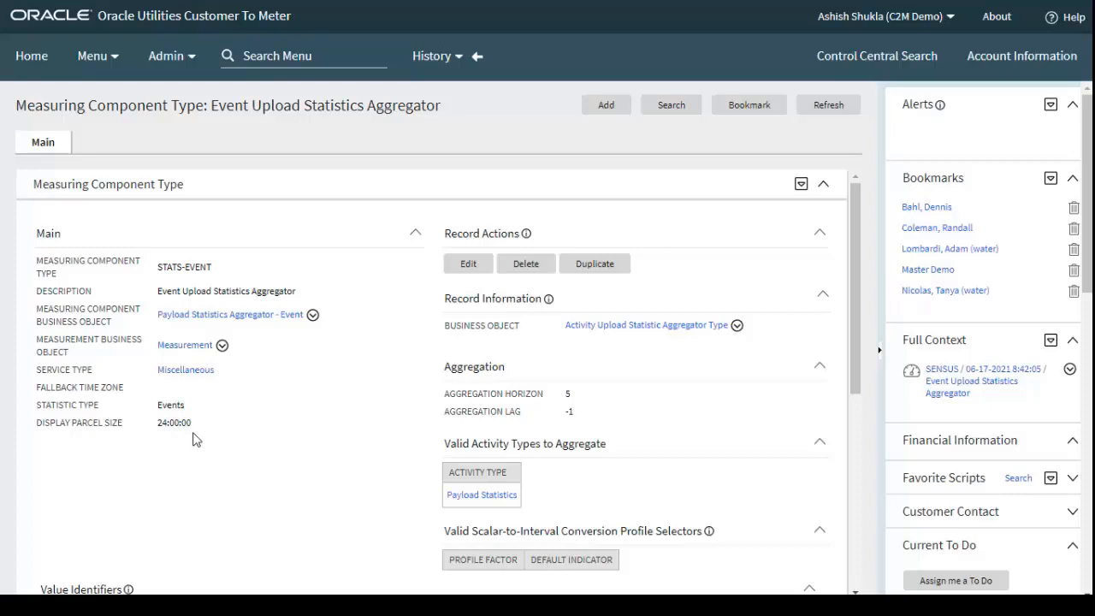
scroll(690, 353, down, 1)
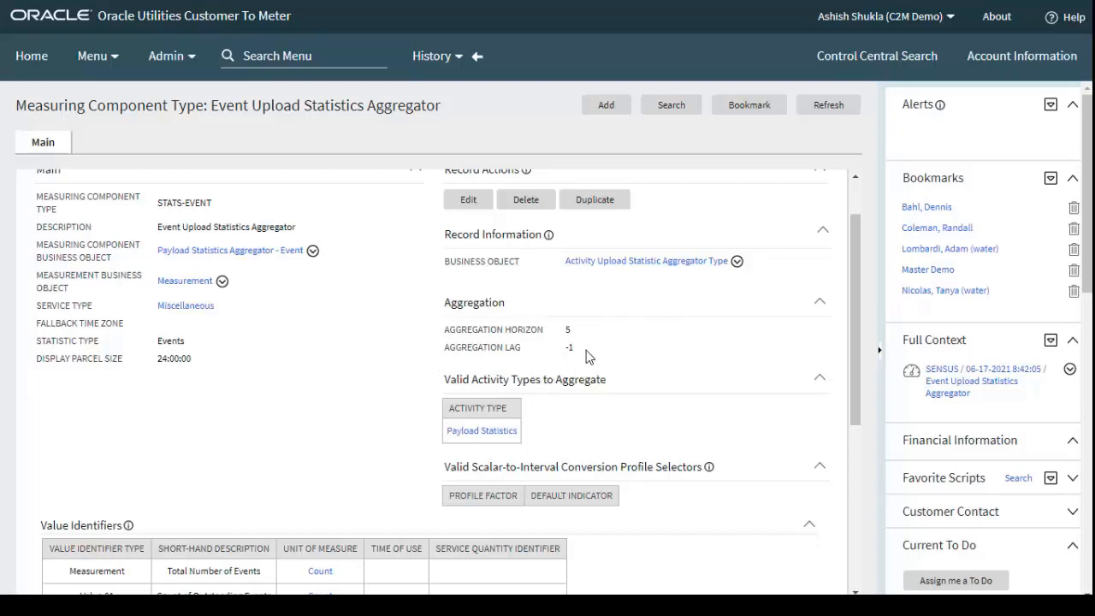
scroll(679, 401, down, 3)
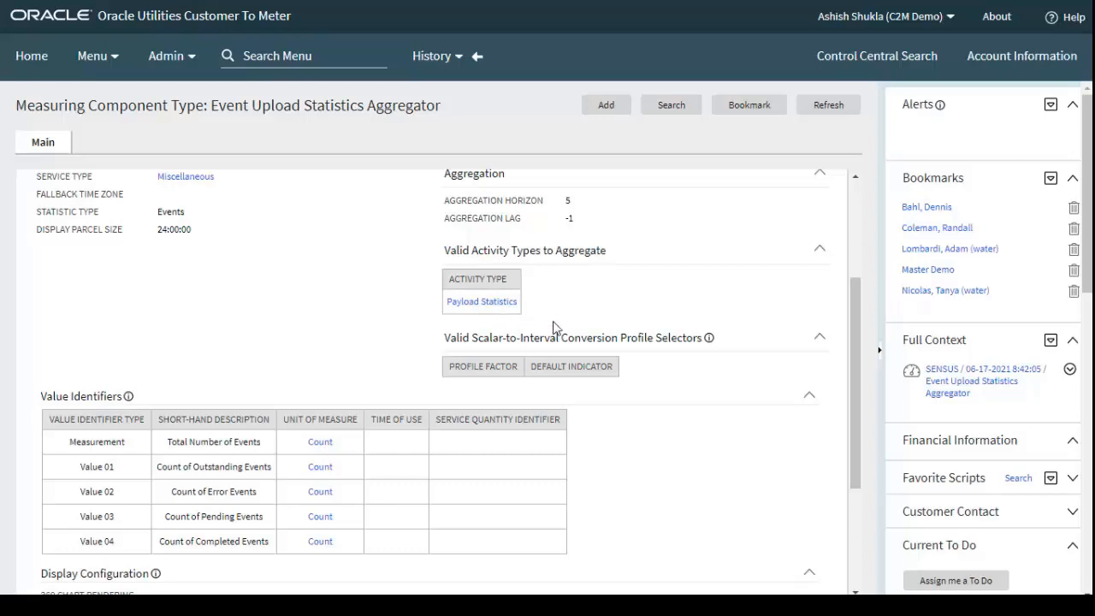
scroll(496, 415, down, 2)
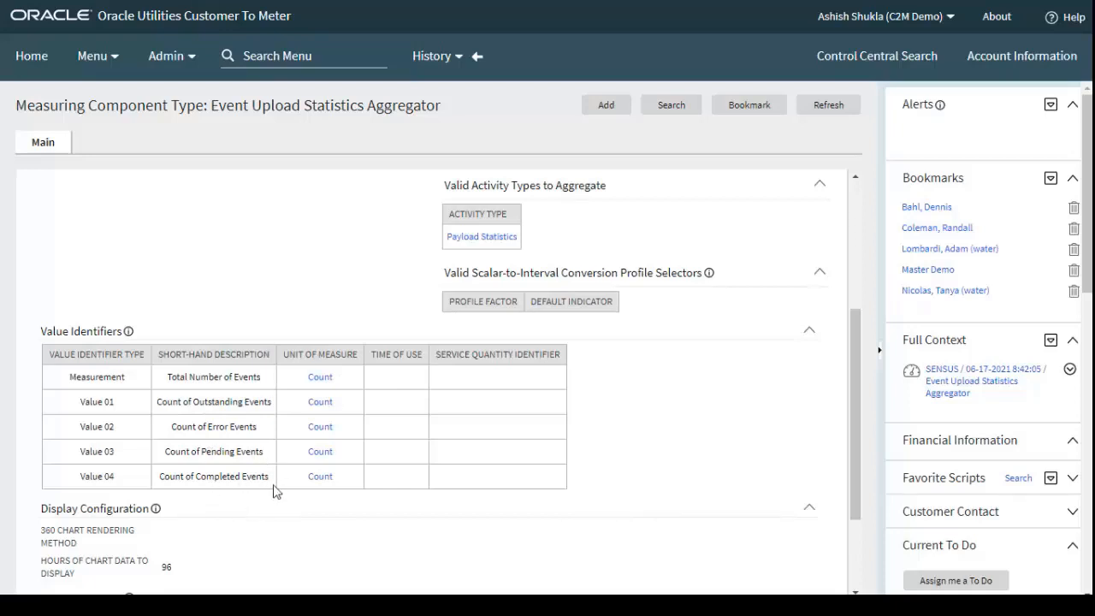
scroll(285, 503, down, 3)
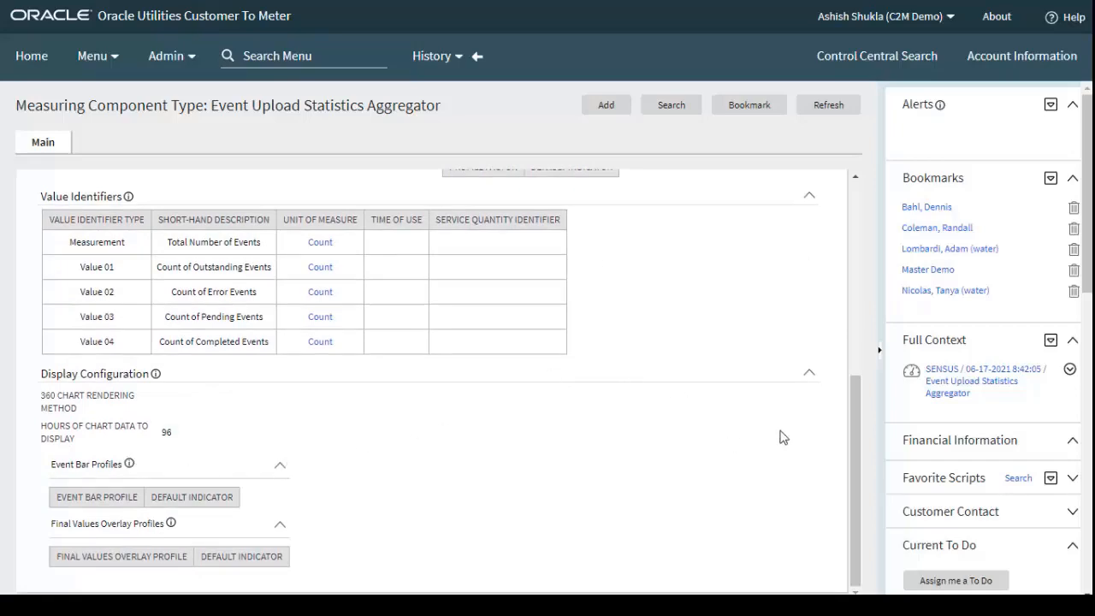
drag(853, 409, 872, 253)
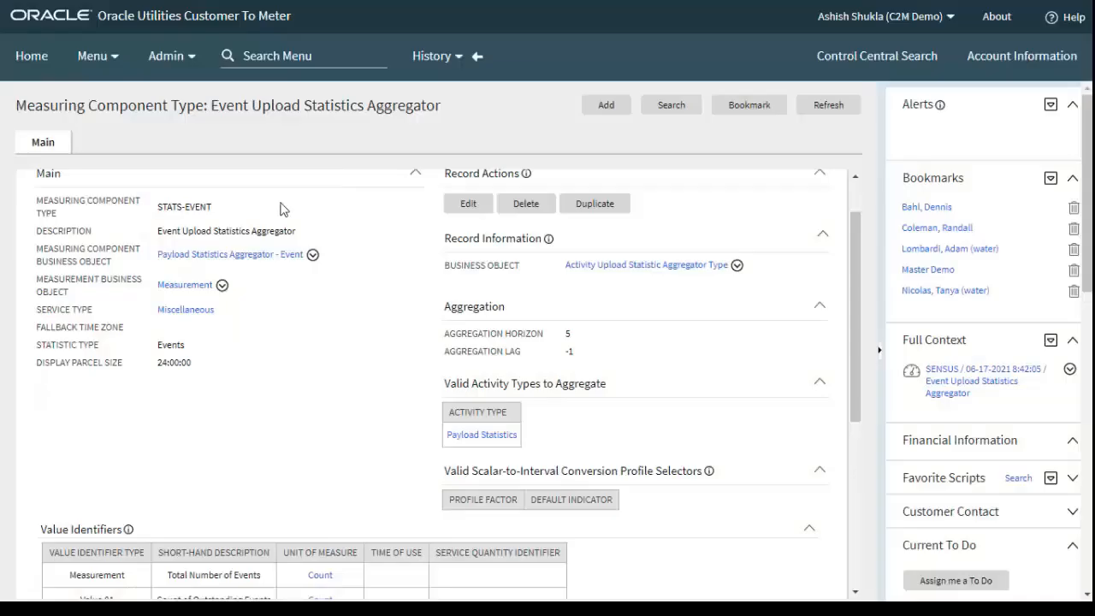
Open the Activity Type list from the communication administration
click(180, 57)
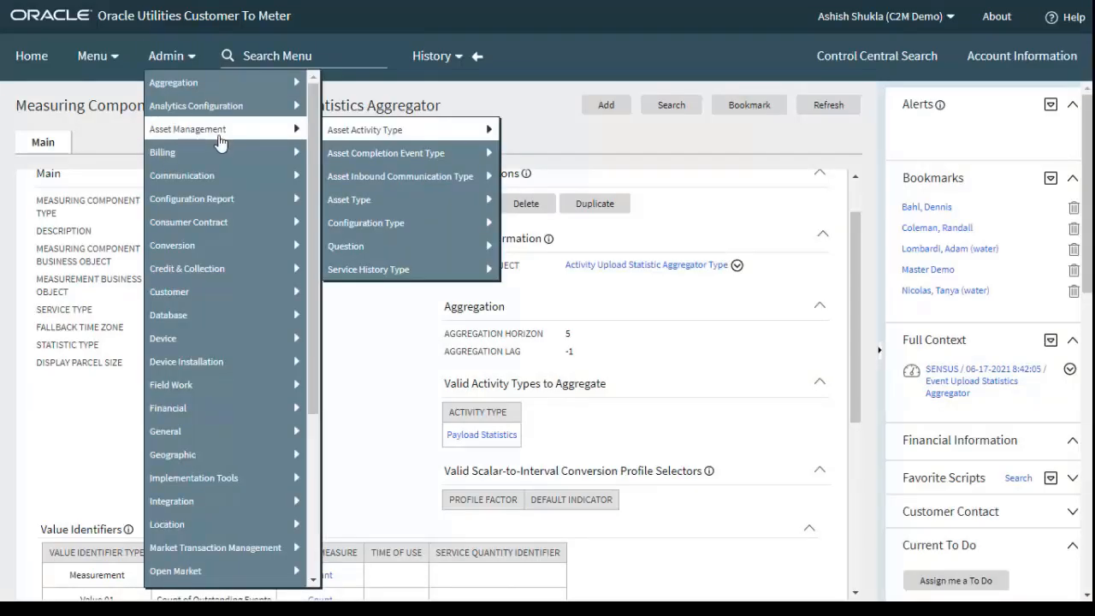
mouse_move(272, 177)
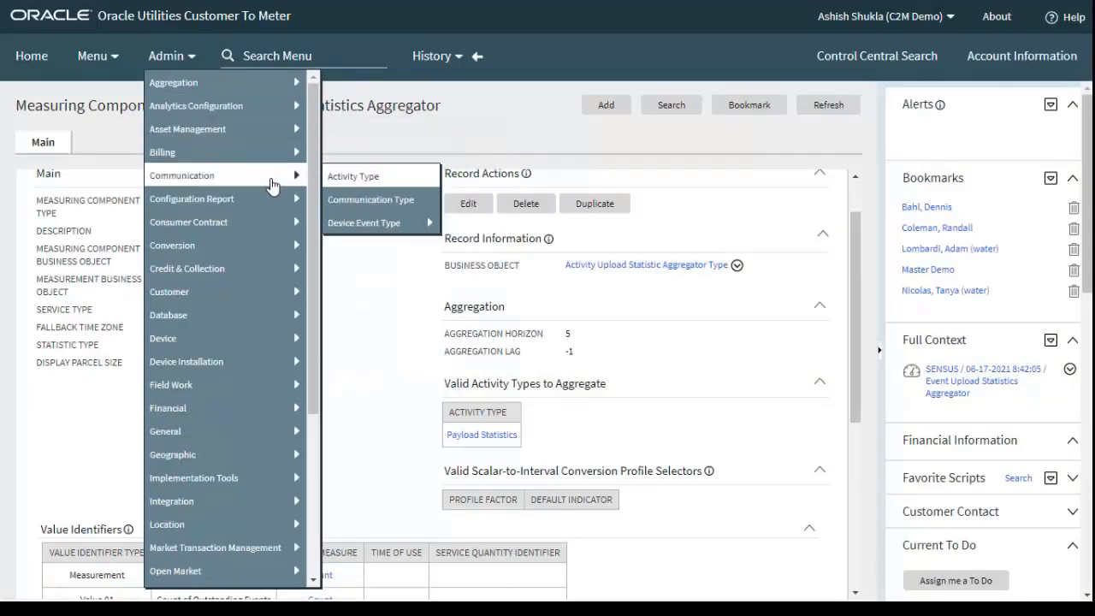
click(378, 178)
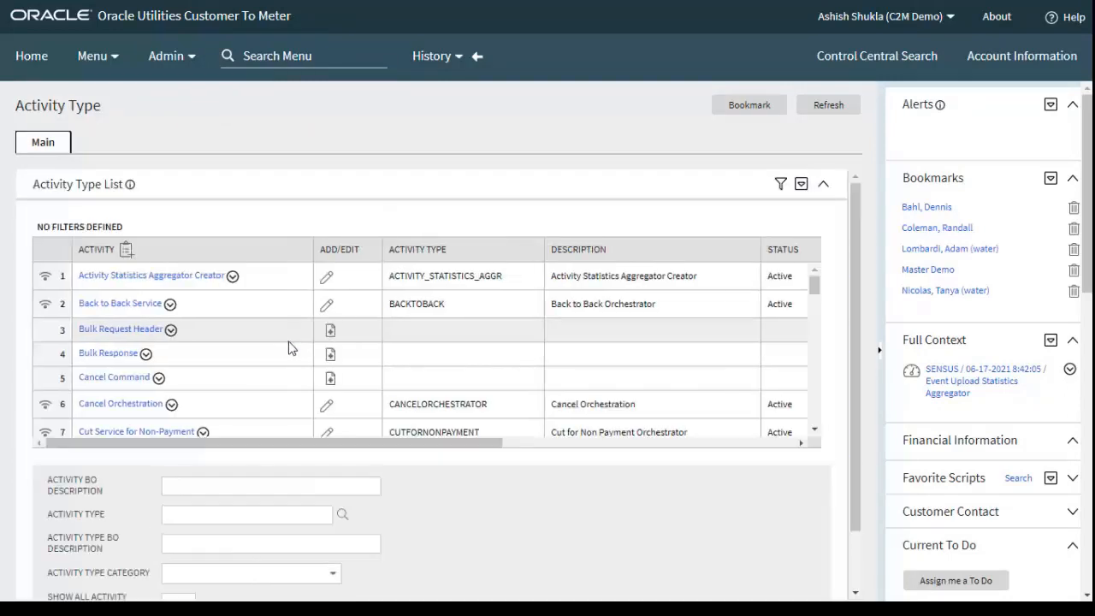
Find the Payload Error Notification activity type in the list and examine its main details, exception handling and record information
scroll(267, 342, down, 3)
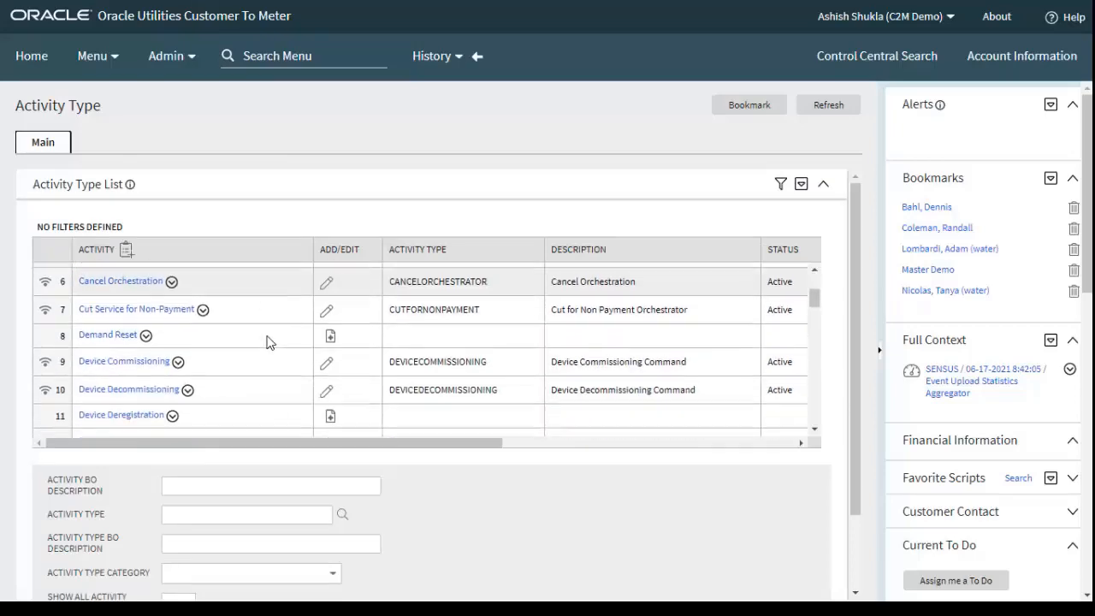
scroll(267, 342, down, 5)
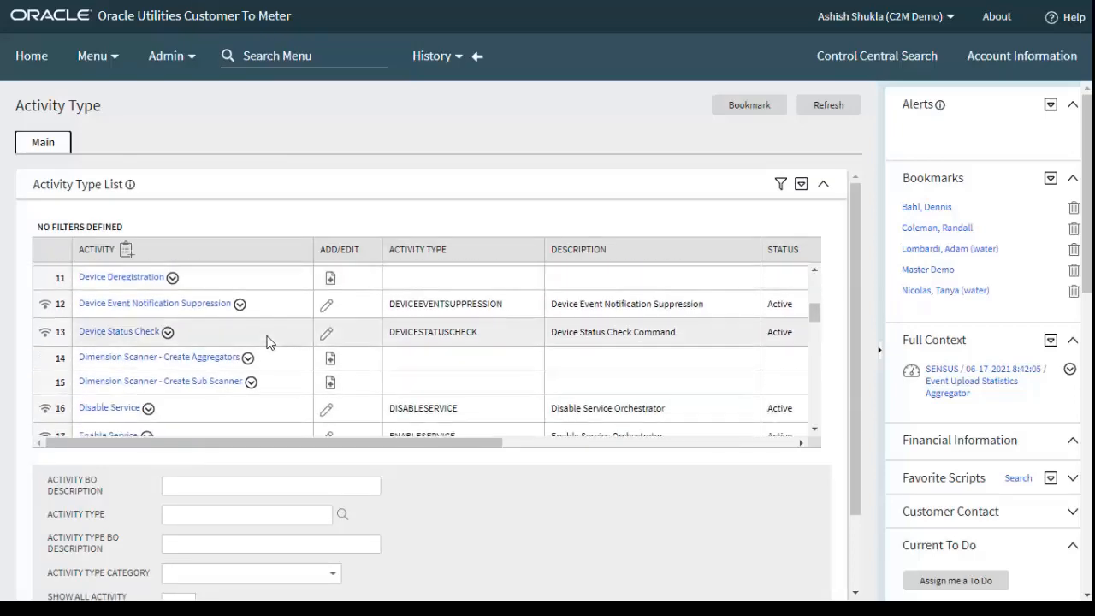
scroll(267, 343, down, 5)
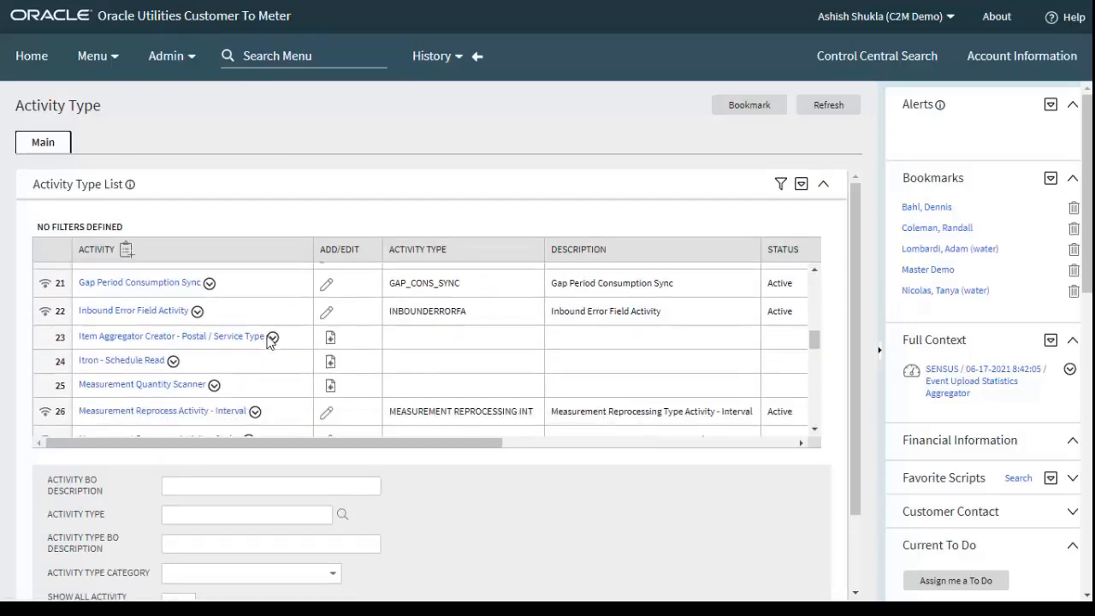
scroll(267, 342, down, 7)
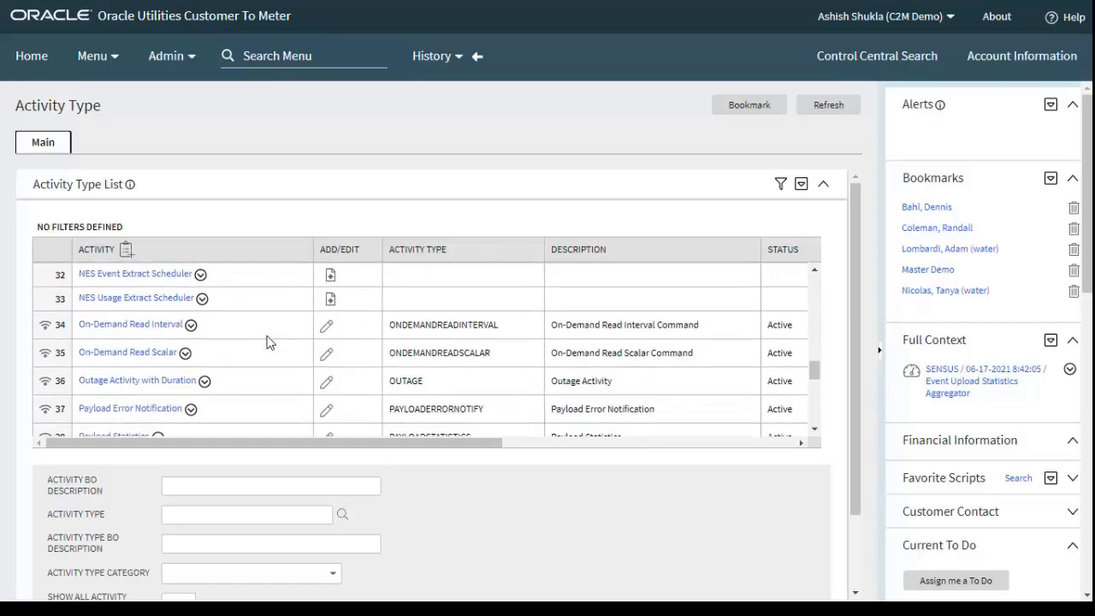
scroll(257, 346, down, 1)
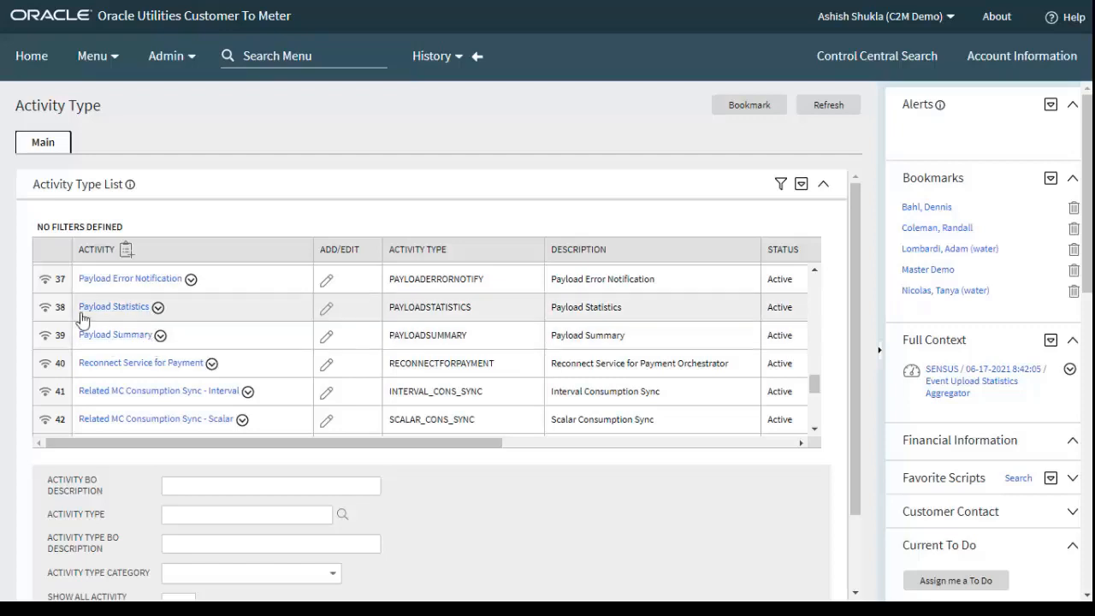
click(51, 290)
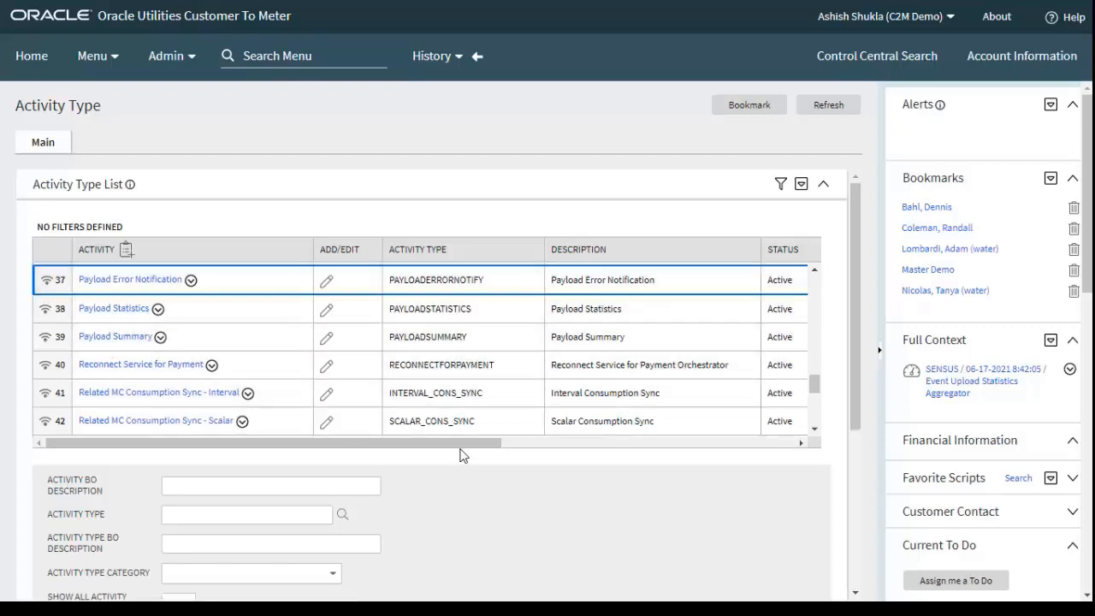
scroll(465, 452, down, 5)
scroll(484, 483, down, 2)
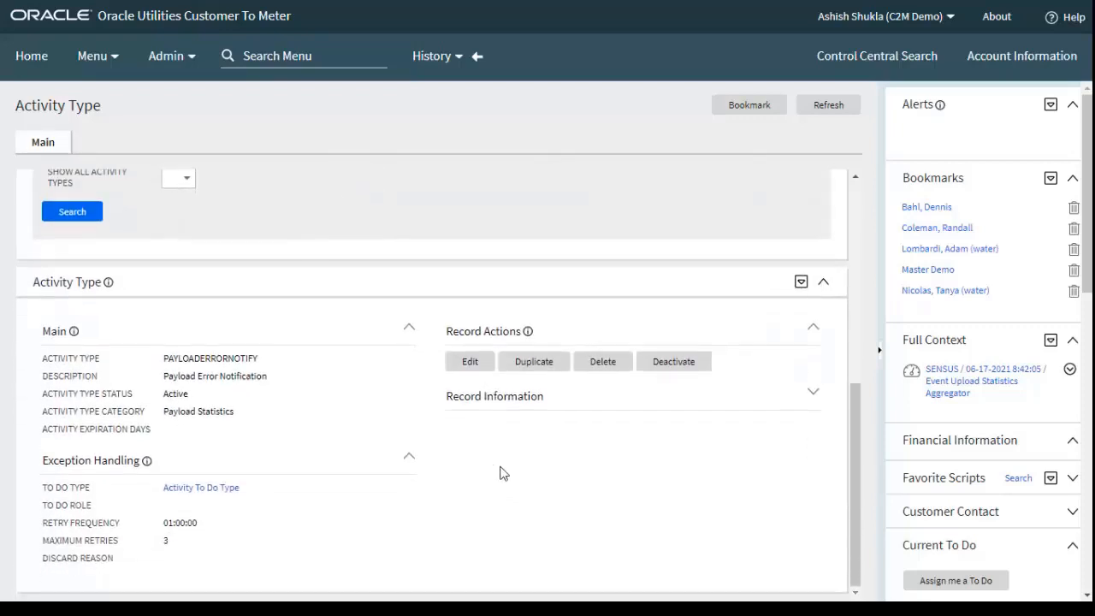
click(812, 396)
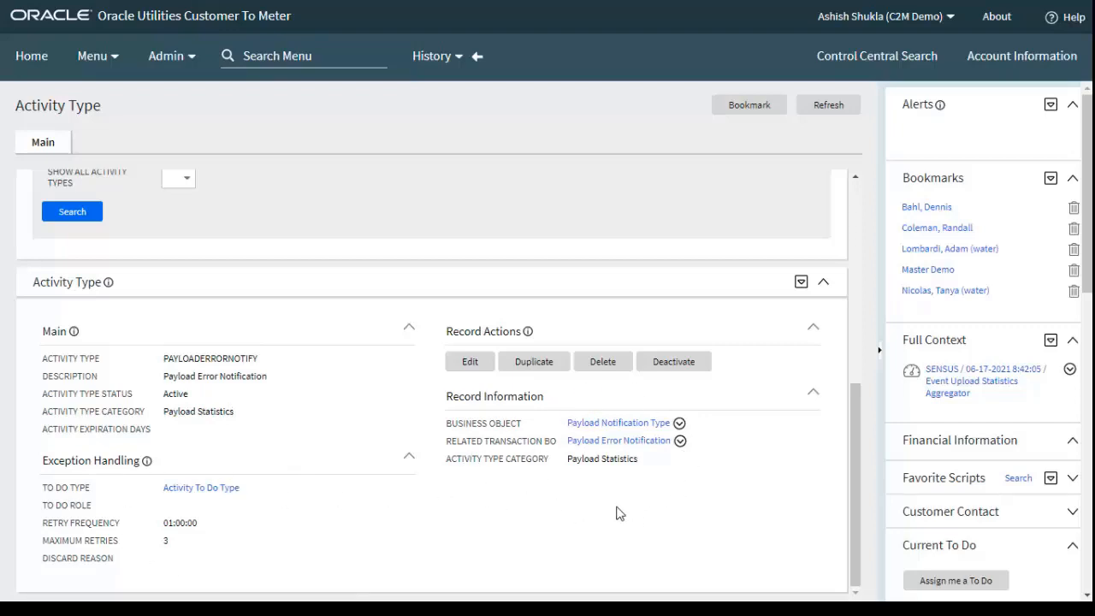
Return to the list, open the Payload Statistics activity type and examine its main details and record information
scroll(368, 494, up, 3)
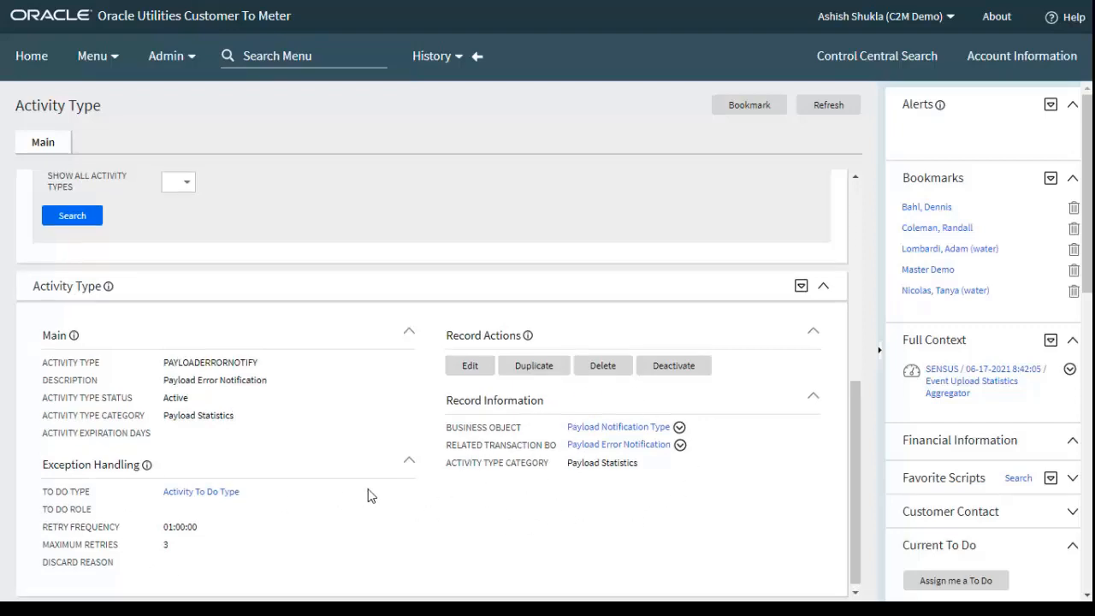
scroll(260, 348, up, 2)
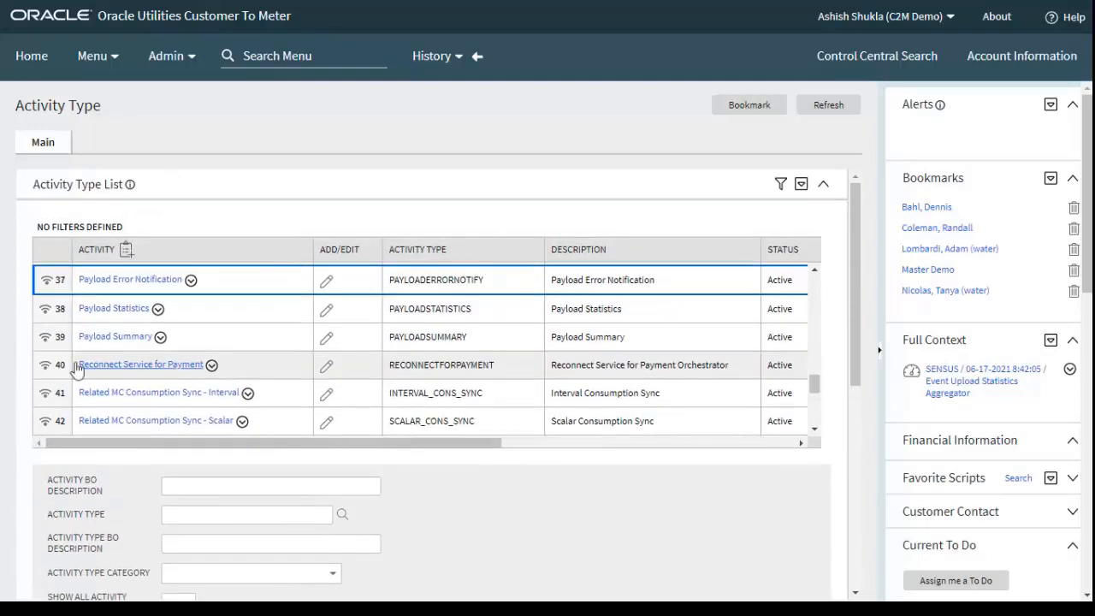
click(41, 314)
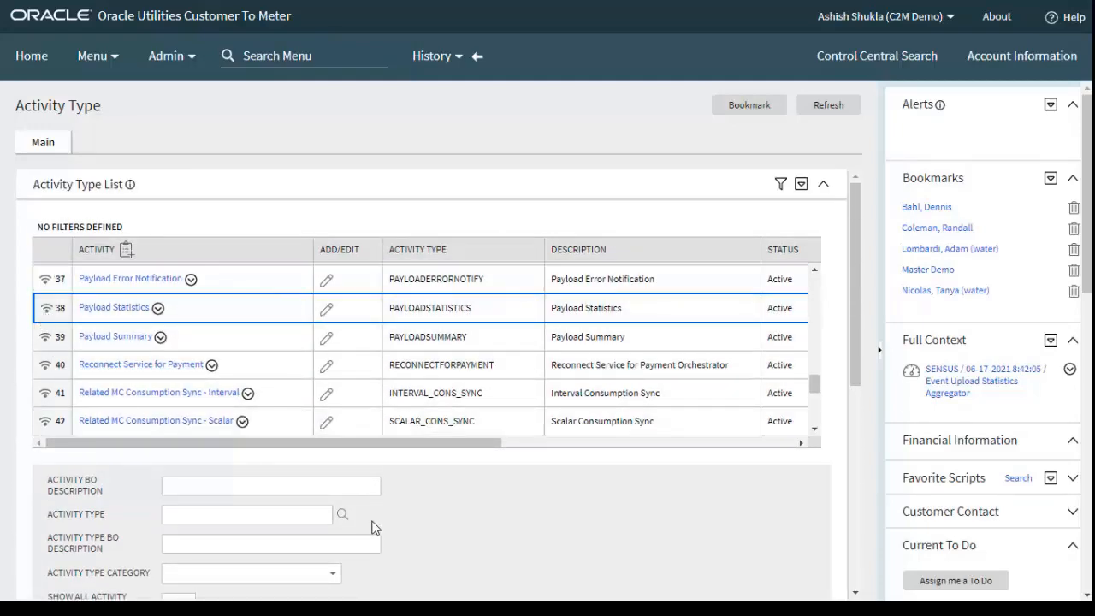
scroll(450, 535, down, 5)
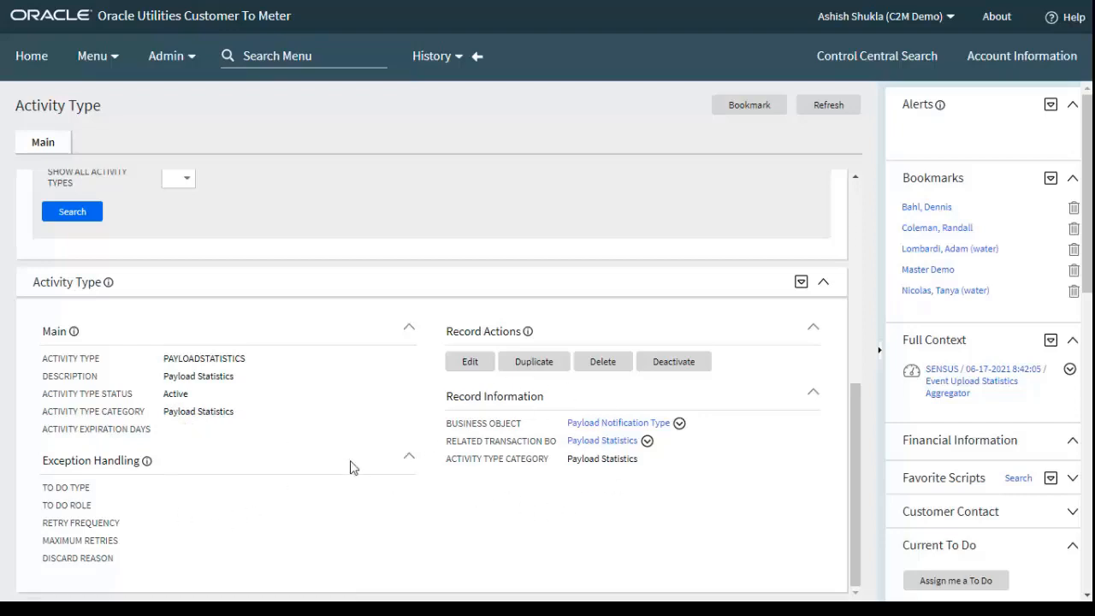
Return to the list, open the Payload Summary activity type and examine its main details and record information
scroll(316, 423, up, 3)
scroll(317, 423, up, 1)
scroll(194, 257, up, 2)
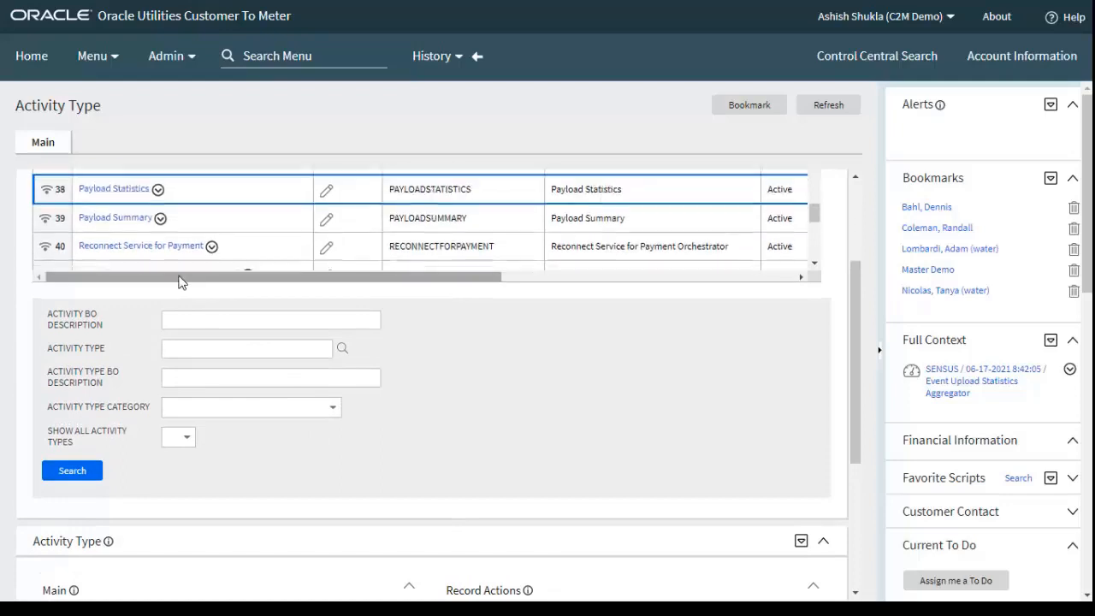
click(46, 226)
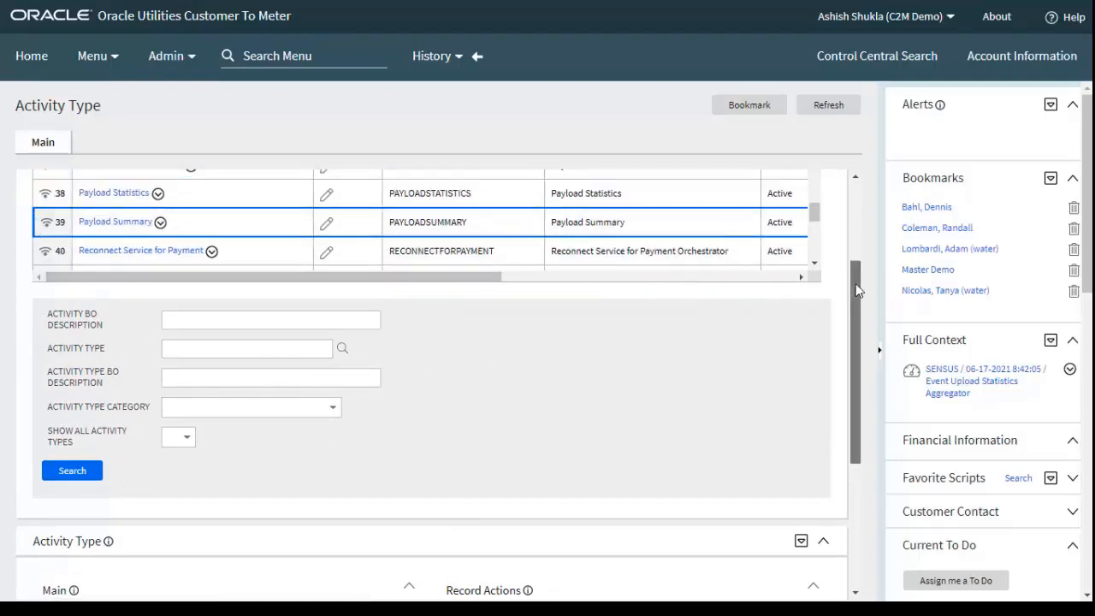
drag(854, 283, 852, 407)
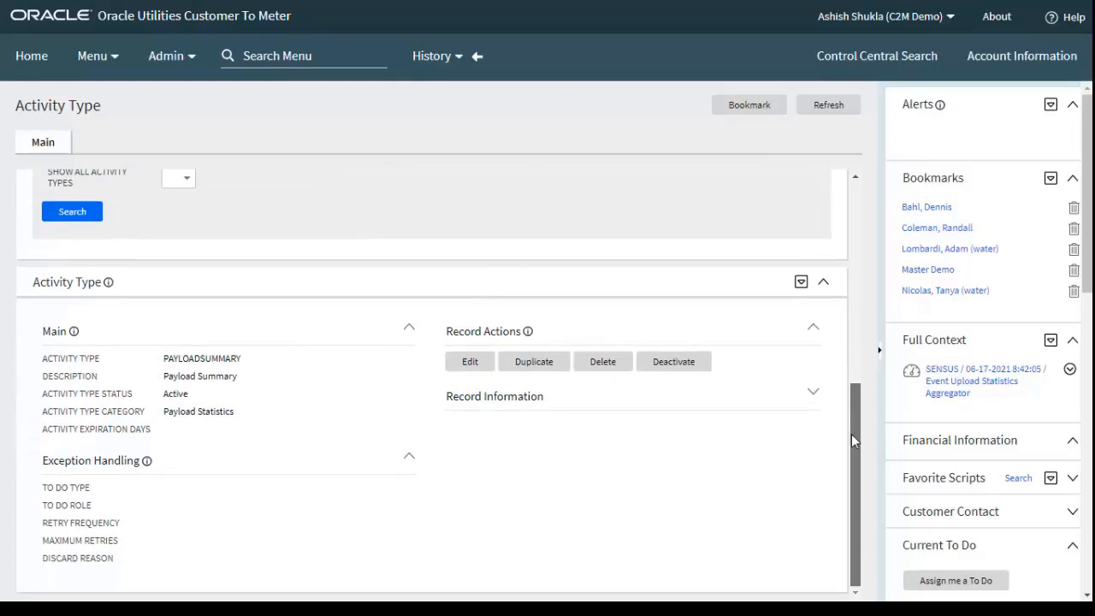
click(813, 392)
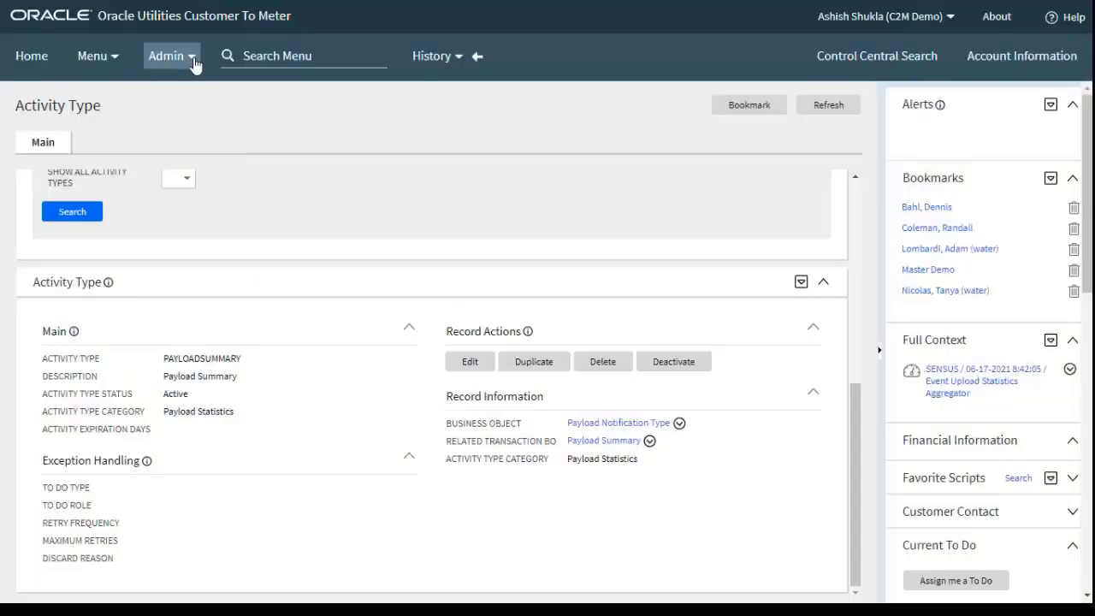
Open the Statistics Control search from the reporting administration
click(193, 59)
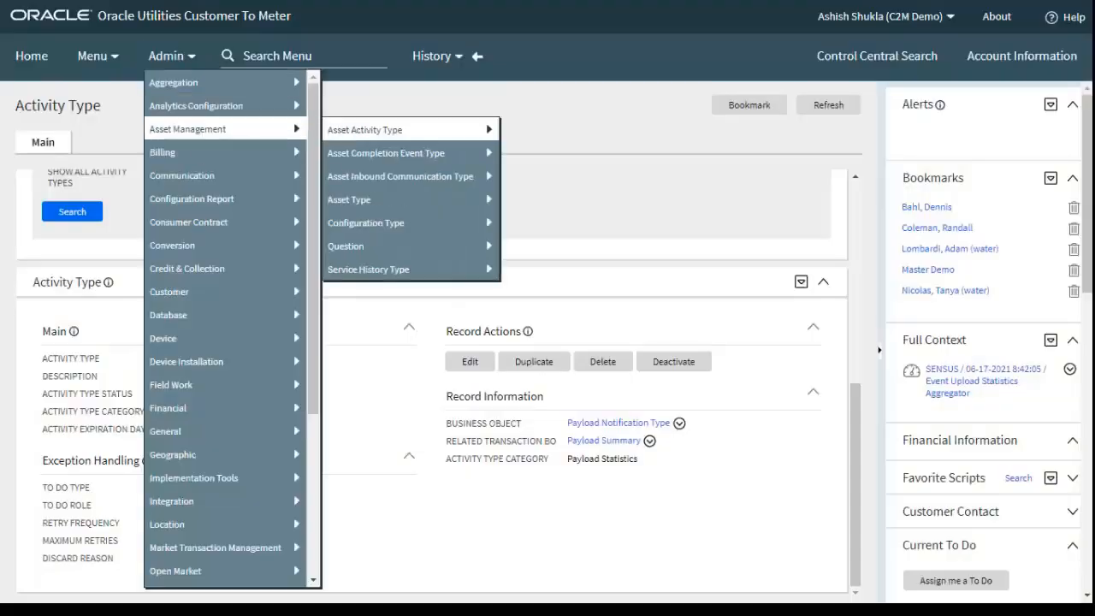
scroll(230, 513, down, 3)
mouse_move(228, 489)
mouse_move(231, 470)
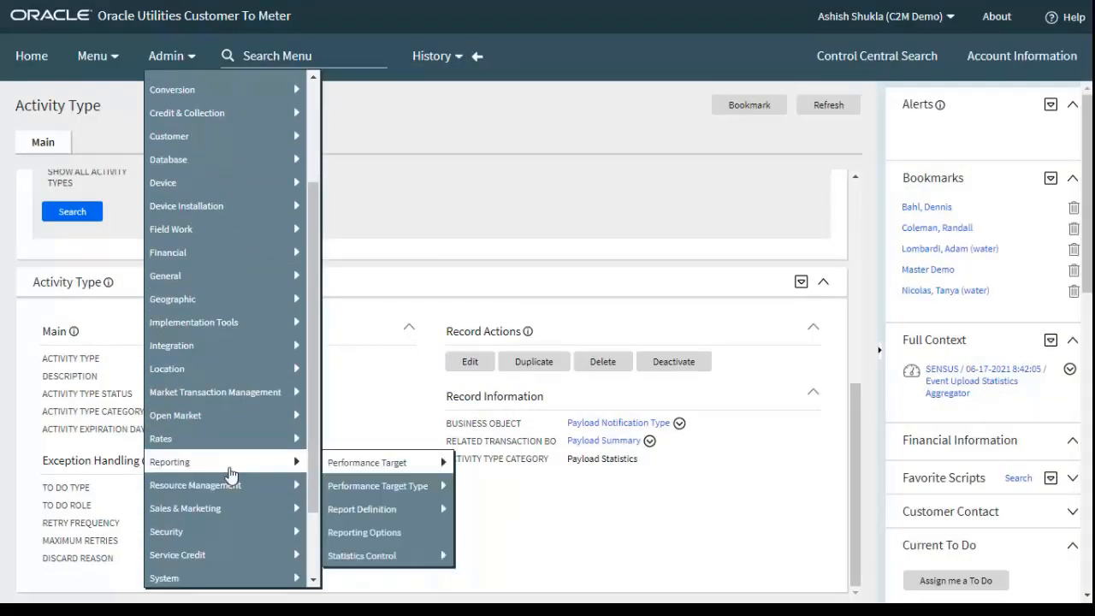
mouse_move(416, 552)
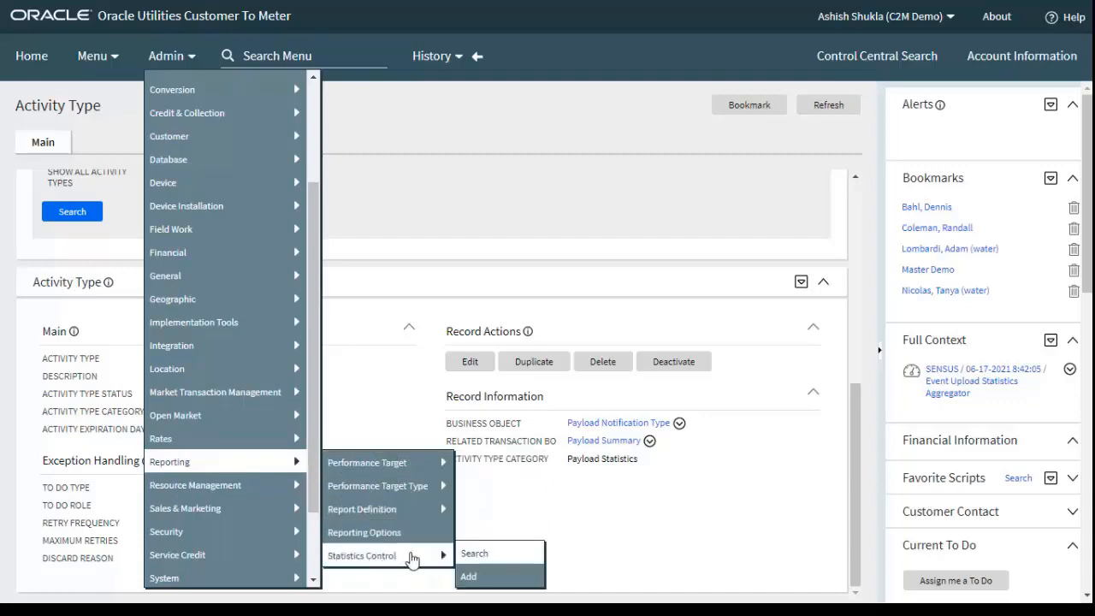
click(477, 555)
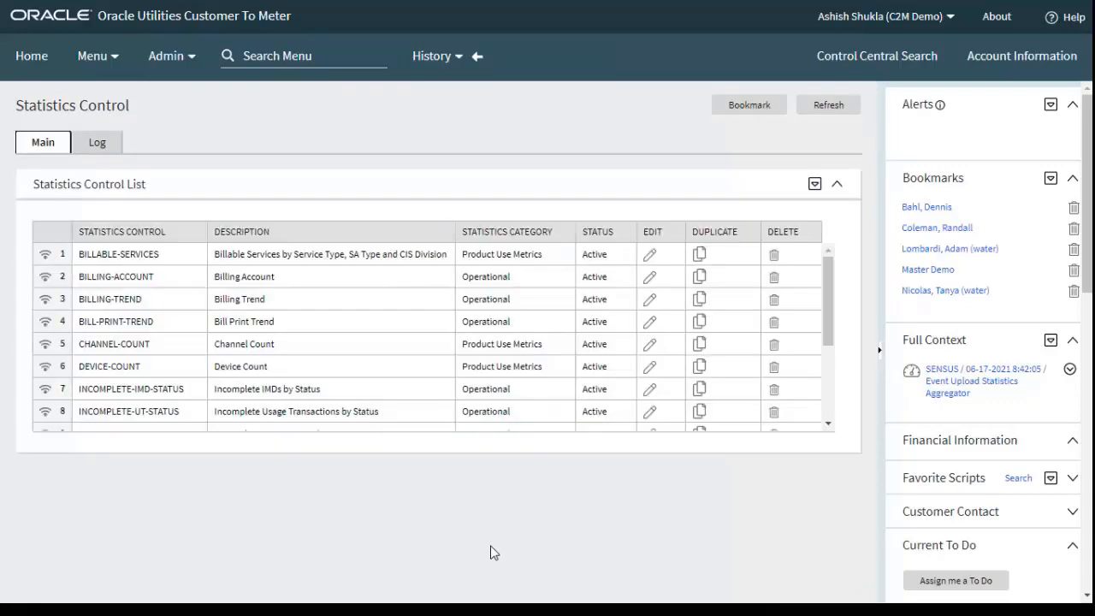
Open the Incomplete IMDs by Status statistics control and examine its main details, record information and snapshot list
scroll(249, 325, down, 3)
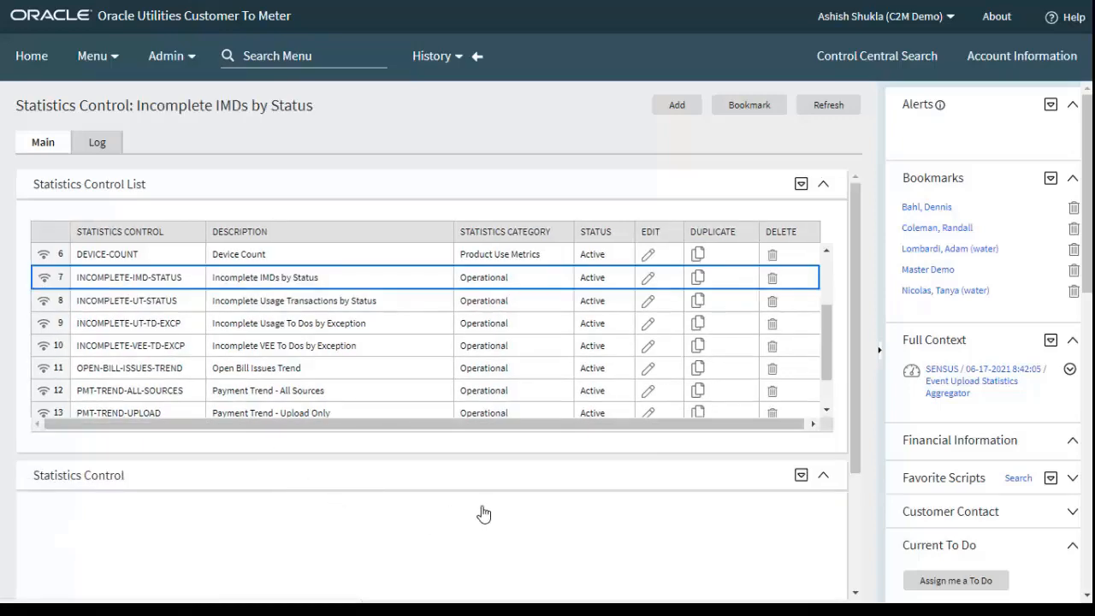
scroll(502, 508, down, 4)
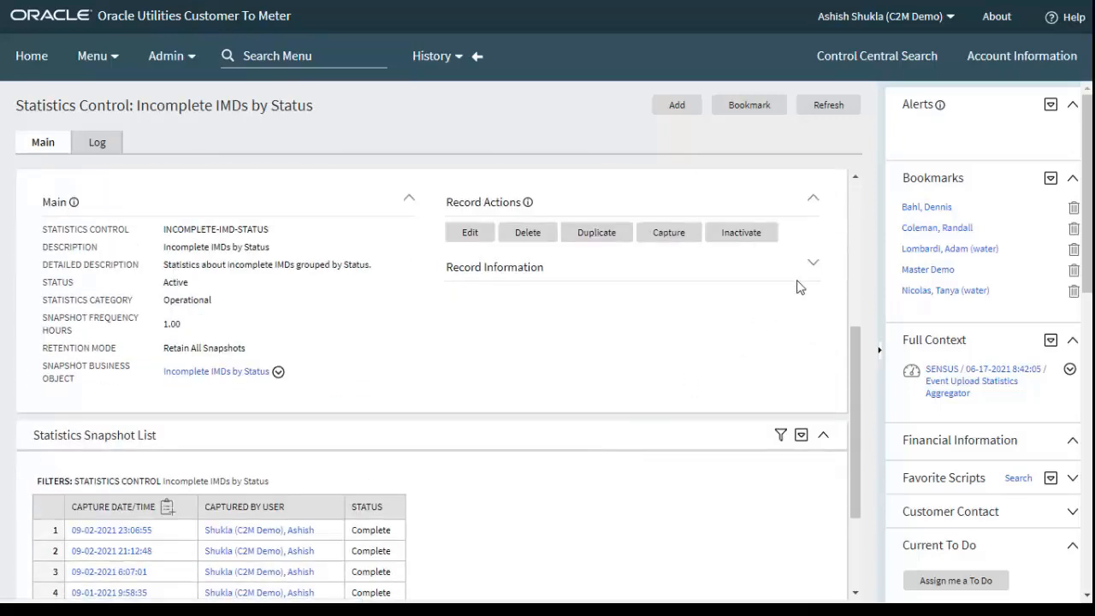
click(813, 263)
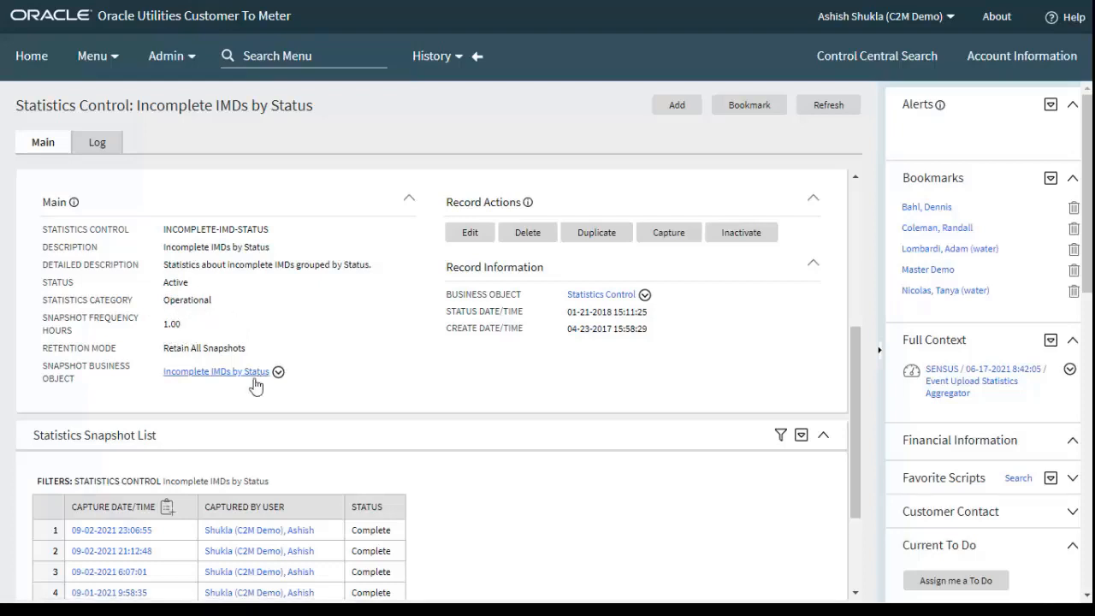
scroll(227, 465, up, 1)
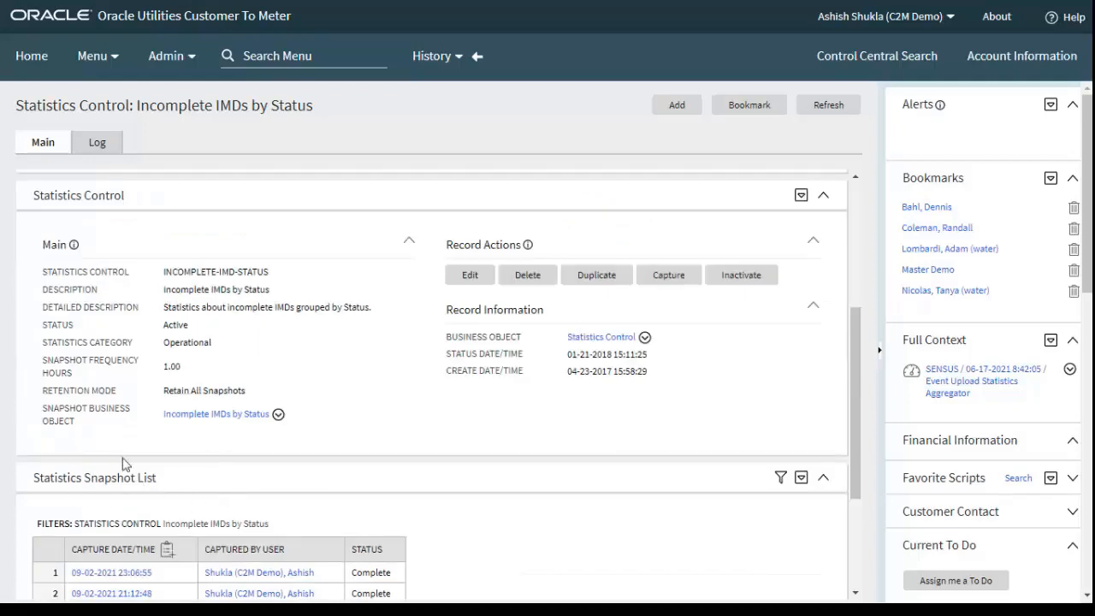
scroll(222, 475, down, 3)
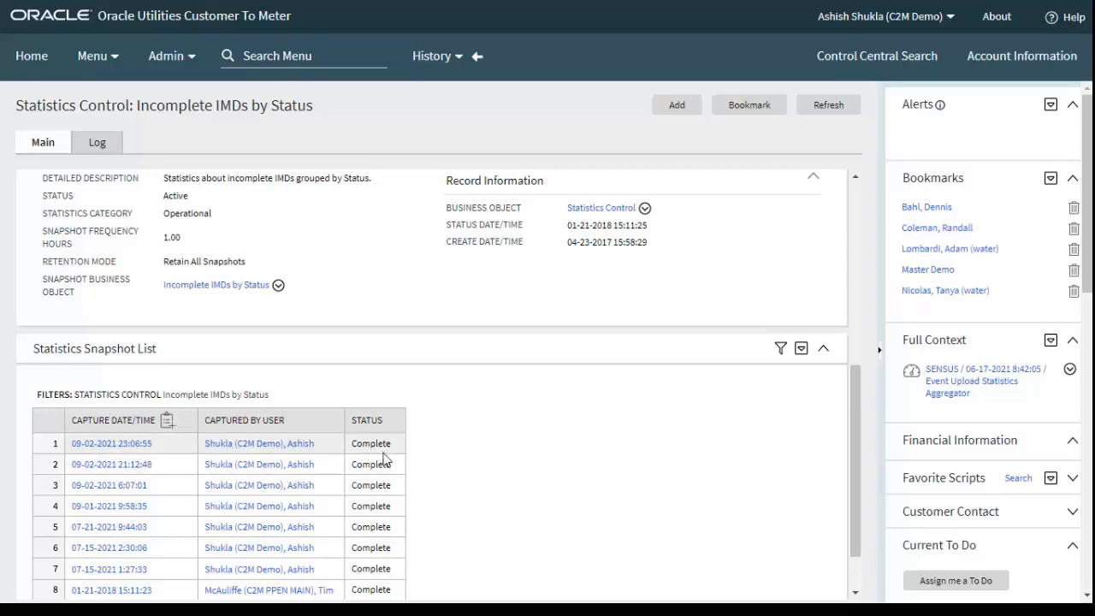
Open the Incomplete Usage Transactions by Status statistics control and examine its main details, record information and snapshot list
scroll(571, 428, up, 5)
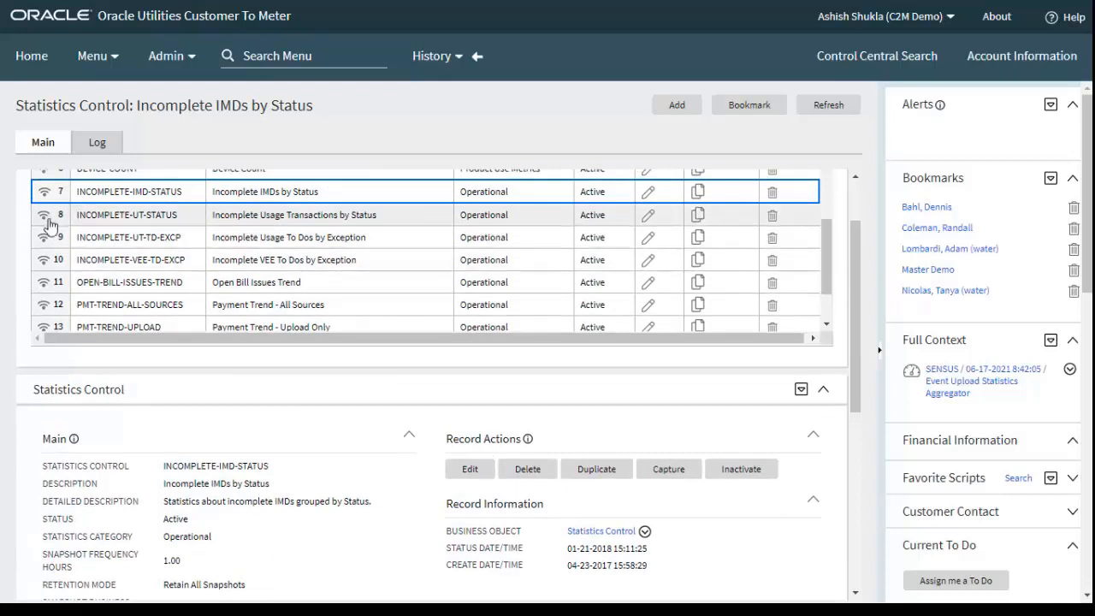
click(46, 221)
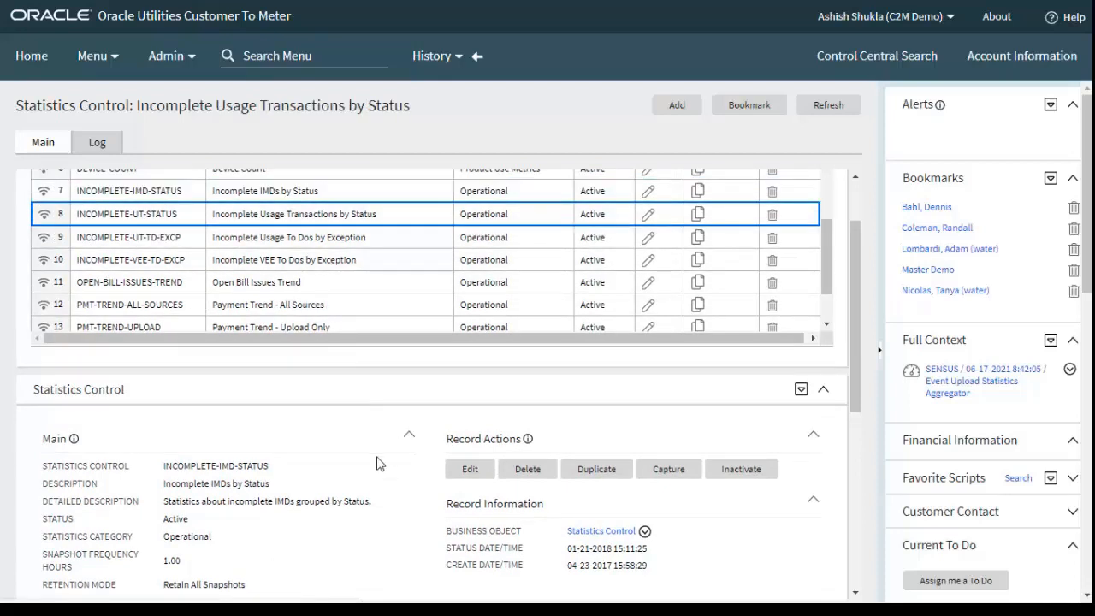
scroll(479, 454, down, 2)
scroll(495, 461, down, 2)
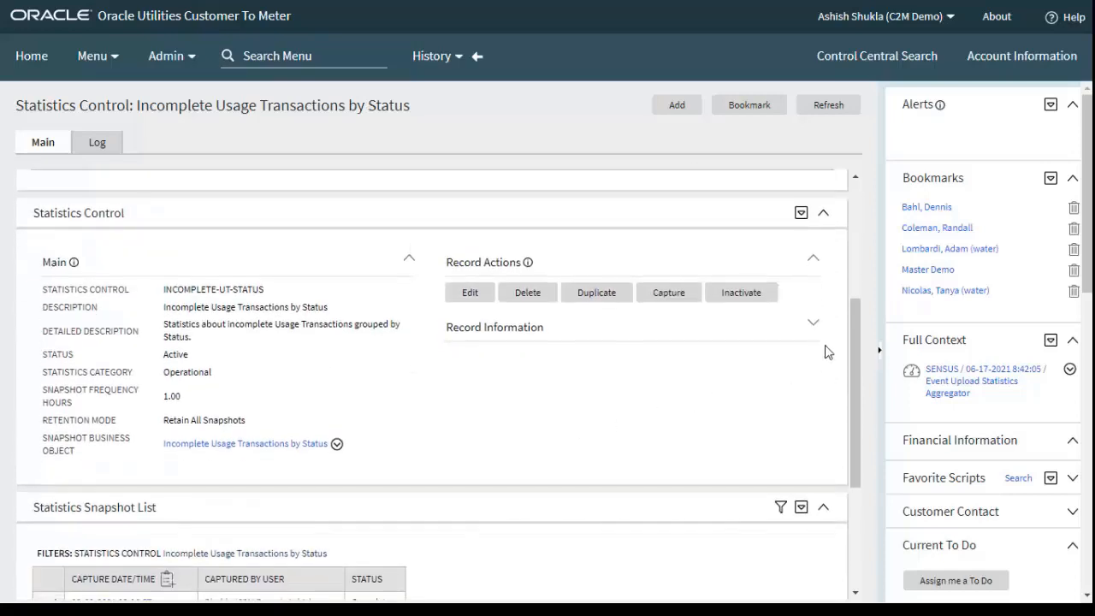
click(814, 325)
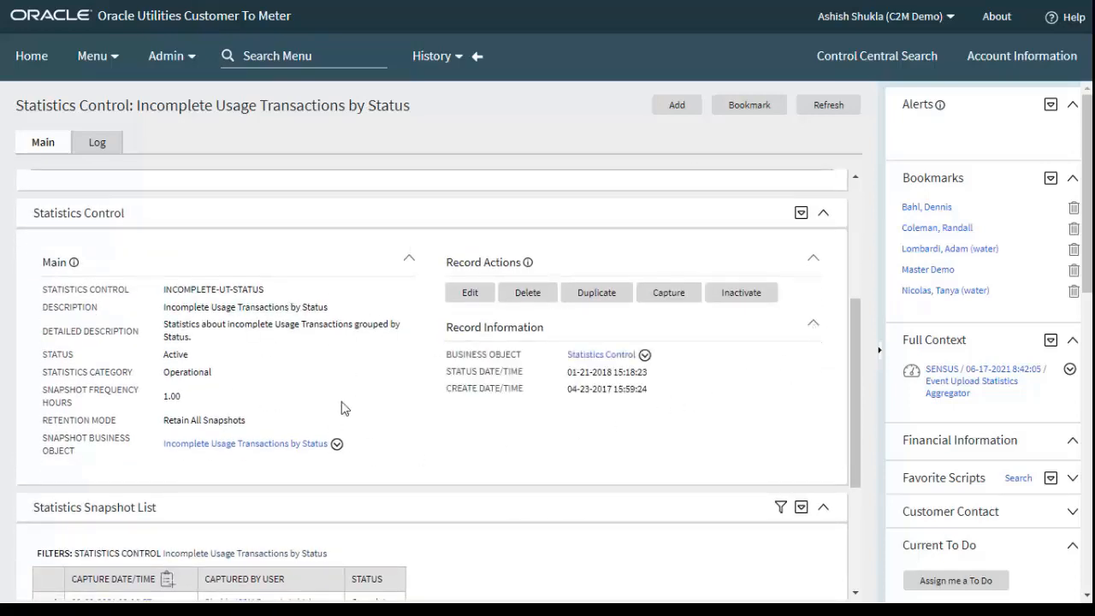
scroll(323, 342, down, 3)
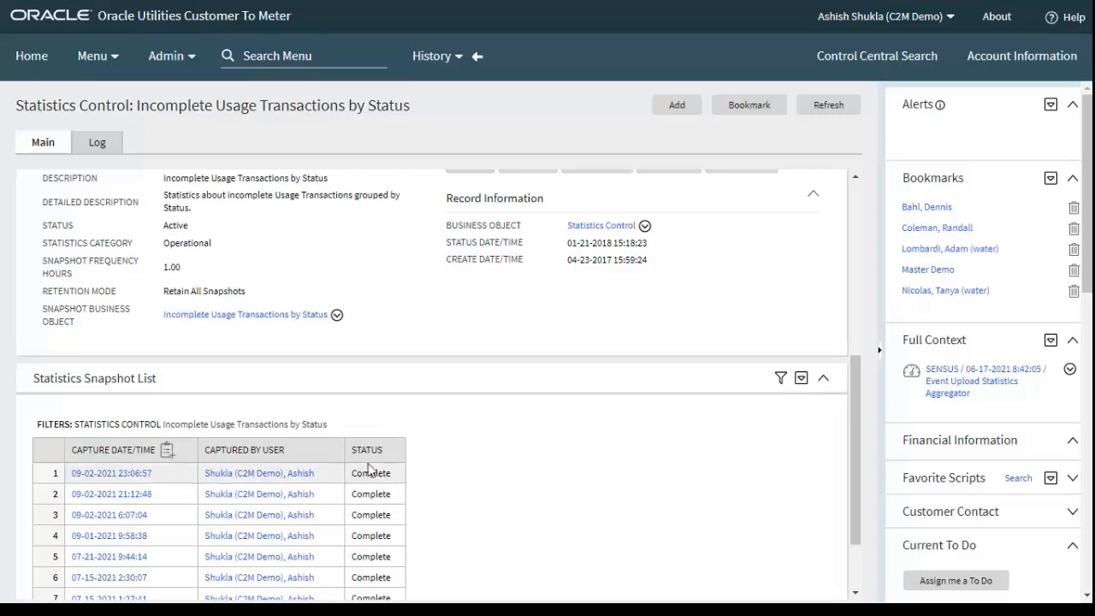
Open the Incomplete Usage To Dos by Exception statistics control and examine its main details, record information and snapshot list
scroll(479, 440, up, 5)
scroll(471, 430, up, 3)
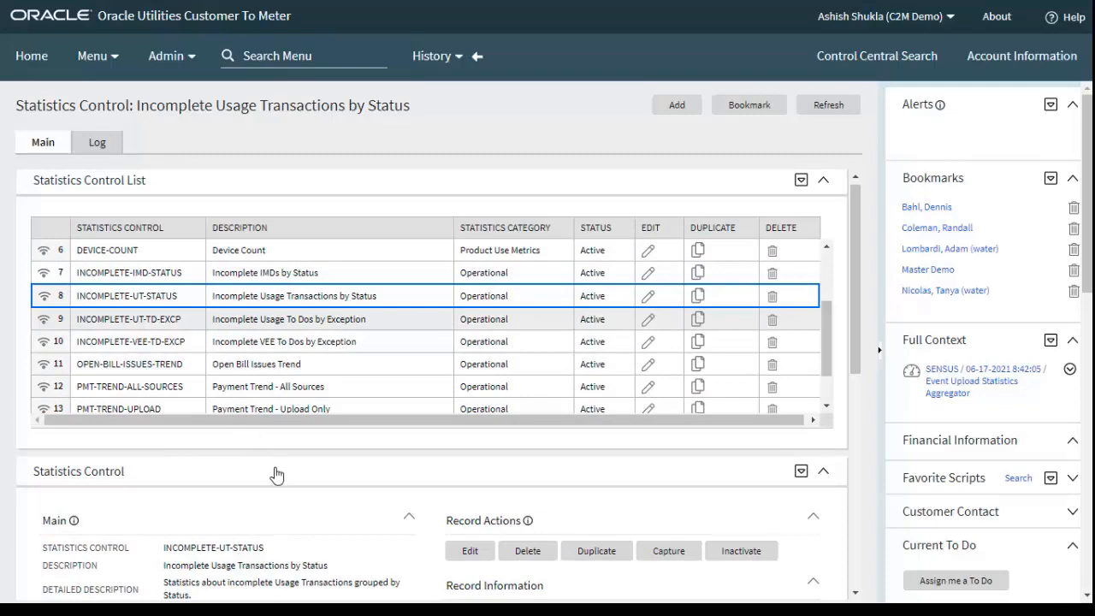
scroll(276, 474, down, 2)
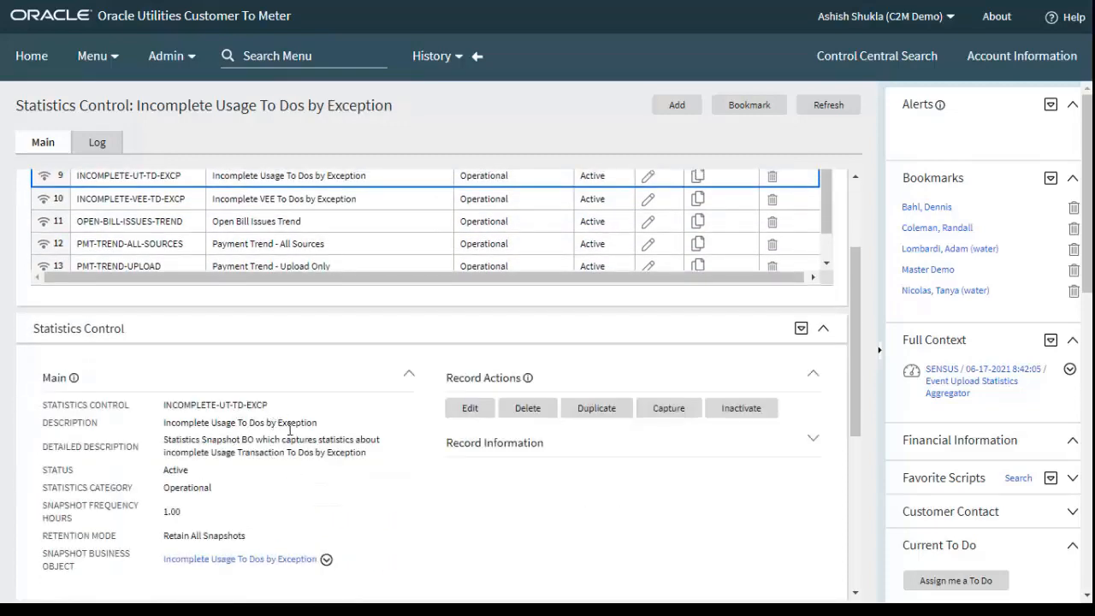
scroll(350, 453, down, 3)
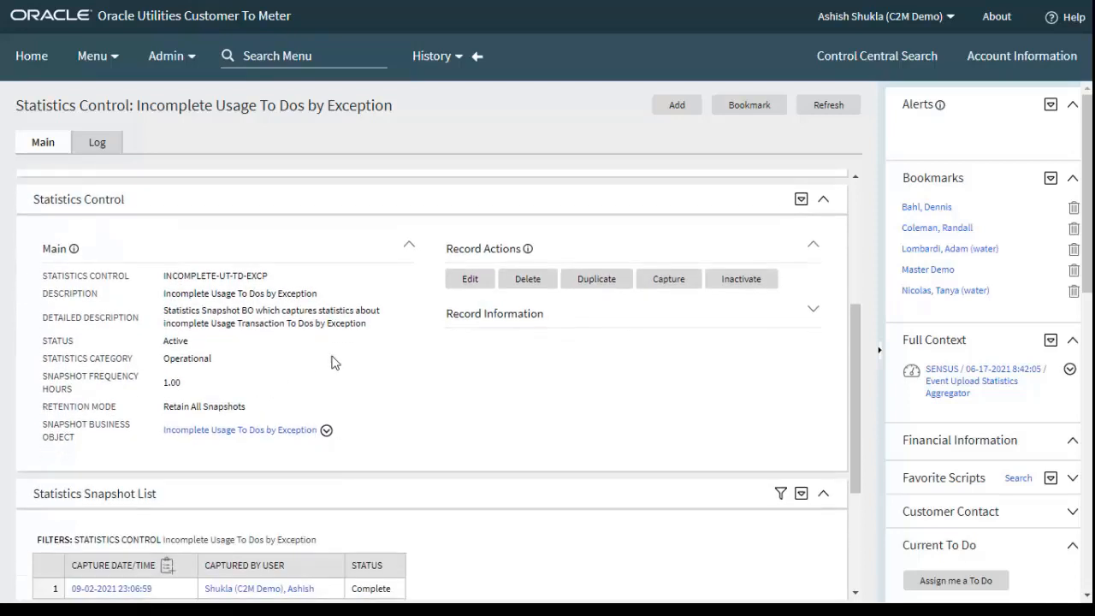
click(812, 309)
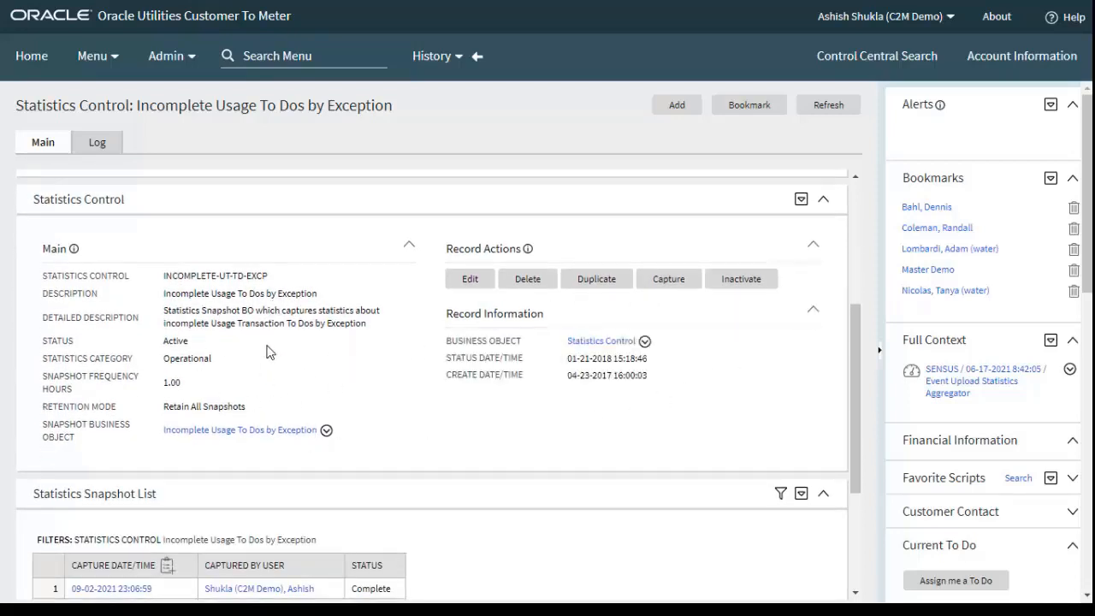
scroll(402, 333, down, 3)
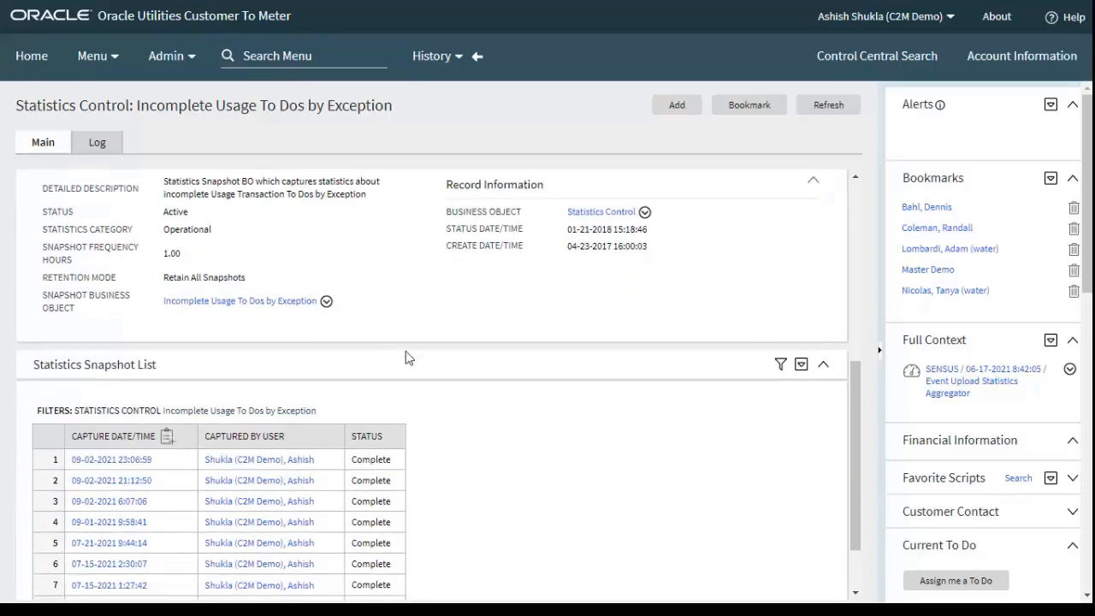
Open the Incomplete VEE To Dos by Exception statistics control and examine its main details, record information and snapshot list
scroll(488, 338, up, 1)
scroll(492, 333, up, 5)
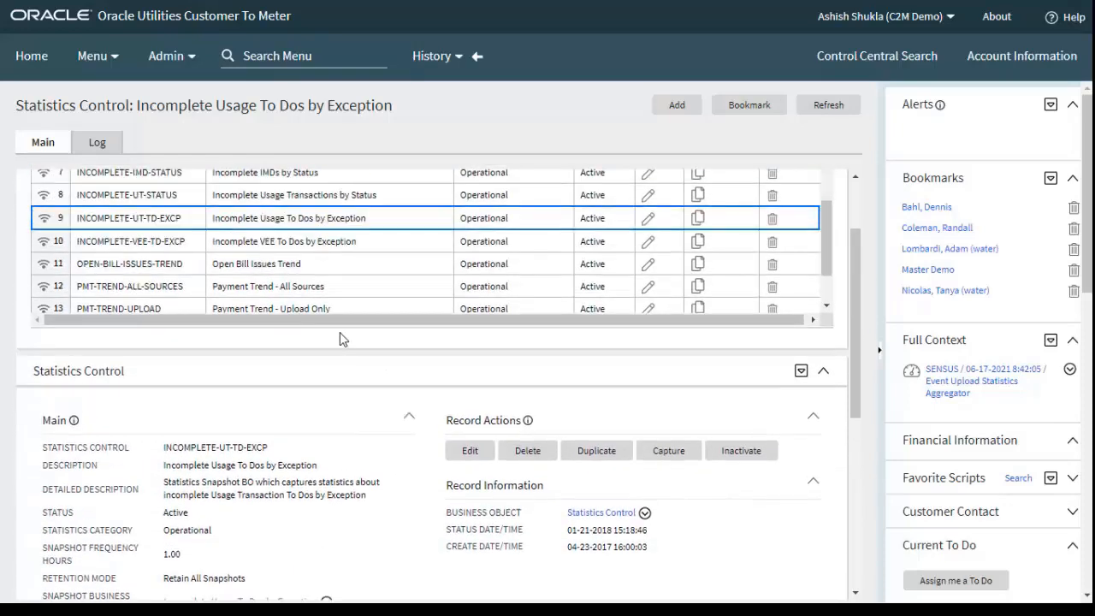
click(45, 266)
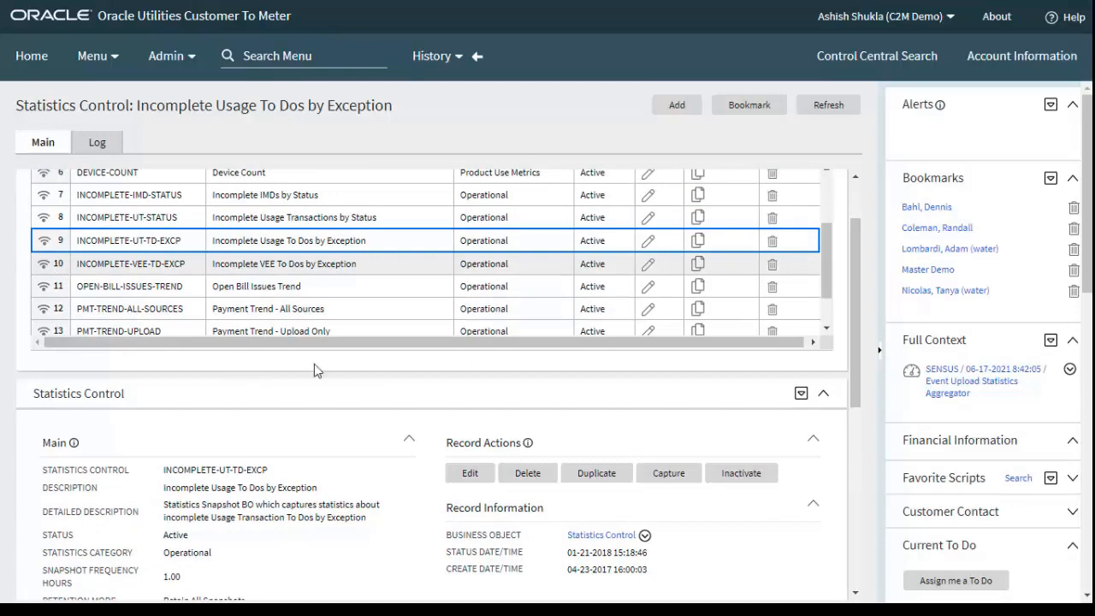
scroll(462, 487, down, 3)
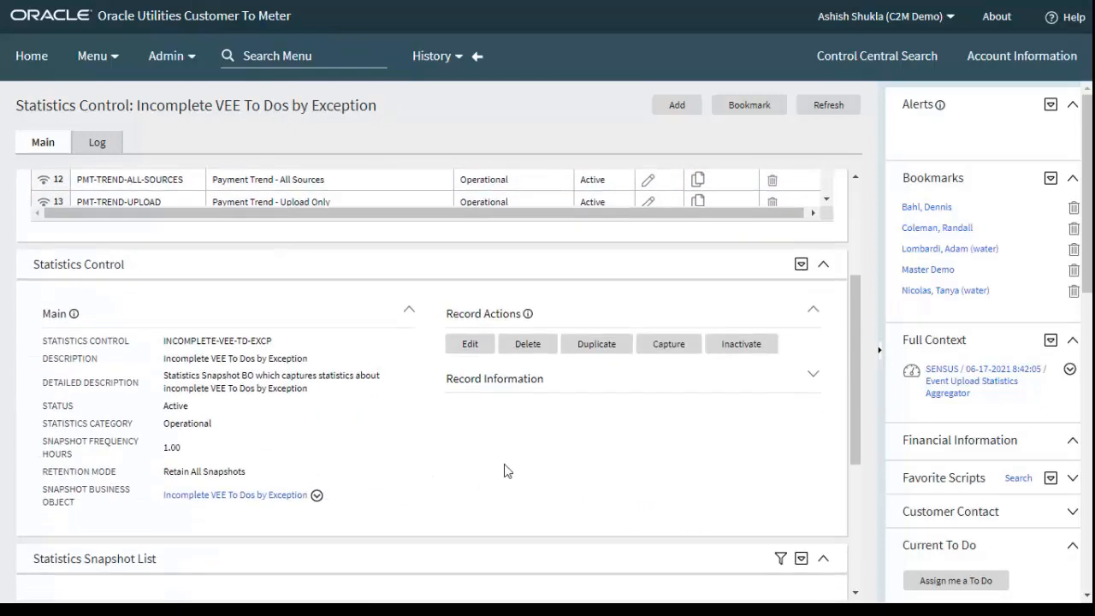
click(813, 378)
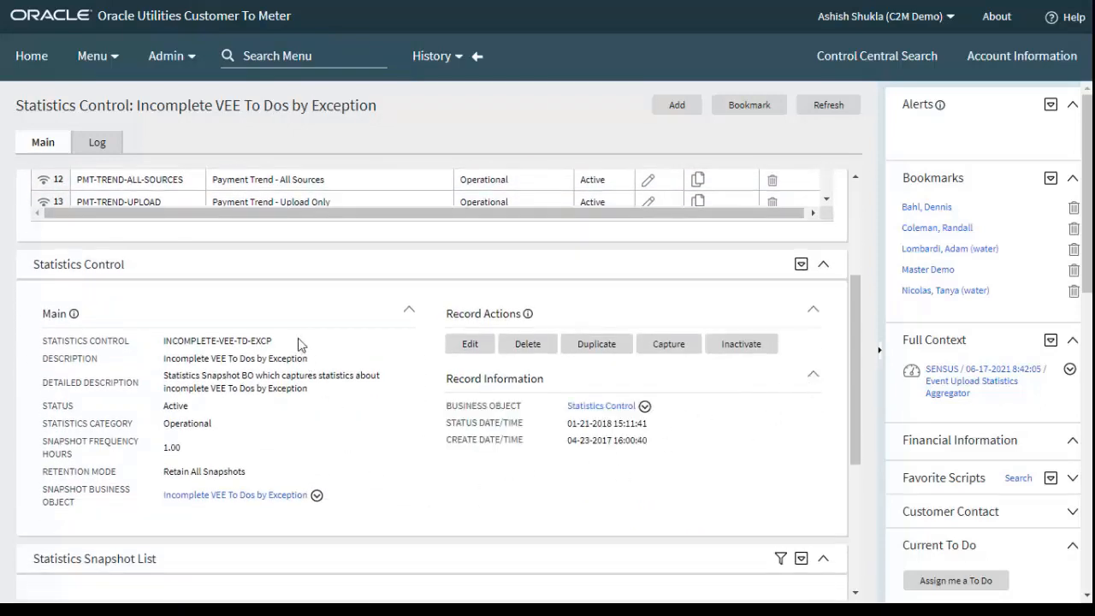
scroll(295, 383, down, 4)
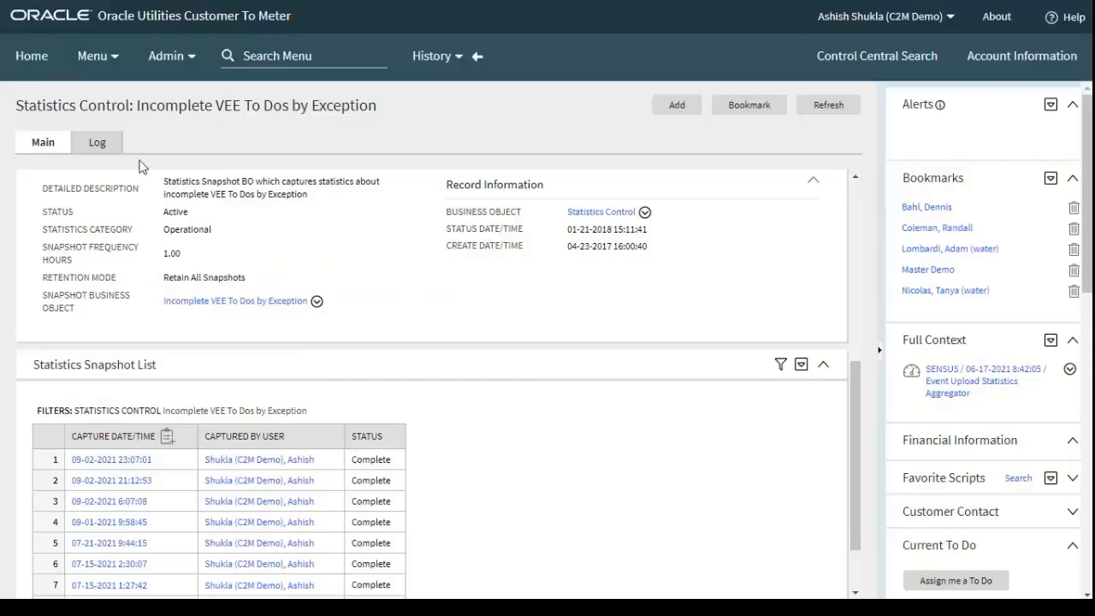
Open the Processing Statistics search for Totals and Trends
click(96, 56)
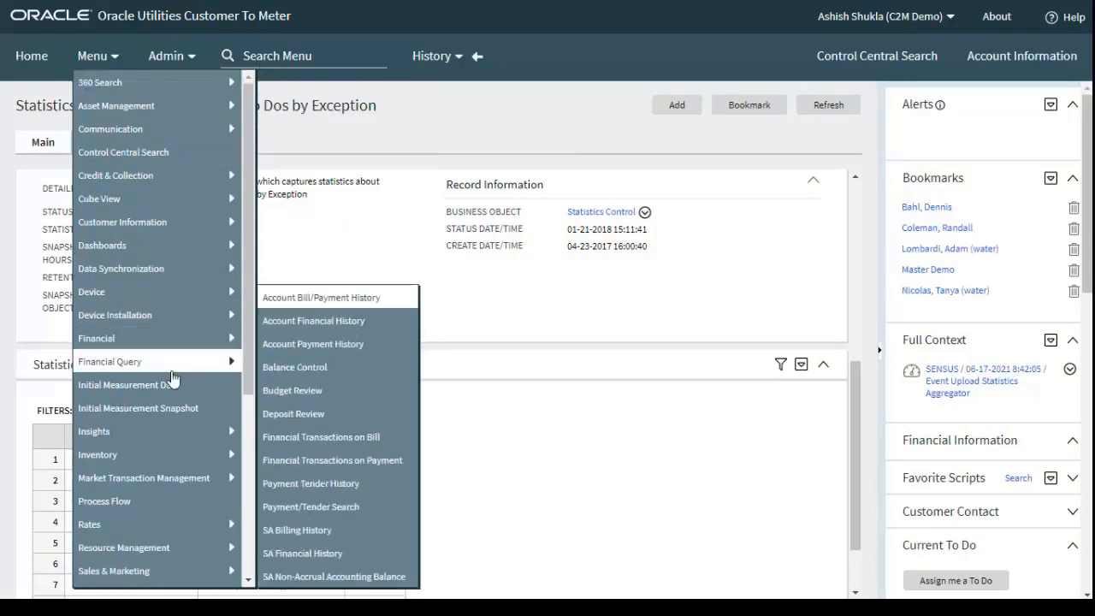
scroll(190, 434, down, 2)
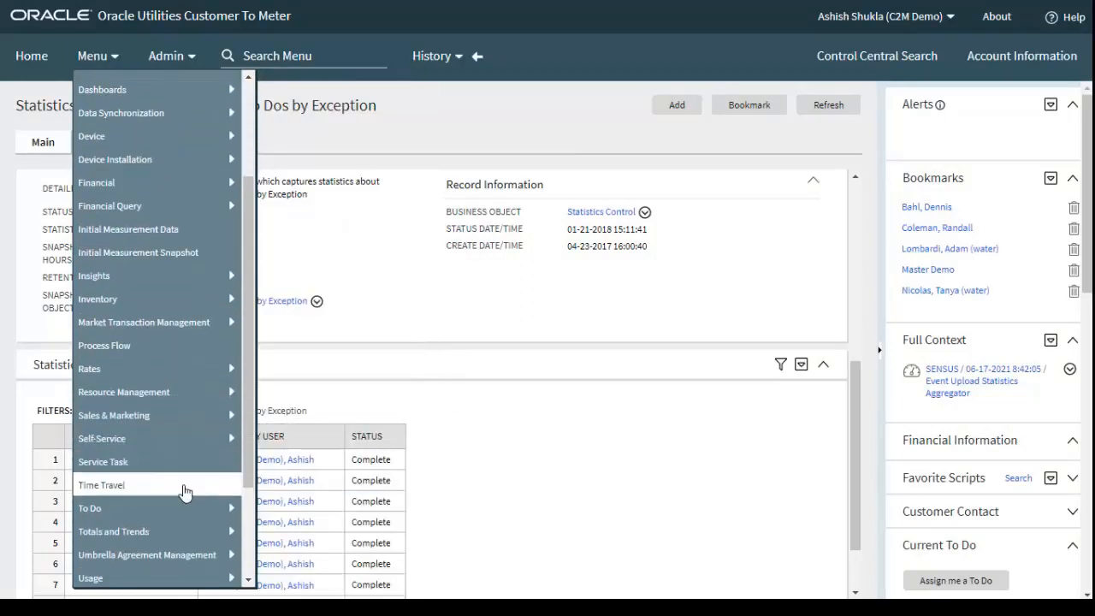
scroll(179, 484, down, 2)
mouse_move(148, 391)
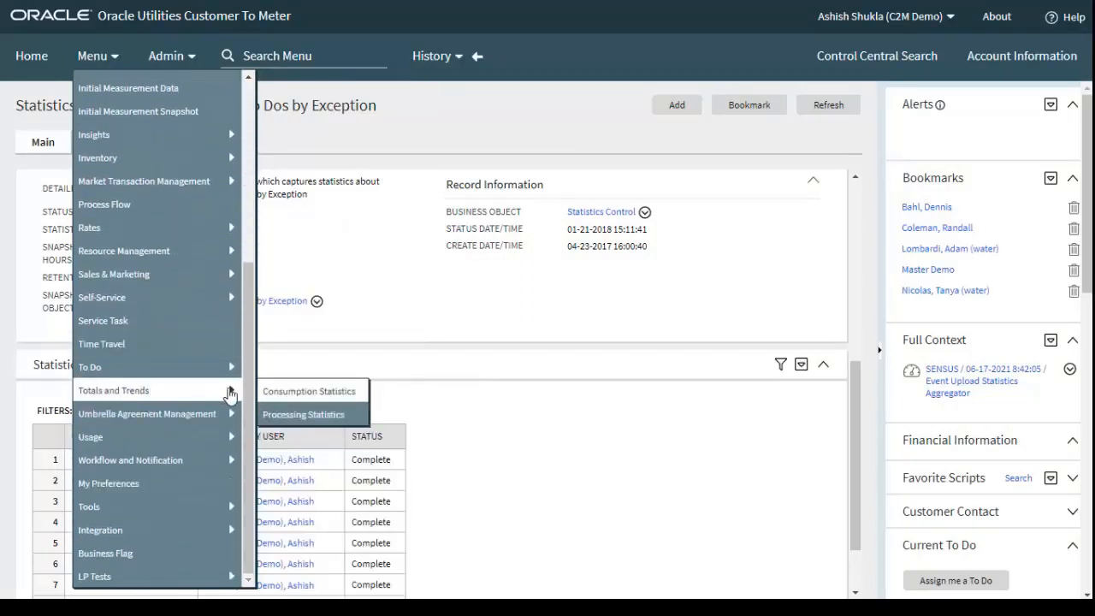
click(303, 415)
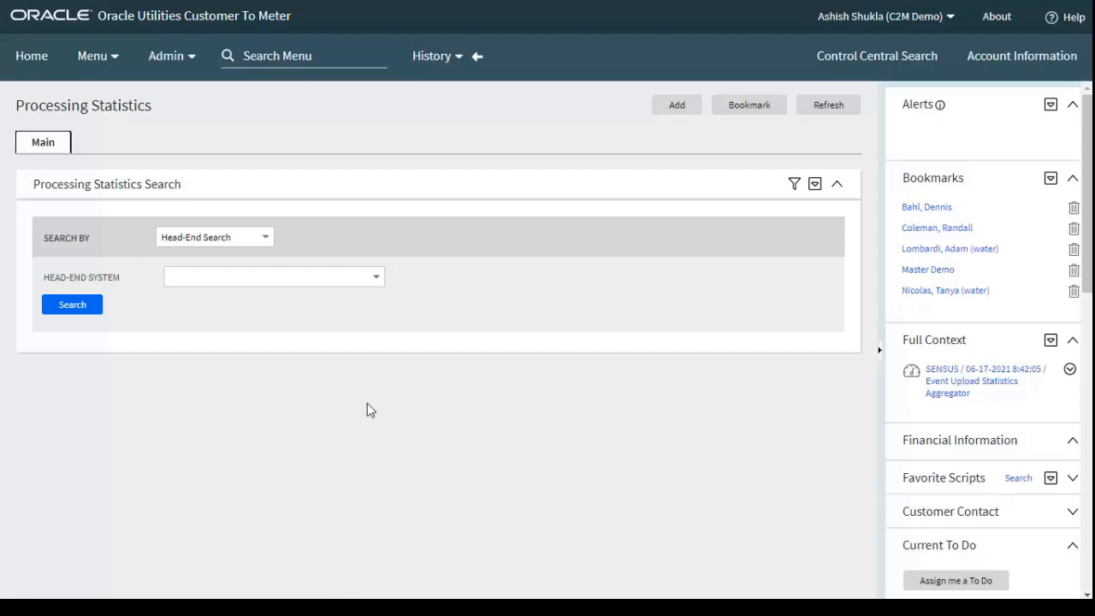
Search the processing statistics for measuring components of the Landis+Gyr head-end system
click(319, 286)
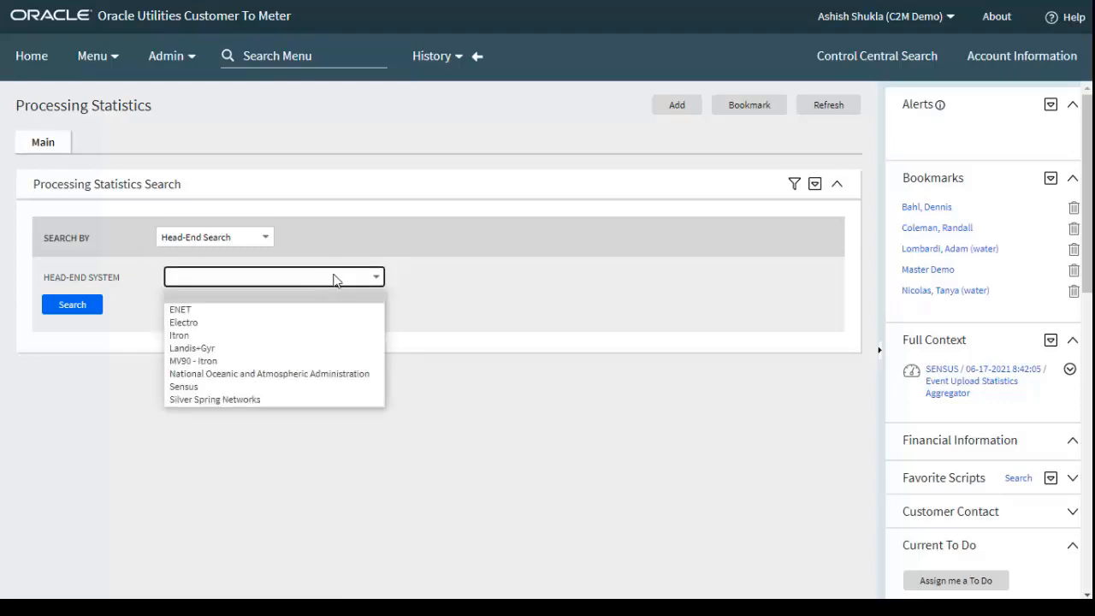
click(272, 348)
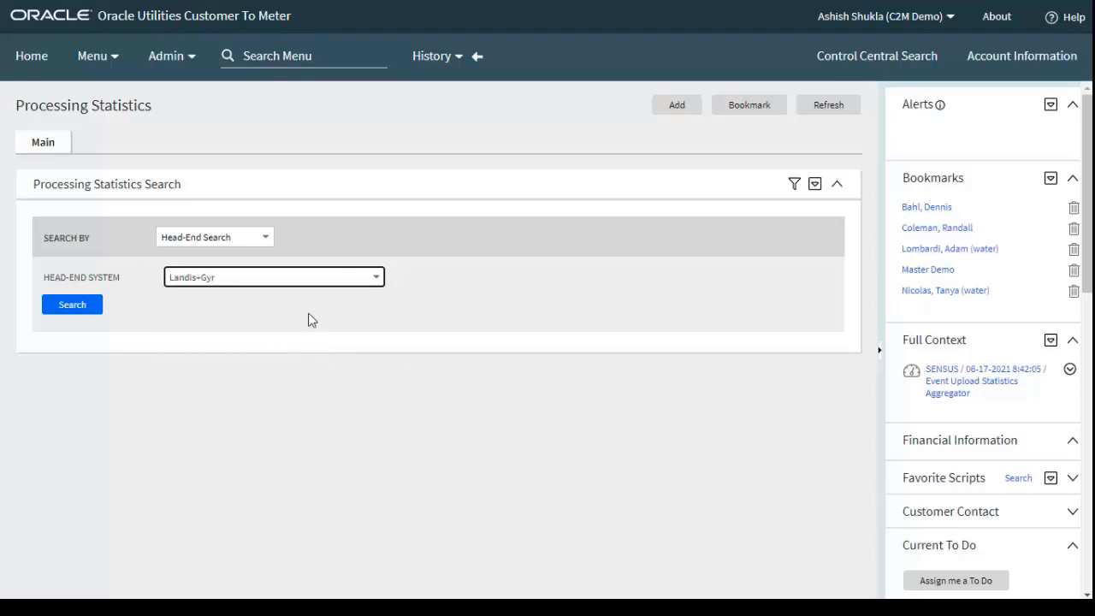
click(86, 305)
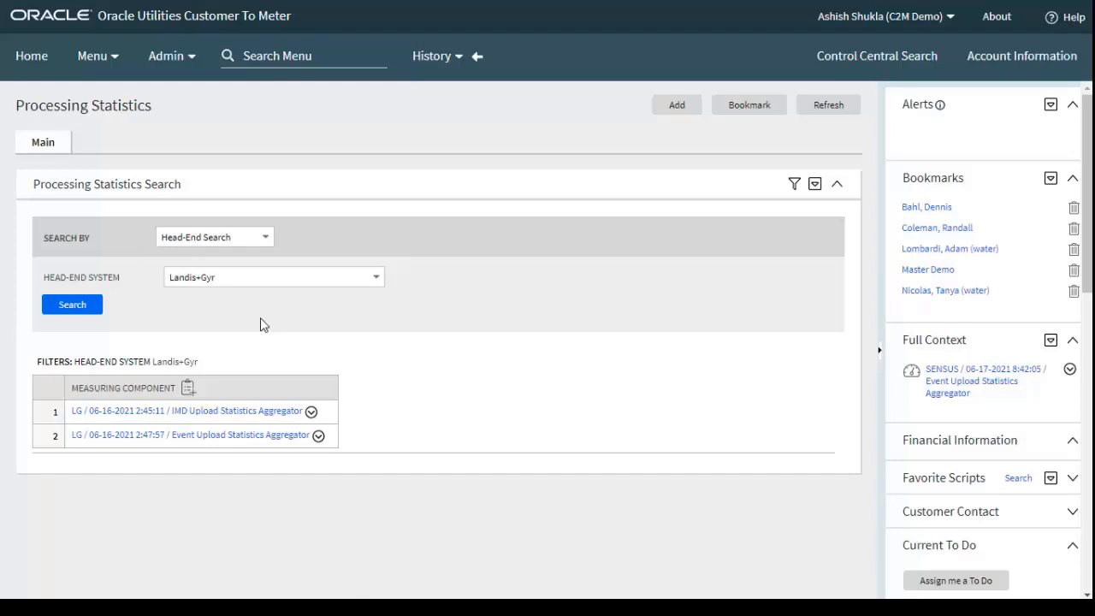
Open the Landis+Gyr IMD Upload Statistics Aggregator and examine its main details, final values graph and scalar measurements
click(231, 413)
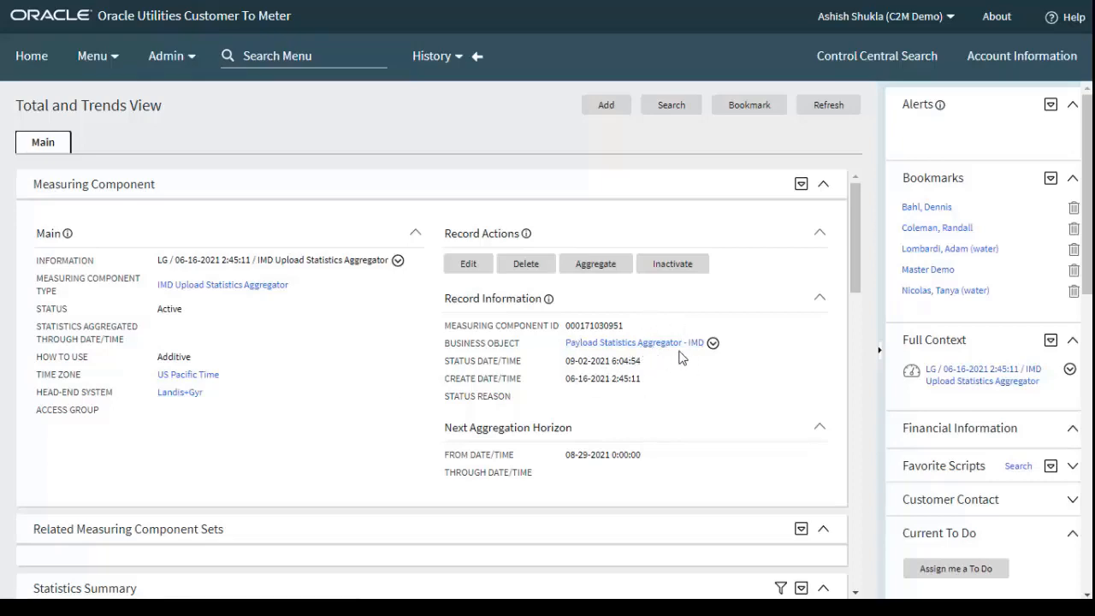
scroll(432, 391, down, 10)
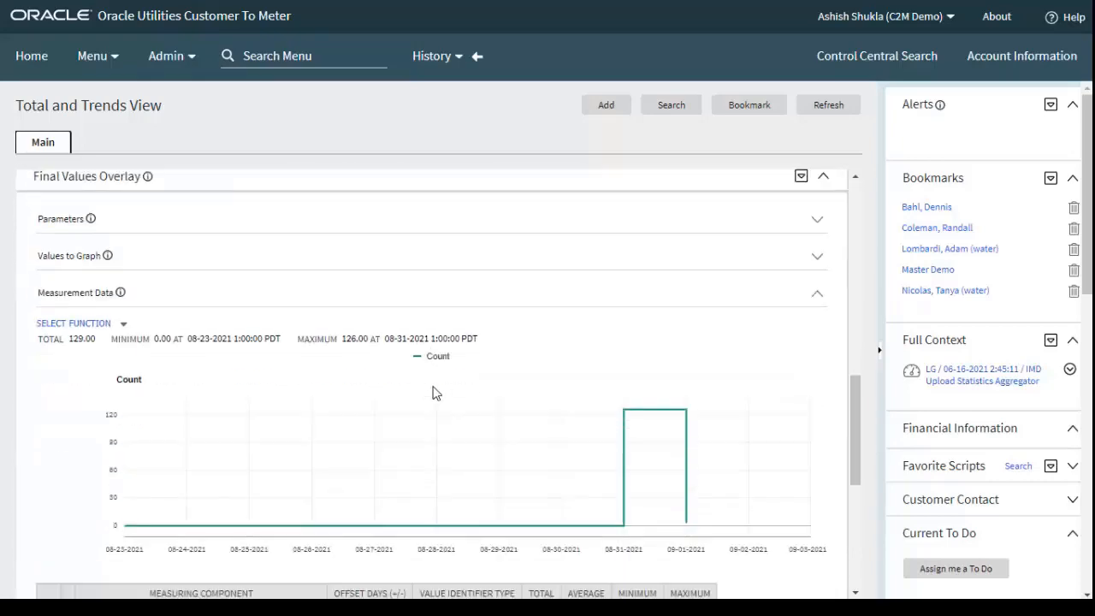
scroll(433, 391, down, 2)
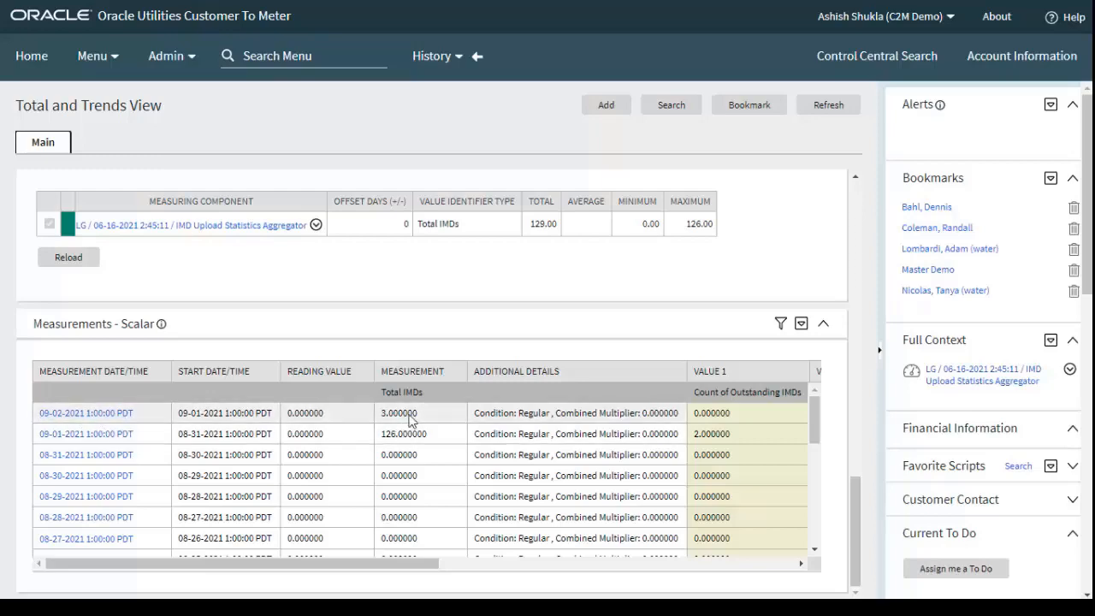
scroll(579, 342, up, 8)
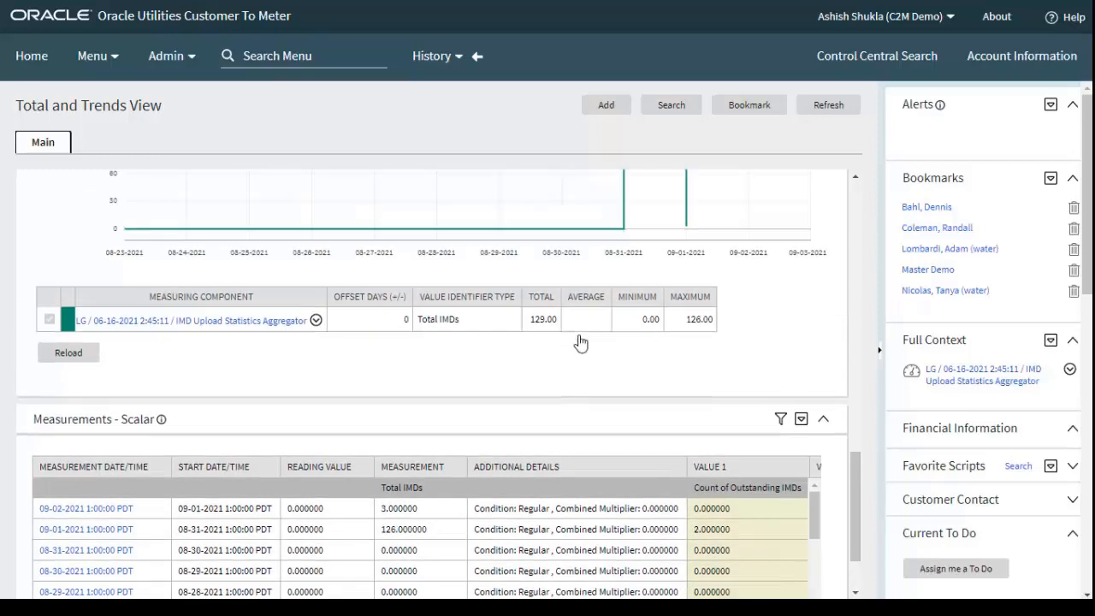
scroll(579, 342, up, 8)
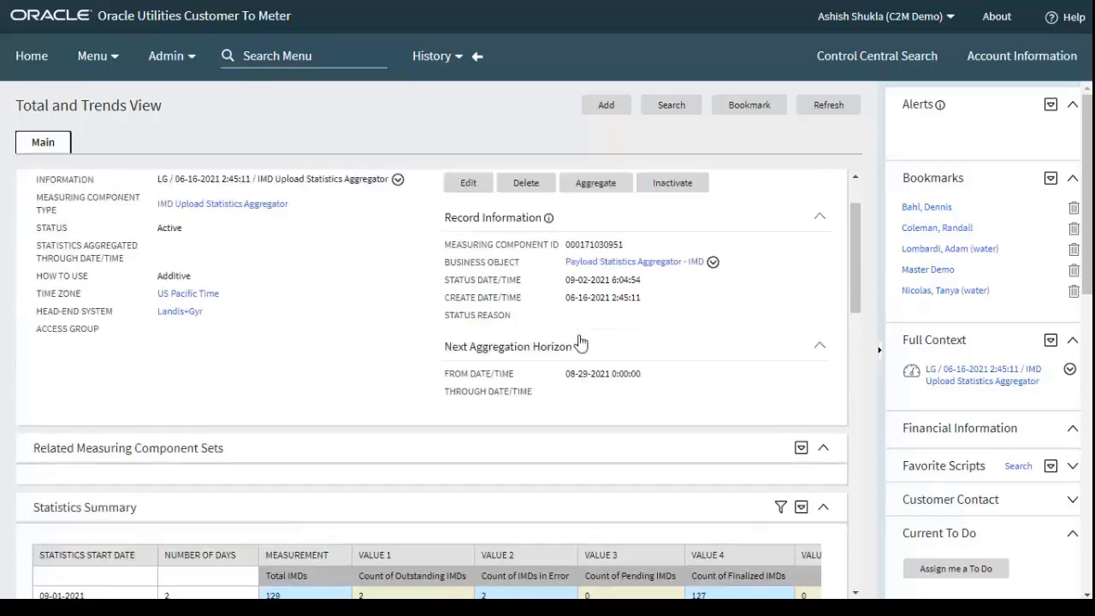
Return to the search results, open the Landis+Gyr Event Upload Statistics Aggregator and examine its details, statistics summary and scalar measurements
click(477, 56)
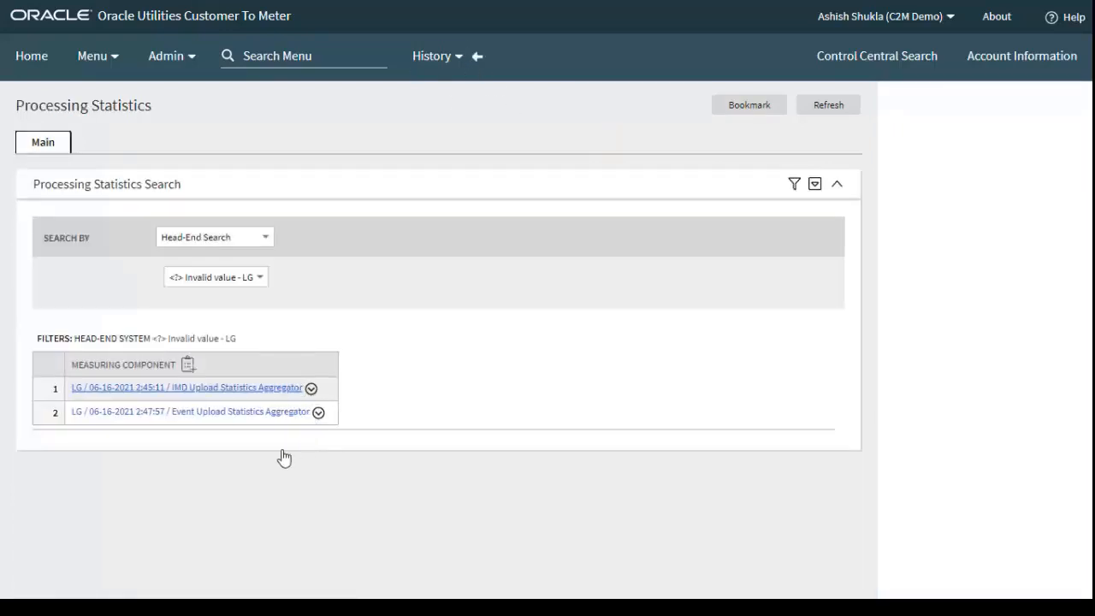
click(323, 413)
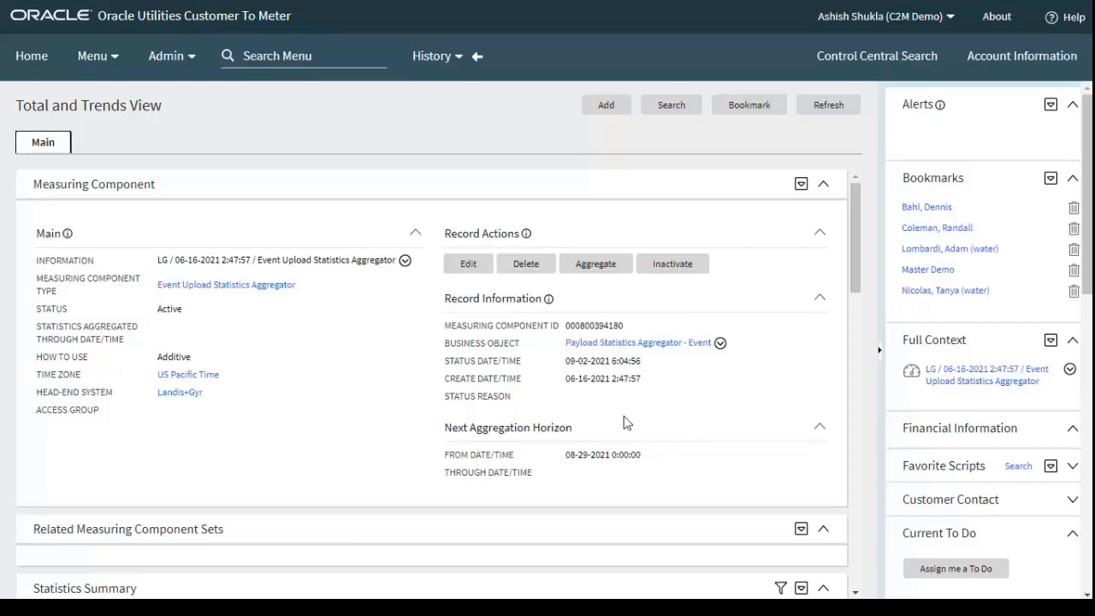
scroll(423, 432, down, 3)
scroll(378, 308, down, 10)
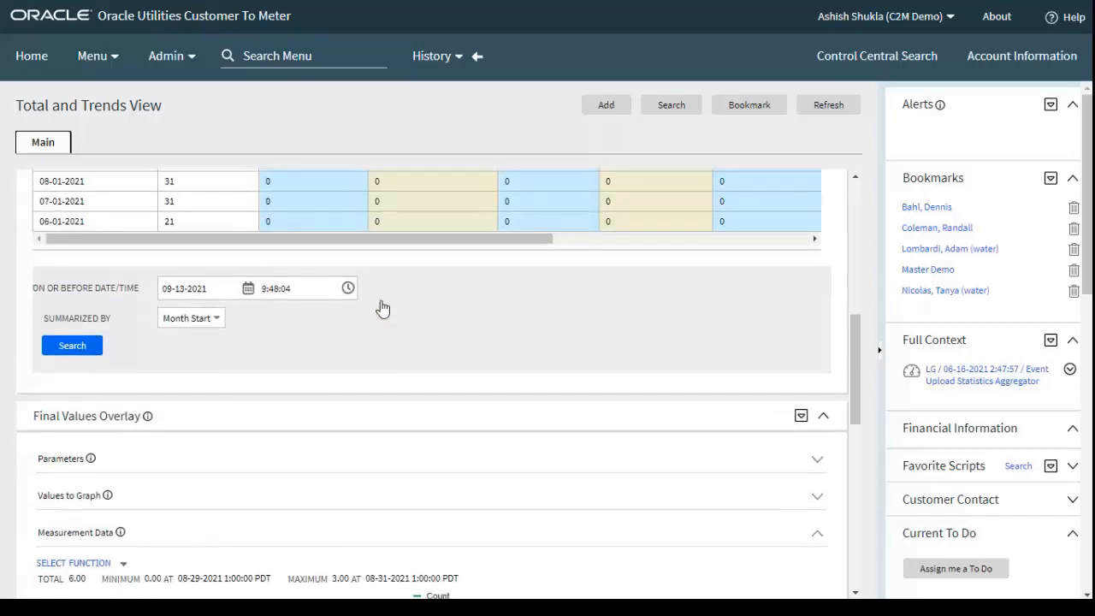
scroll(375, 318, down, 5)
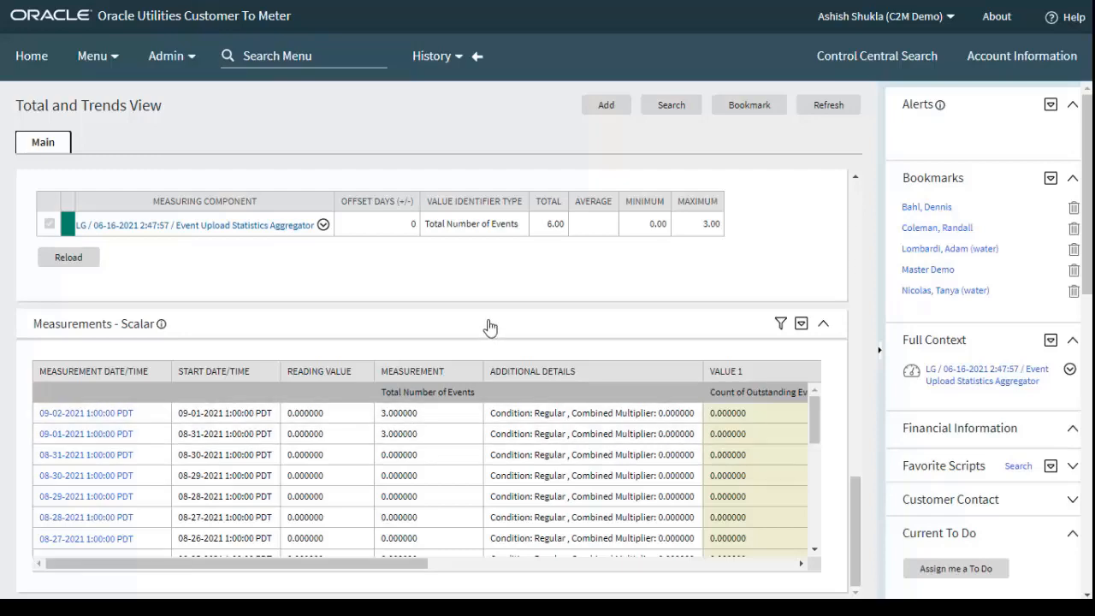
scroll(496, 333, up, 4)
scroll(507, 335, up, 10)
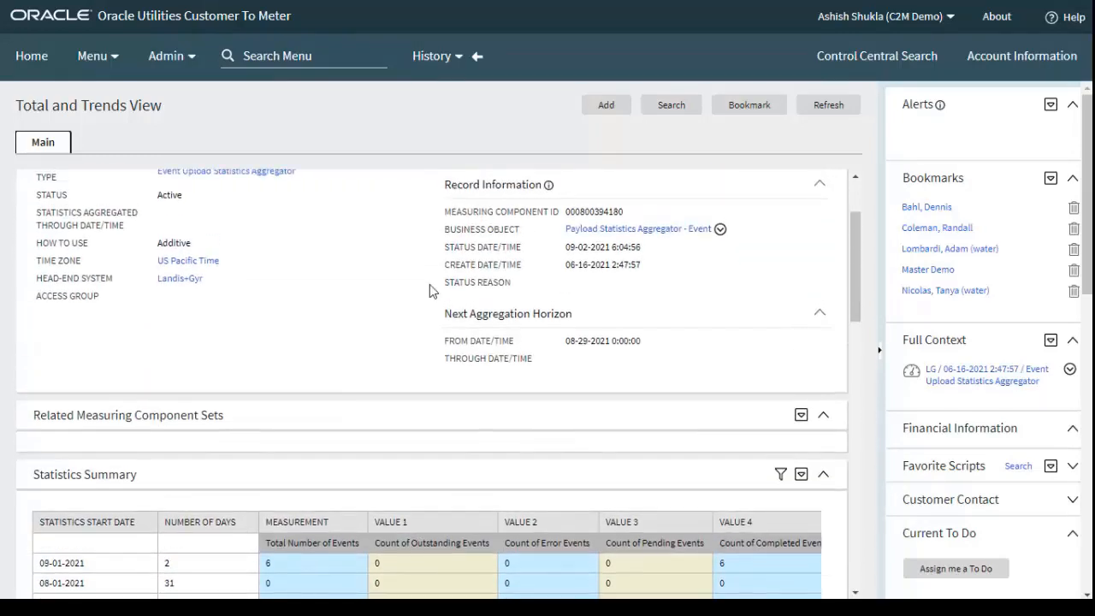
Return to the Processing Statistics search and examine the measuring component types available for a new aggregator, without adding one
click(479, 57)
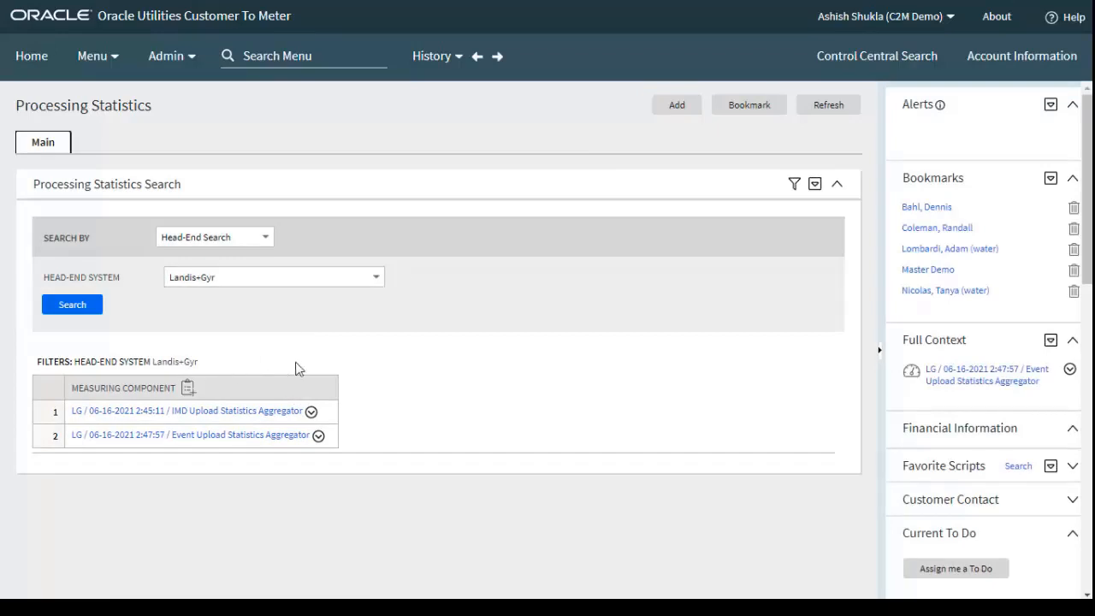
click(677, 106)
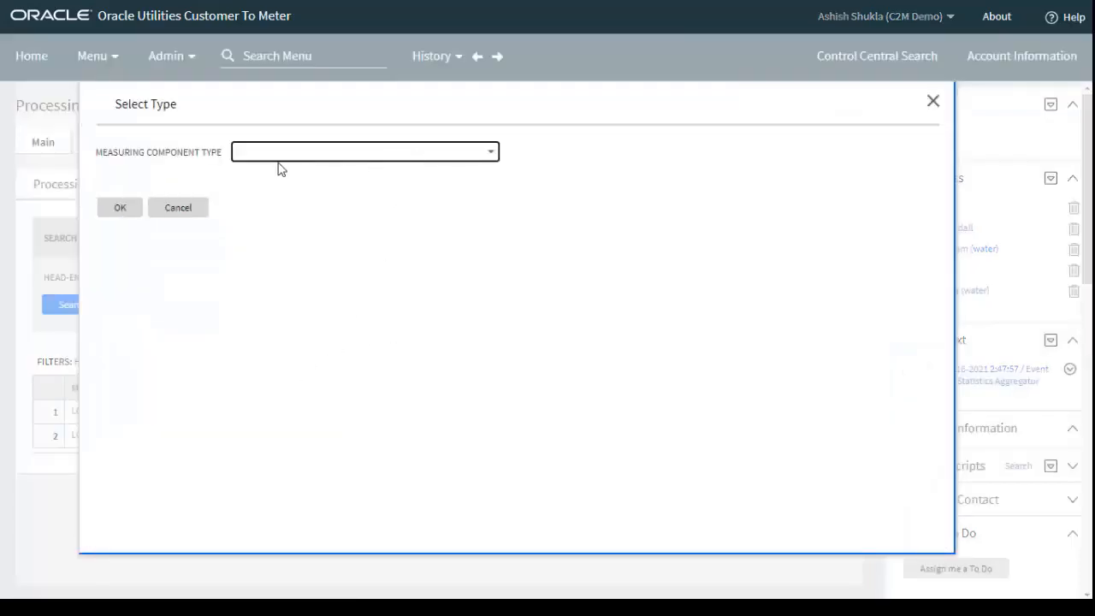
click(352, 158)
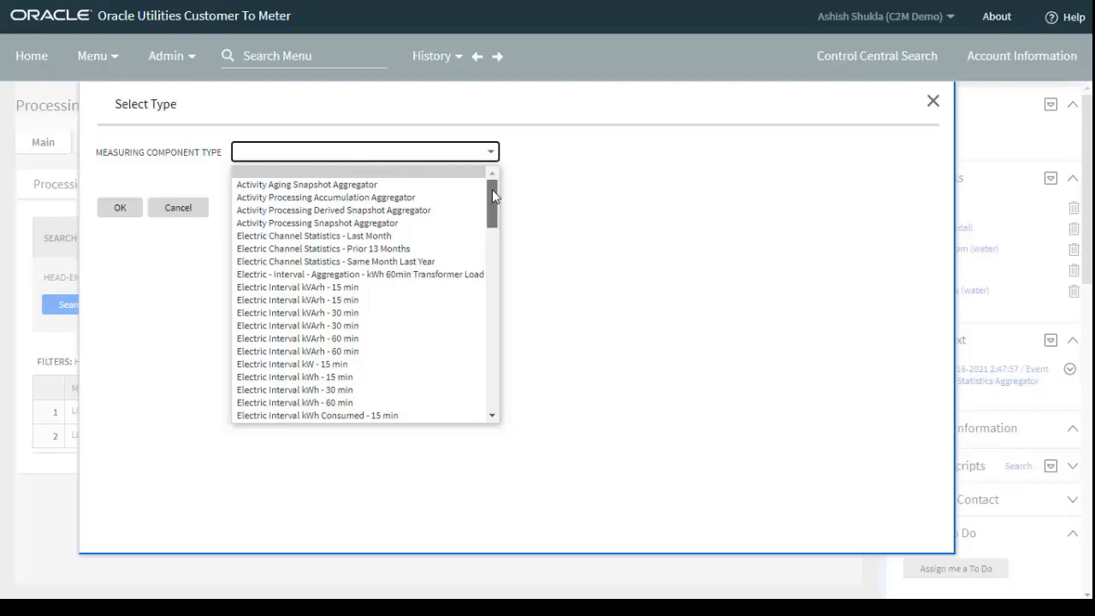
drag(491, 189, 478, 318)
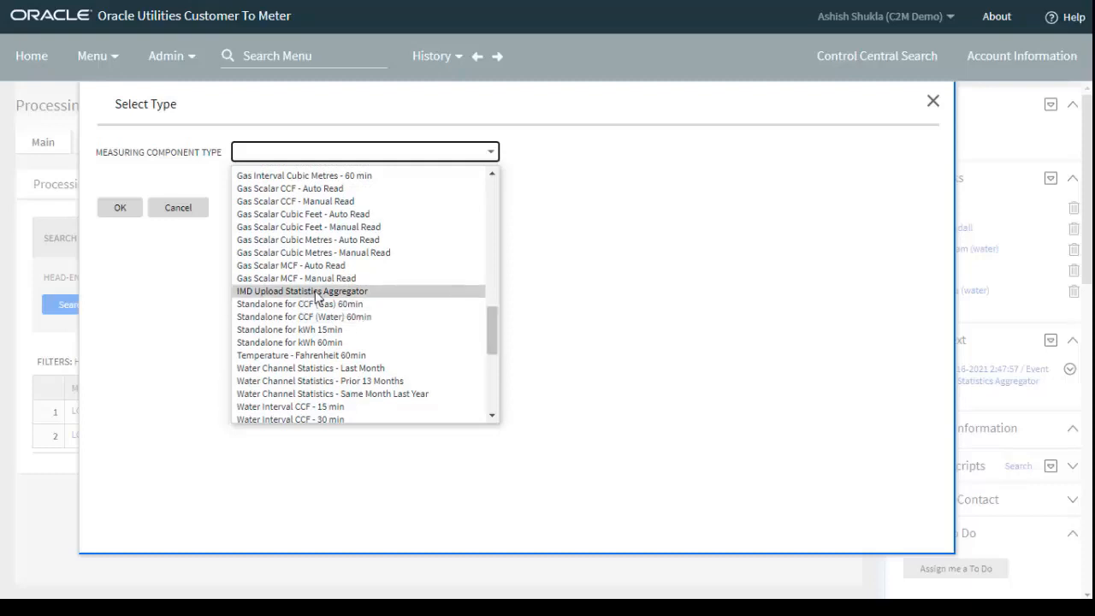
scroll(355, 301, up, 5)
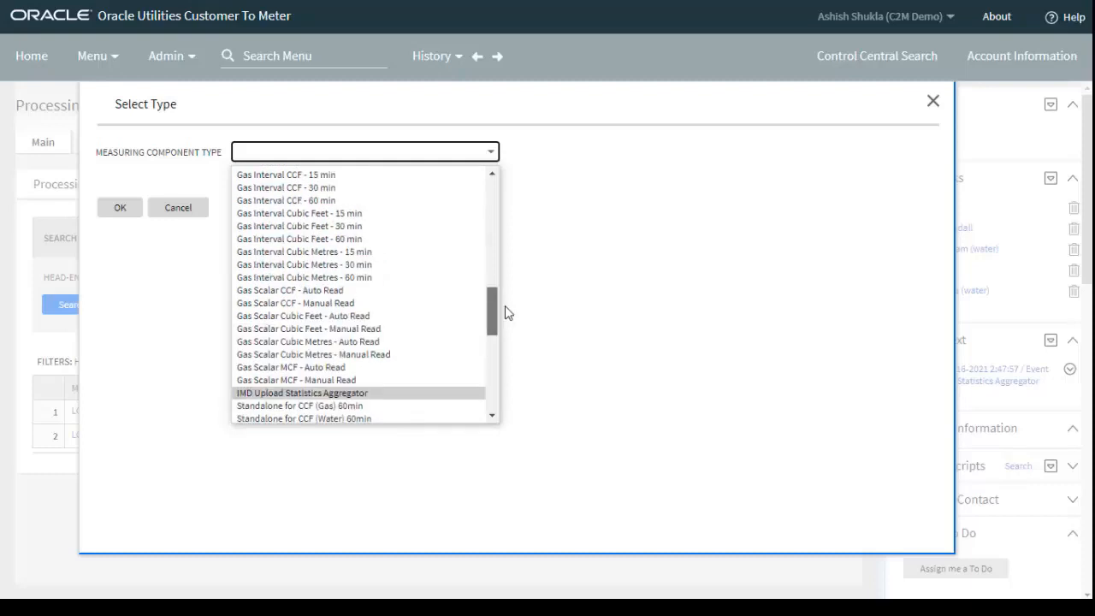
drag(522, 284, 512, 265)
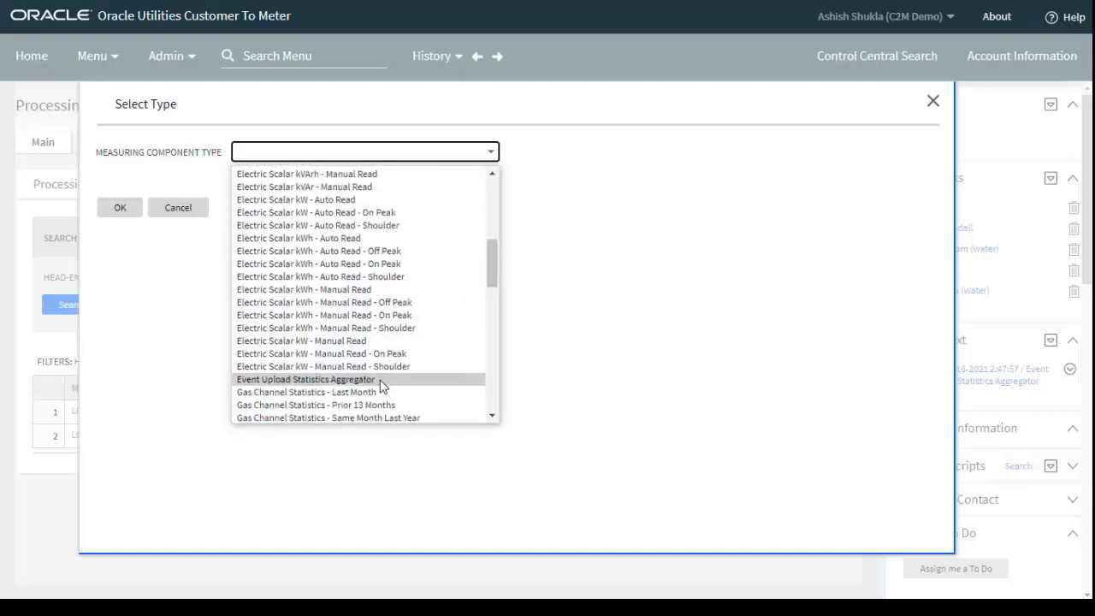
click(611, 301)
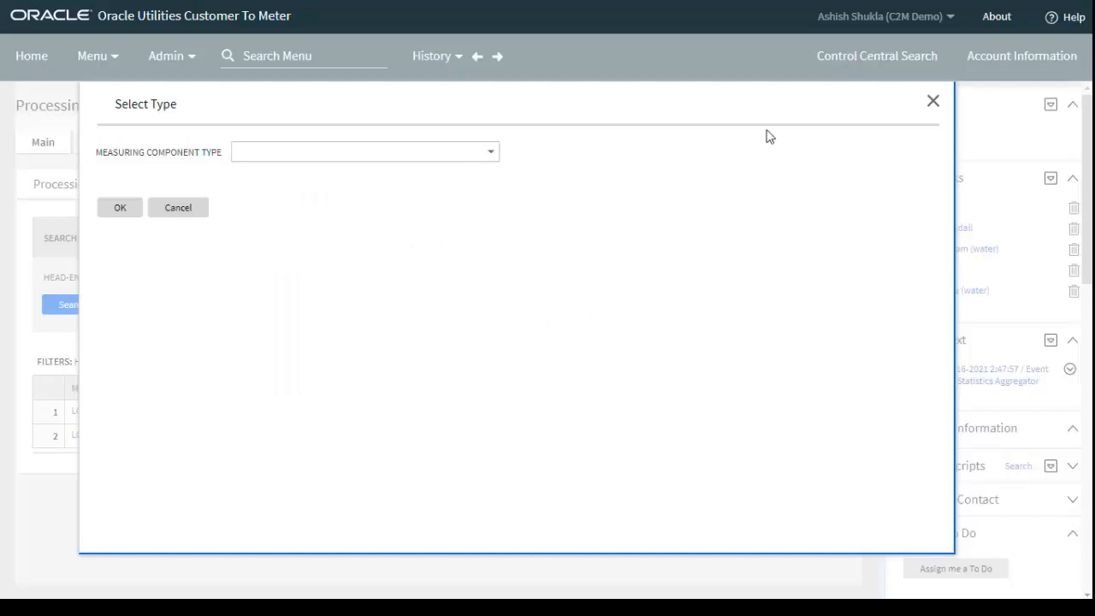
click(932, 105)
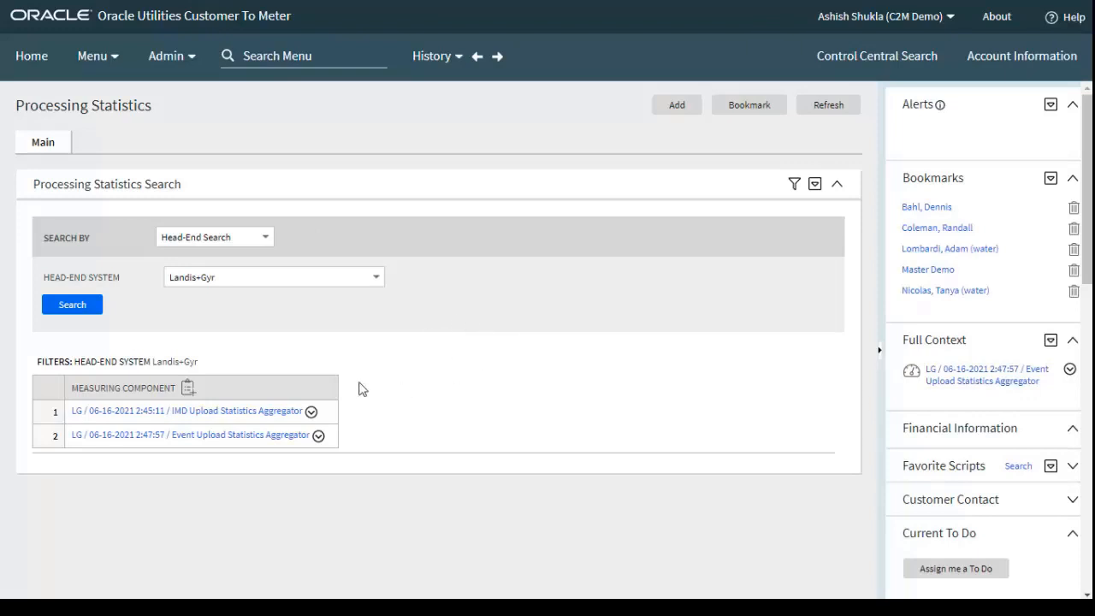
Search the processing statistics for measuring components of the Sensus head-end system
click(272, 285)
click(234, 386)
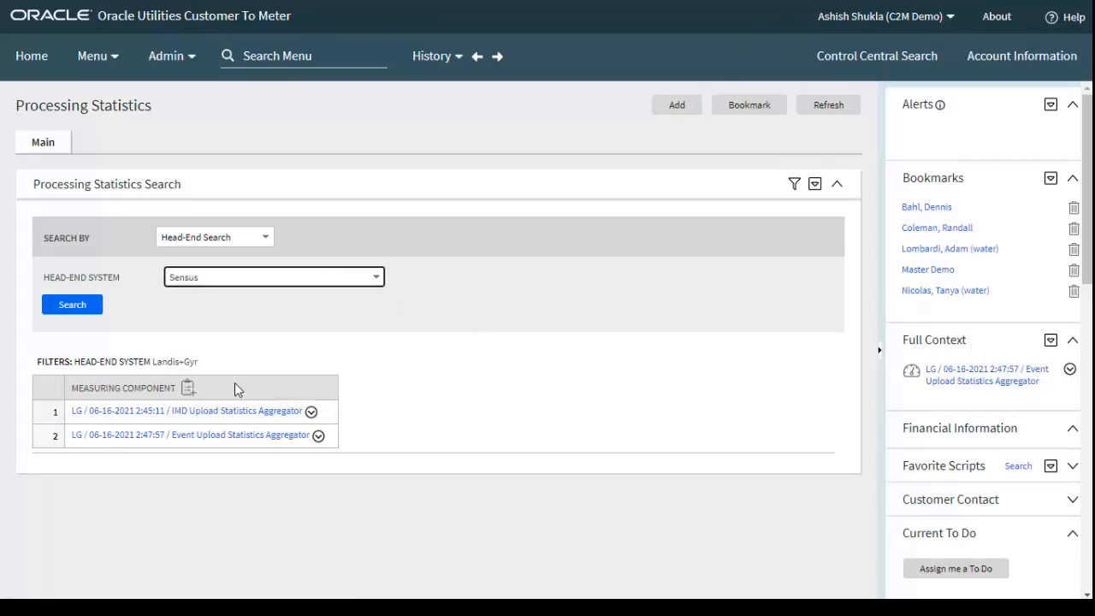
click(95, 309)
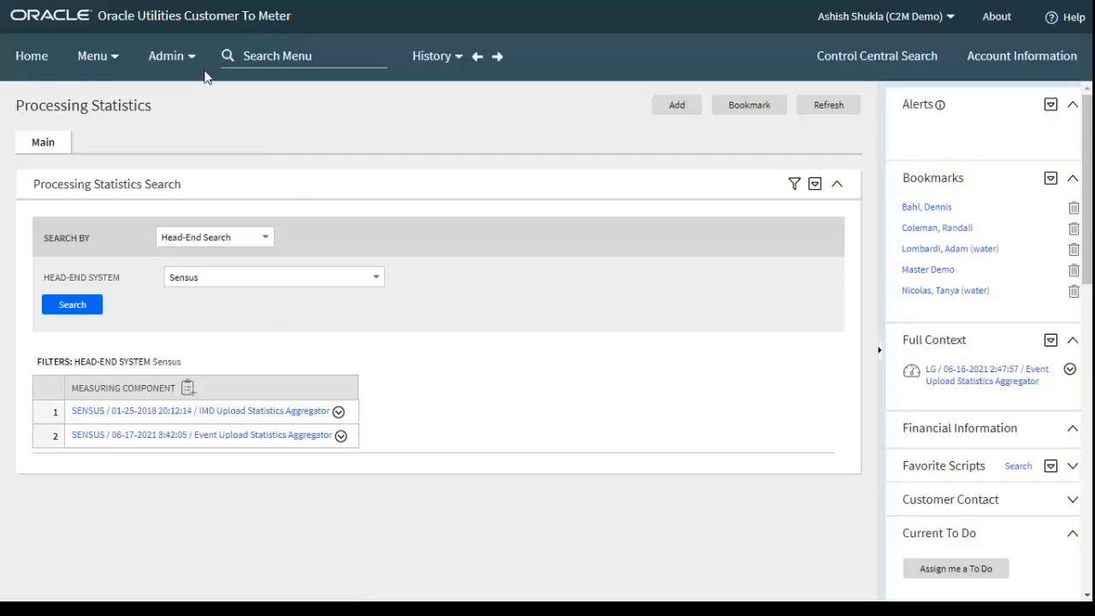
Open the general master configurations and display the details of the MDM Operational Dashboard Configuration
click(167, 56)
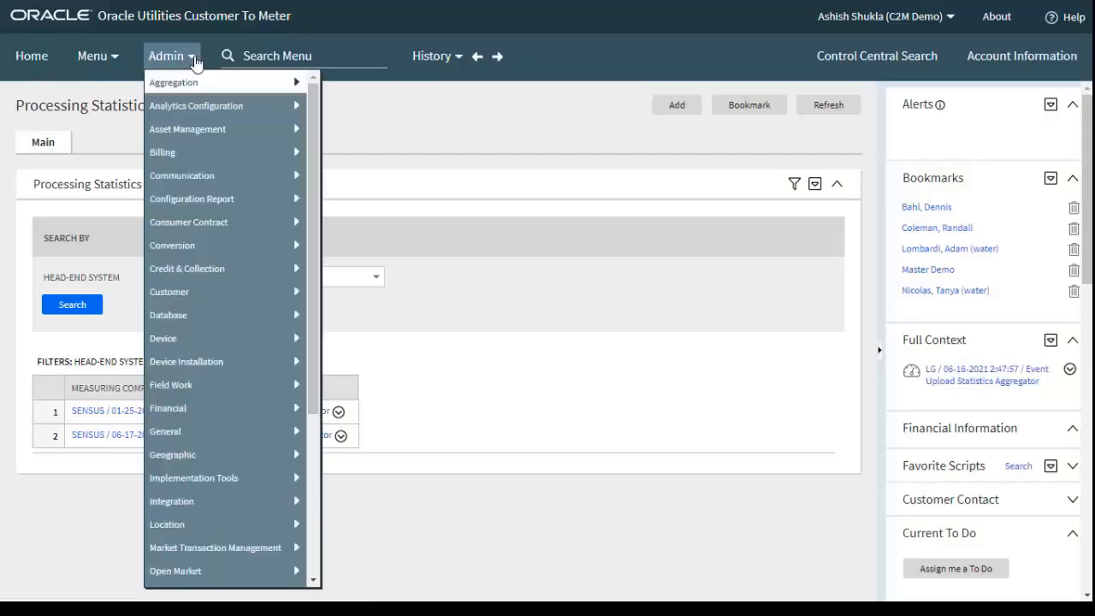
mouse_move(200, 434)
mouse_move(381, 473)
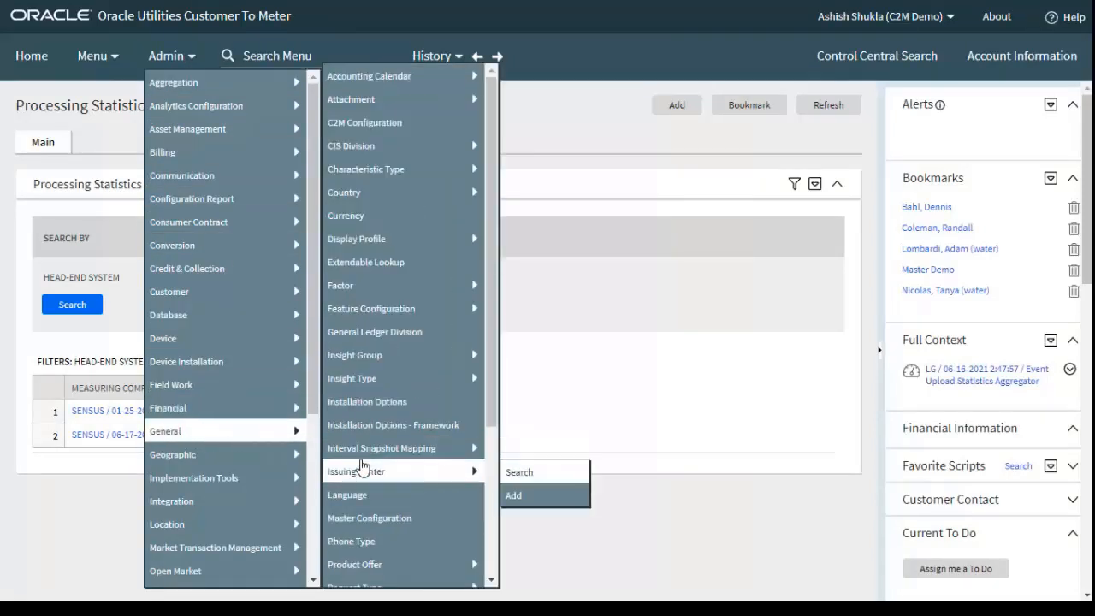
scroll(388, 483, down, 3)
click(382, 360)
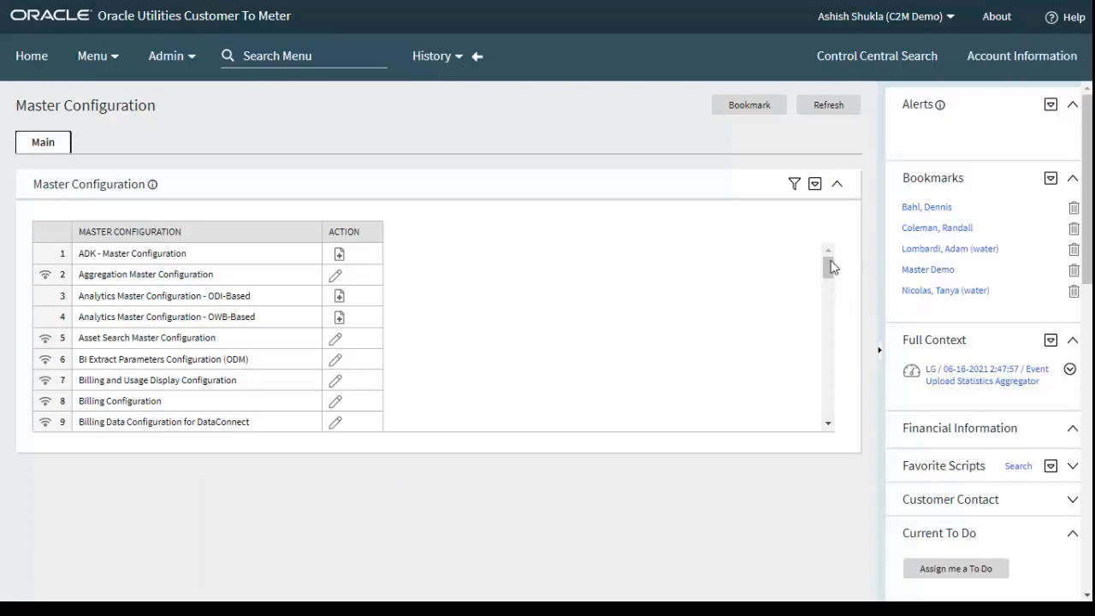
drag(828, 269, 826, 333)
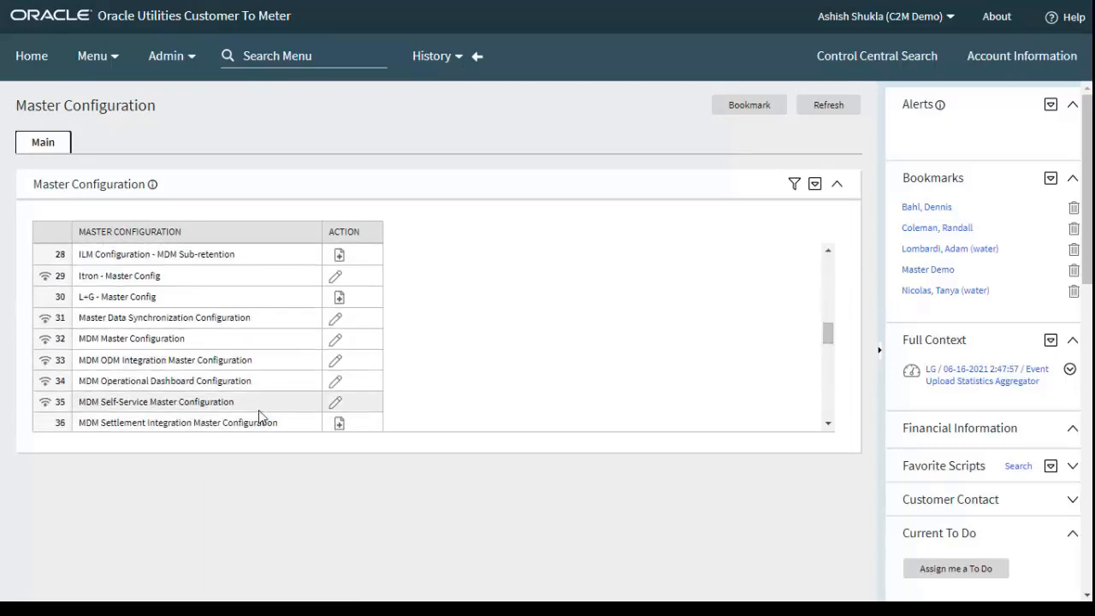
click(43, 381)
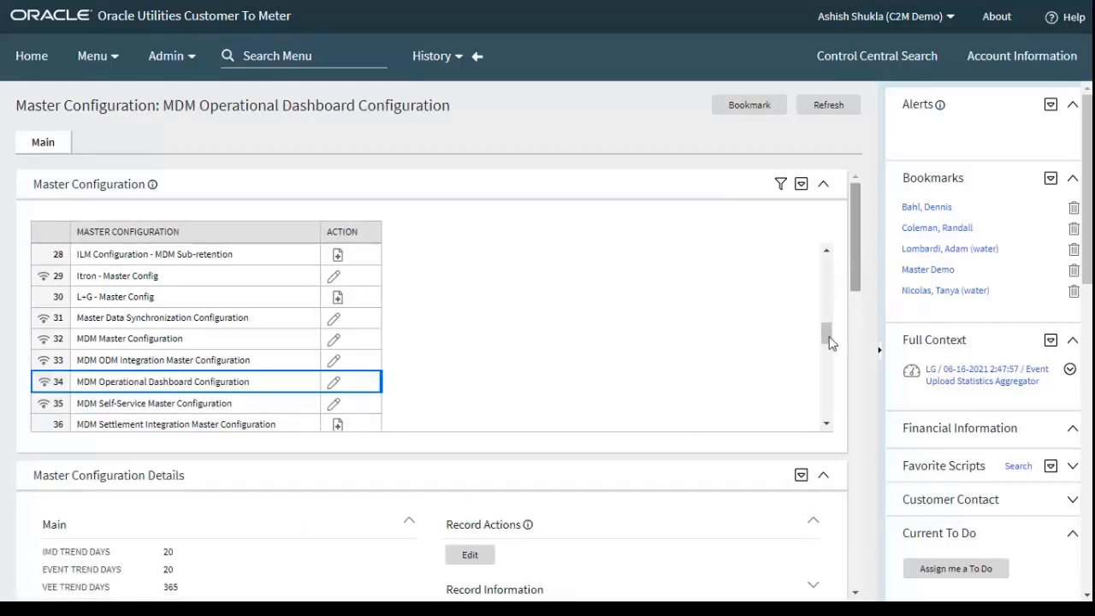
Examine the dashboard configuration's trend days, chart options, business object, and color assignments for head ends, statuses, exceptions and maps
drag(855, 244, 860, 321)
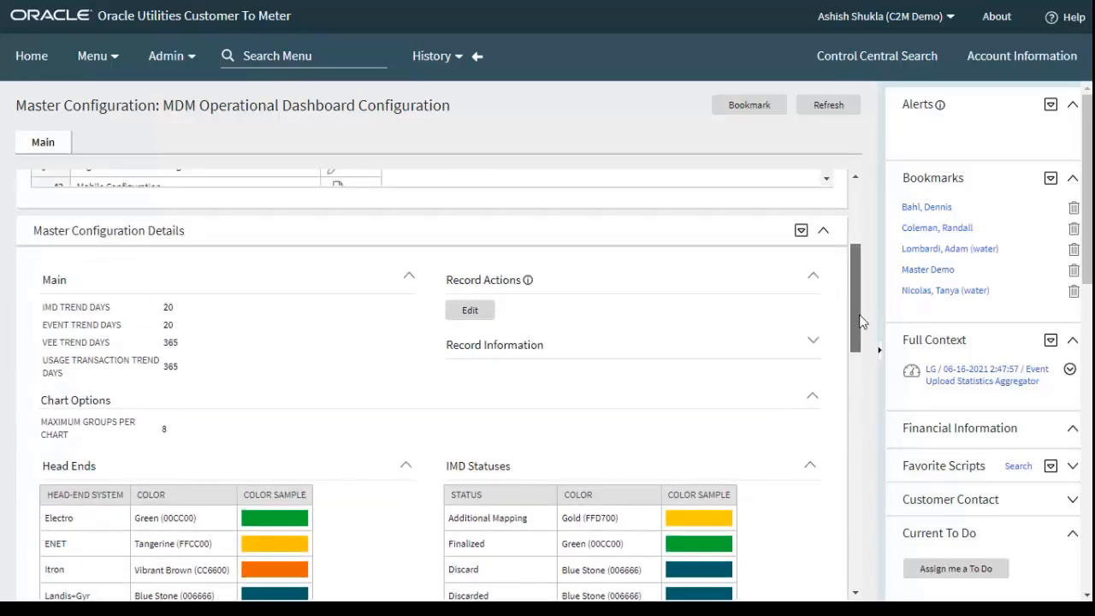
click(814, 340)
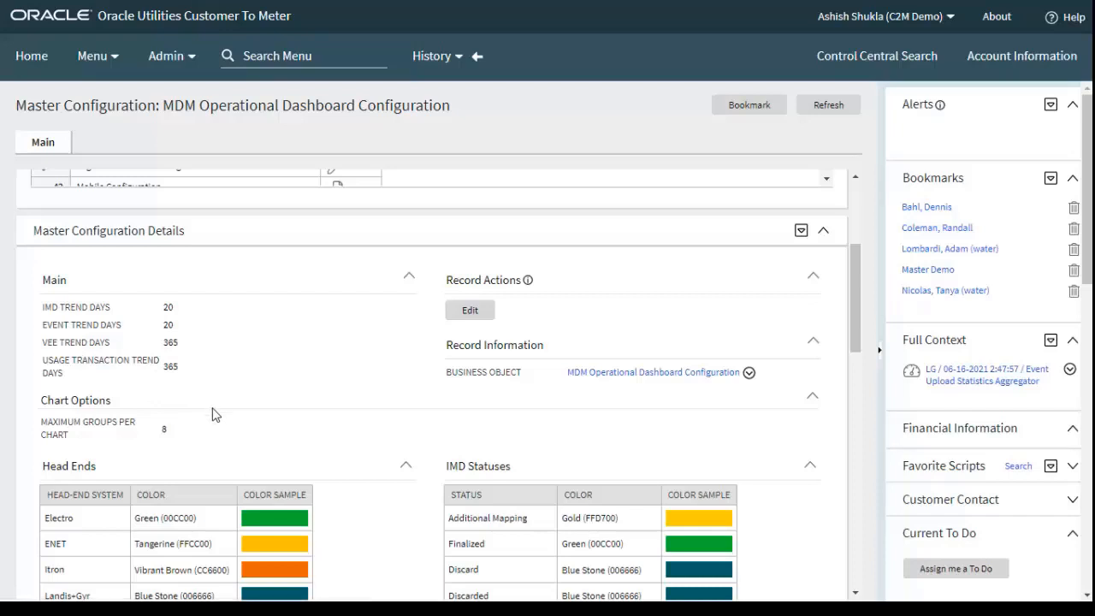
scroll(221, 432, down, 3)
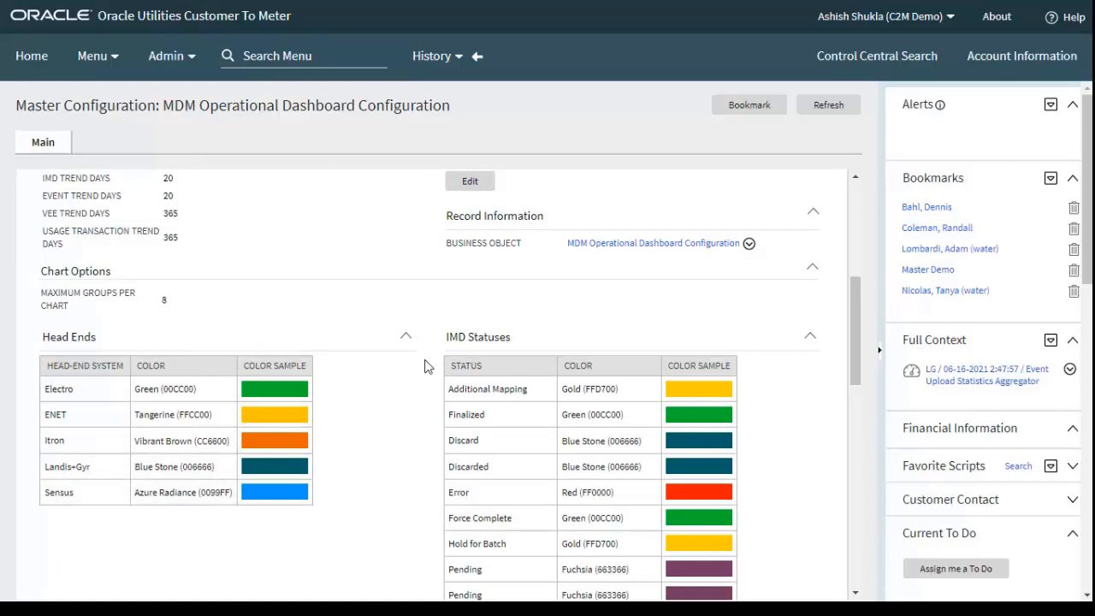
scroll(581, 353, down, 2)
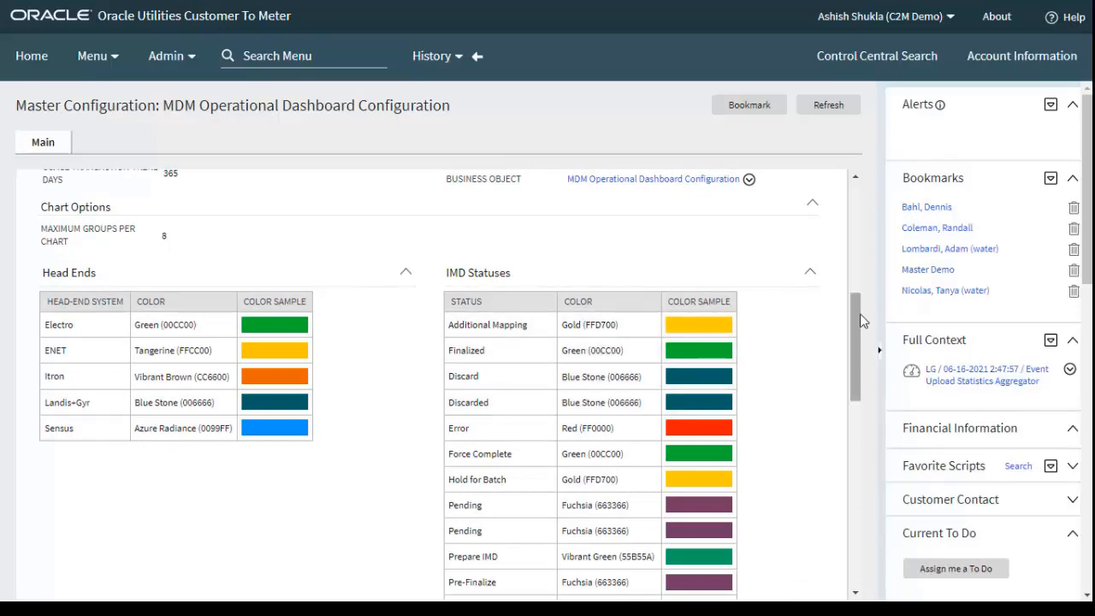
drag(855, 312, 865, 435)
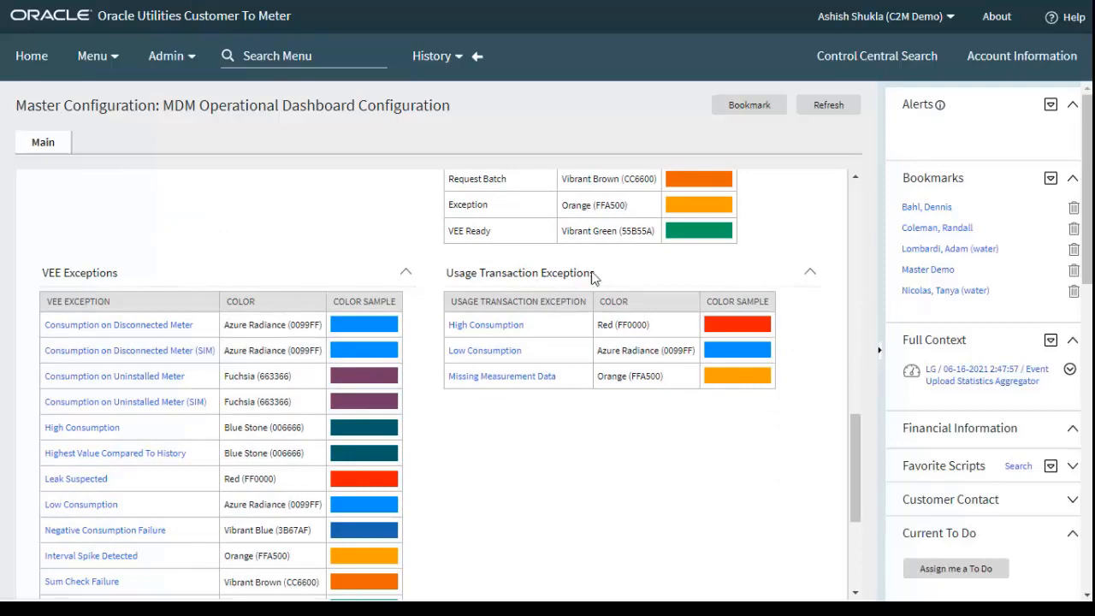
drag(851, 432, 853, 513)
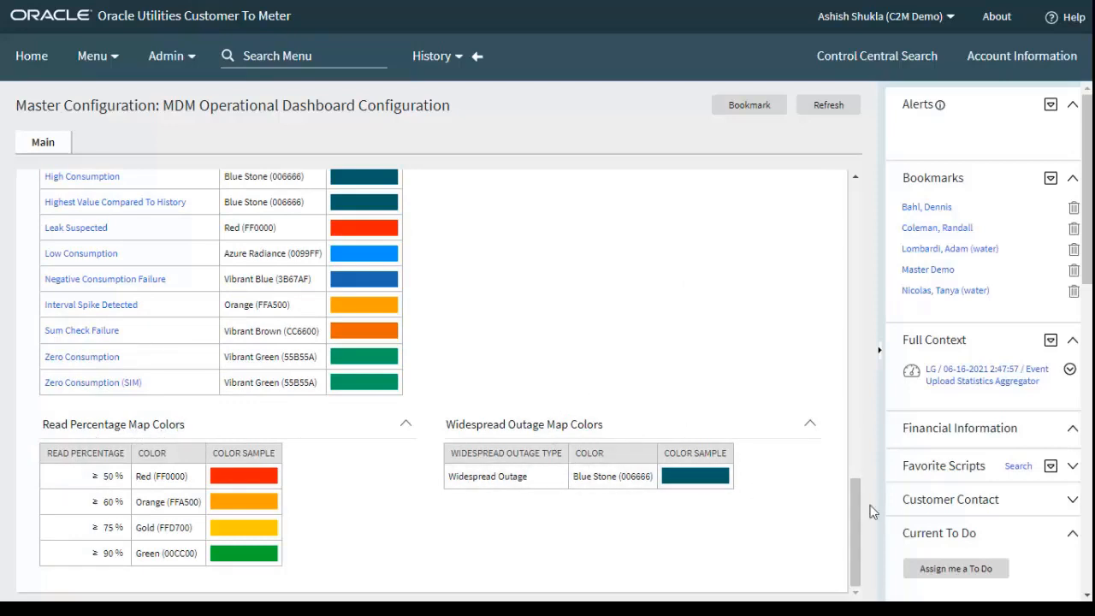
drag(854, 513, 860, 219)
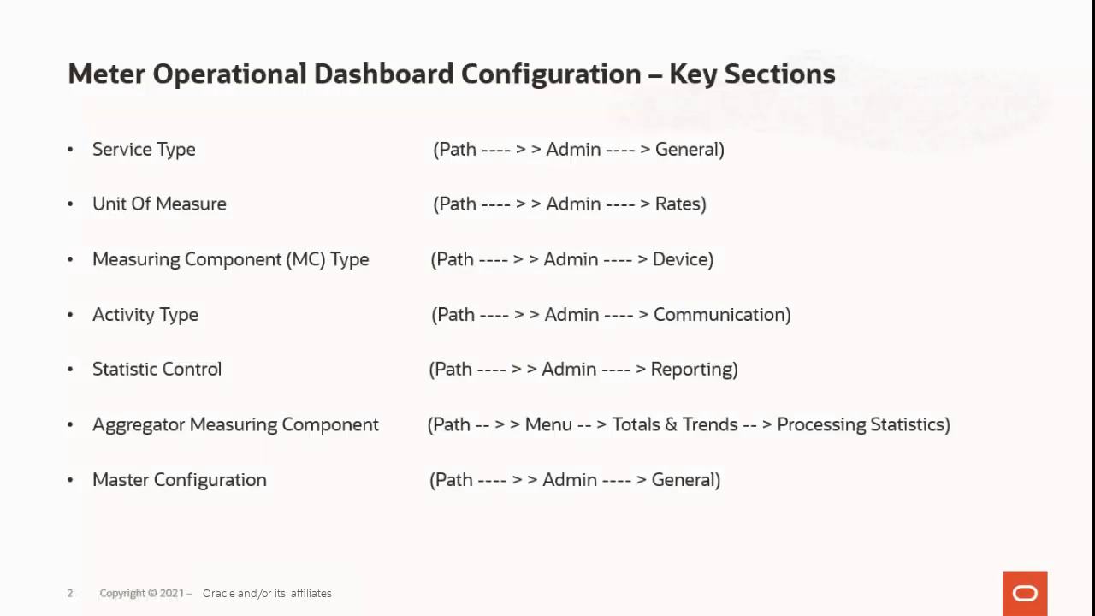
key(Right)
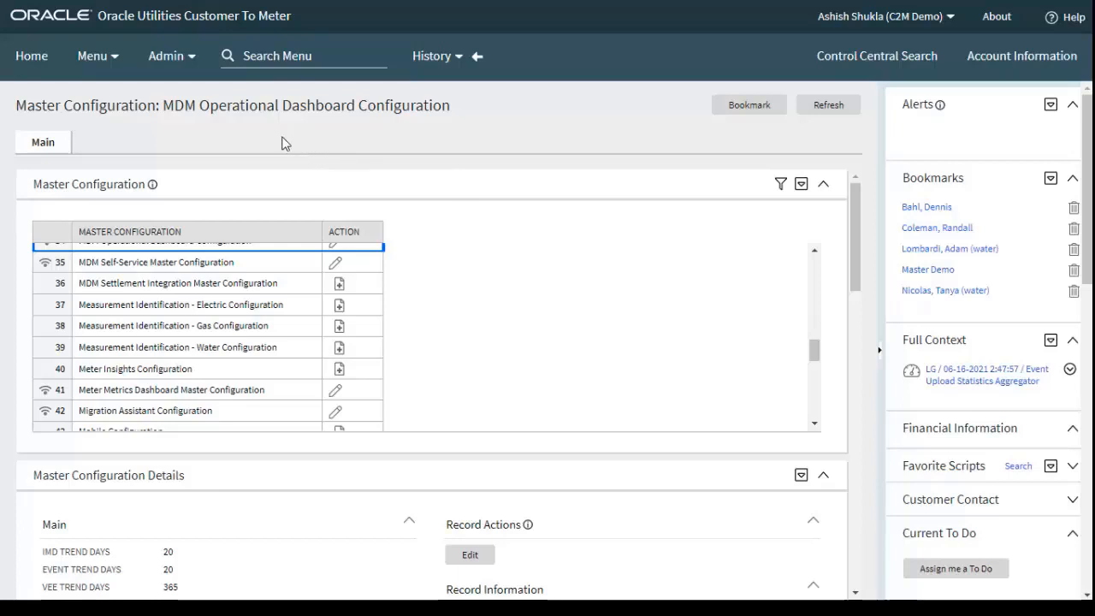
Open the Meter Operational Dashboard and examine the IMD Loading Trend and Device Event Loading Trend charts
click(104, 58)
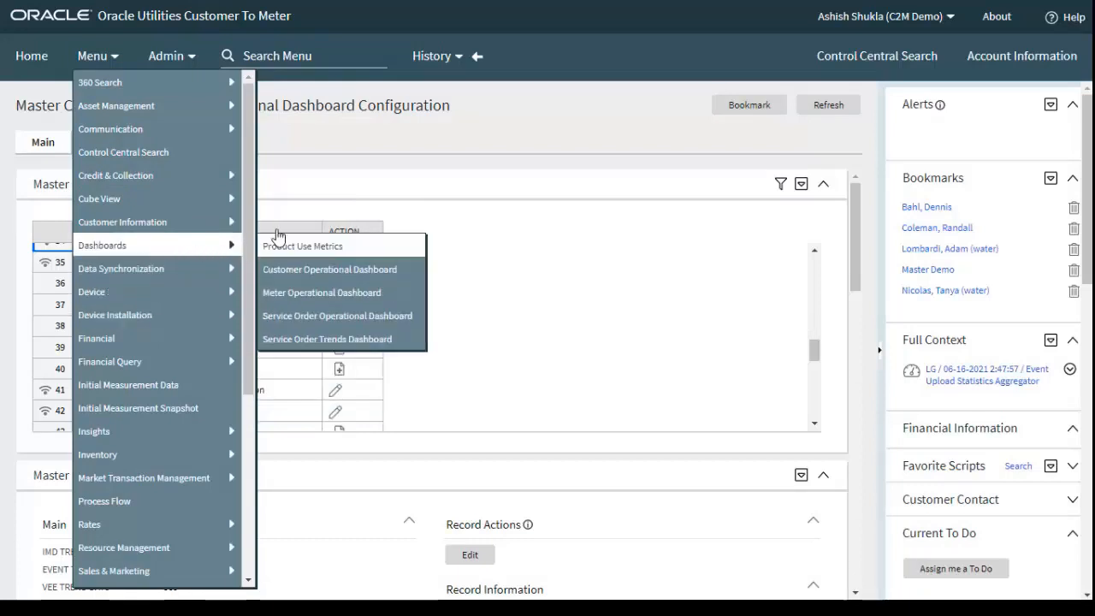
click(313, 292)
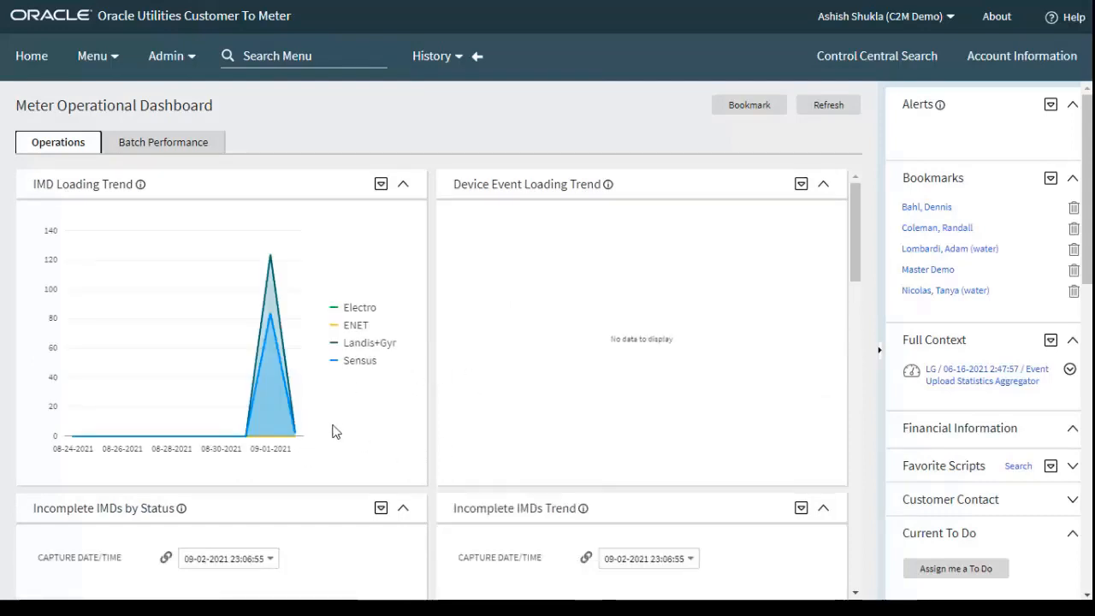
mouse_move(299, 440)
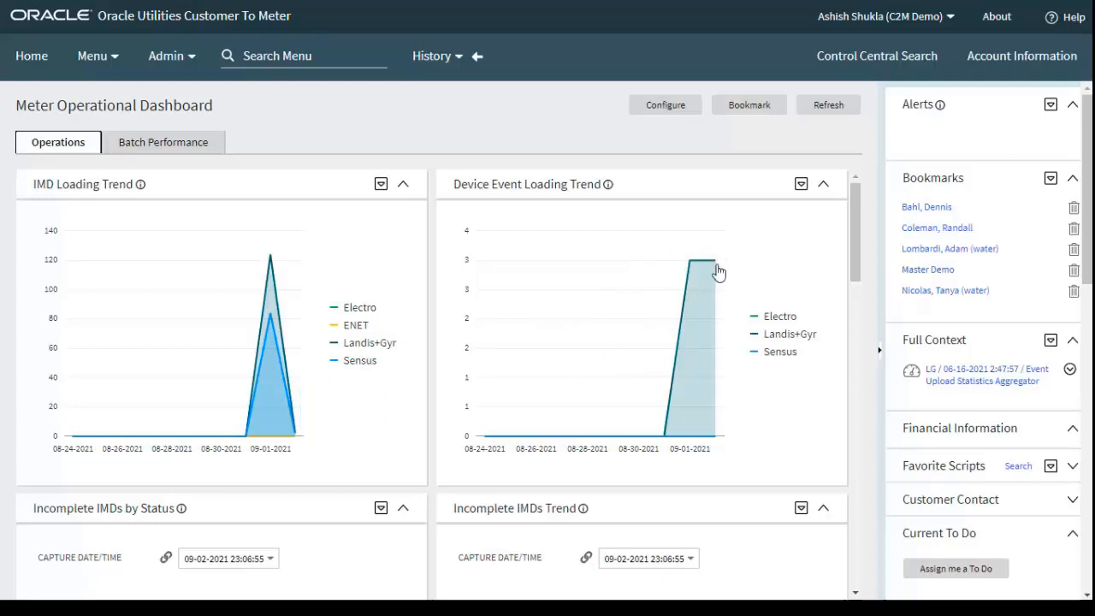
mouse_move(719, 271)
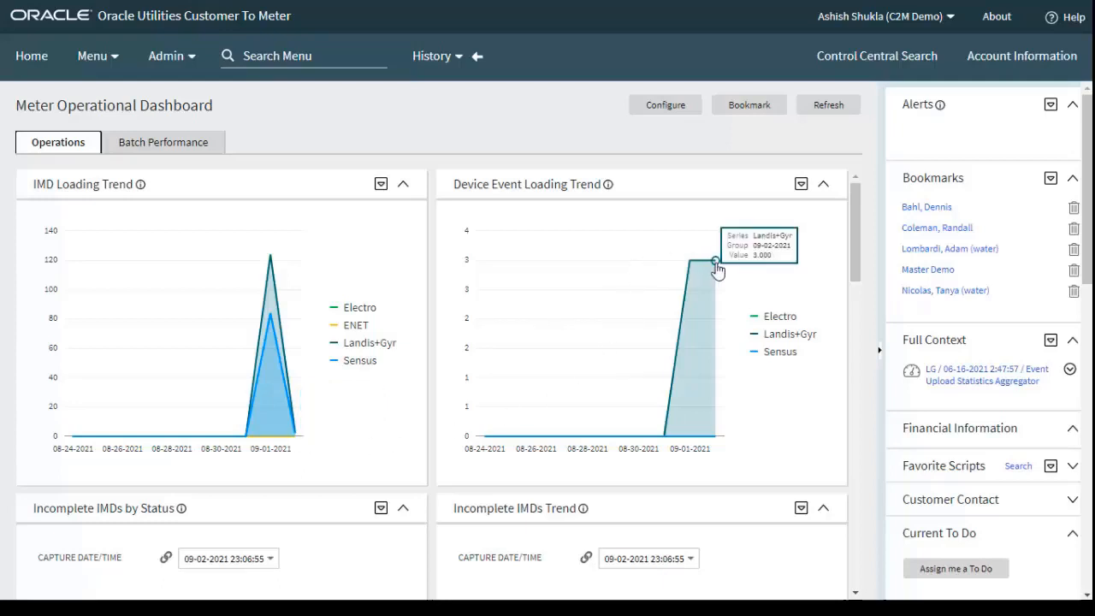
scroll(854, 255, down, 3)
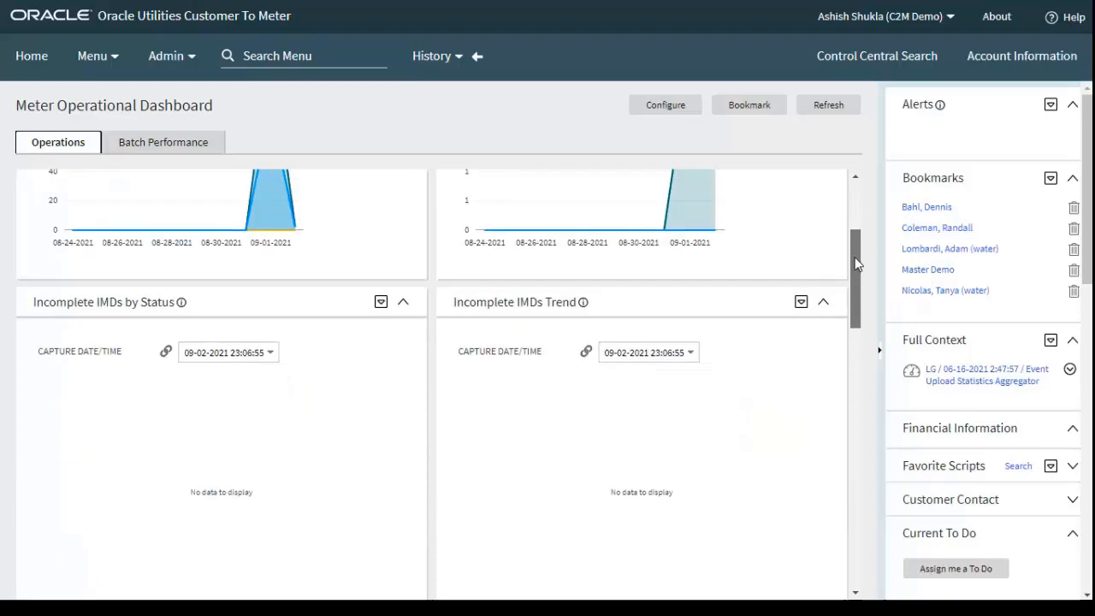
scroll(854, 279, down, 1)
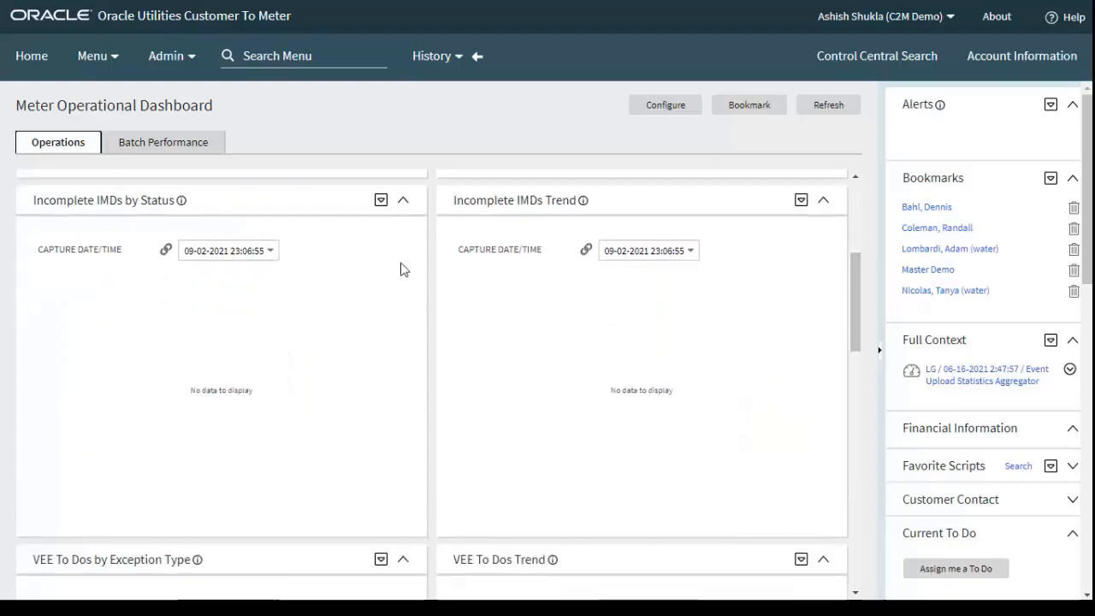
click(274, 253)
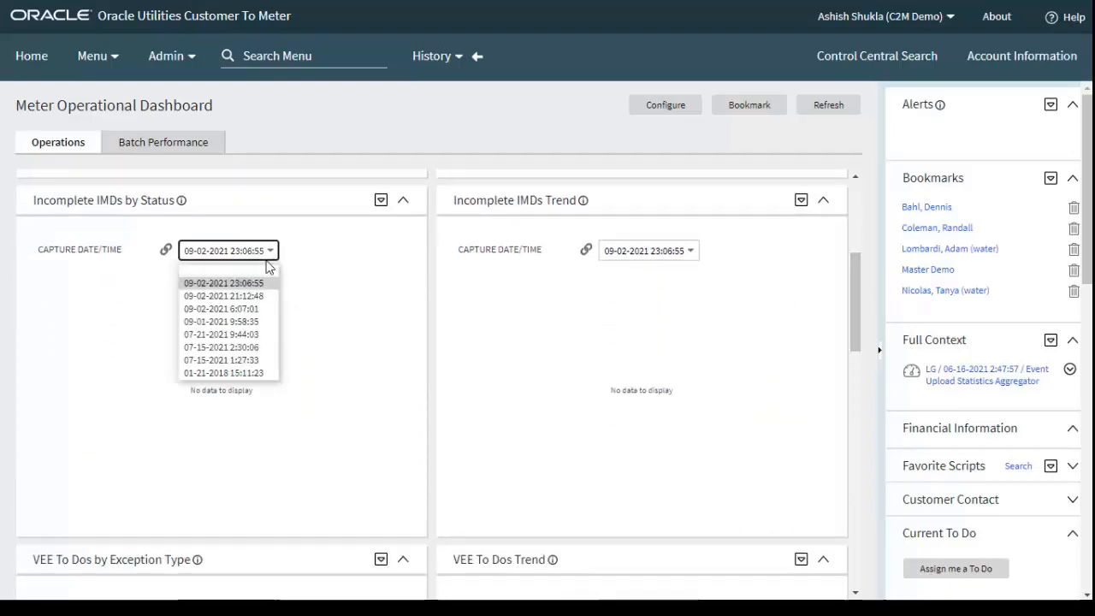
click(246, 373)
click(648, 251)
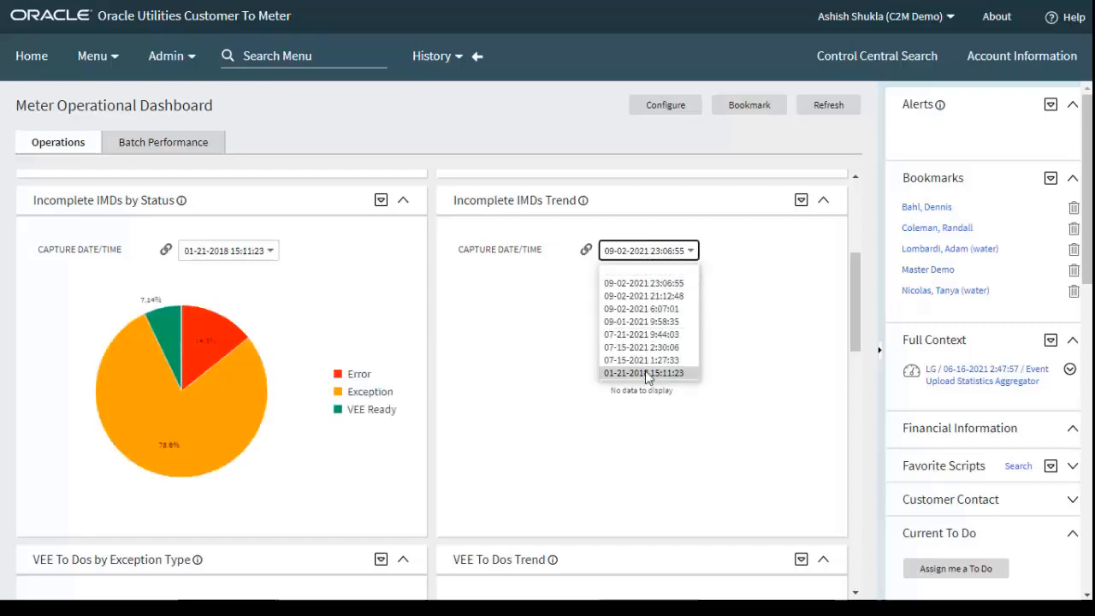
click(646, 373)
scroll(860, 304, down, 5)
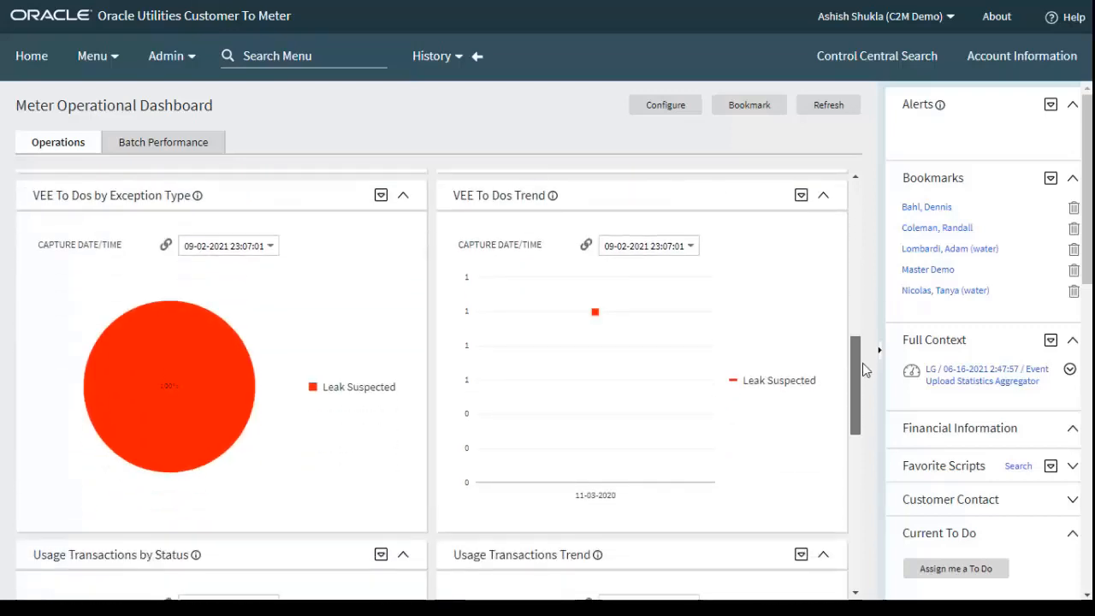
click(268, 257)
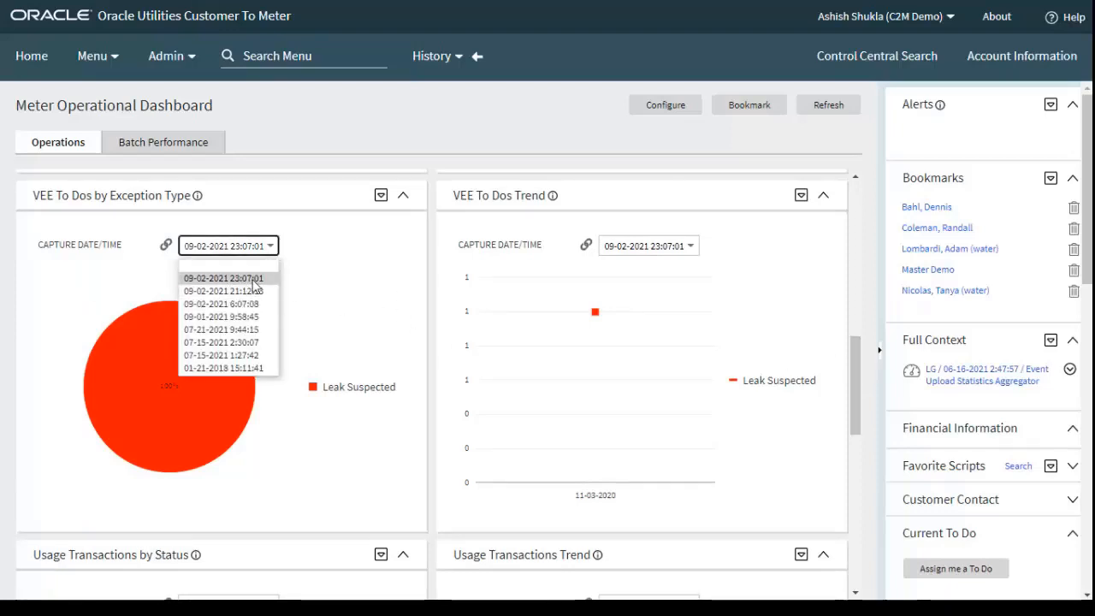
click(227, 367)
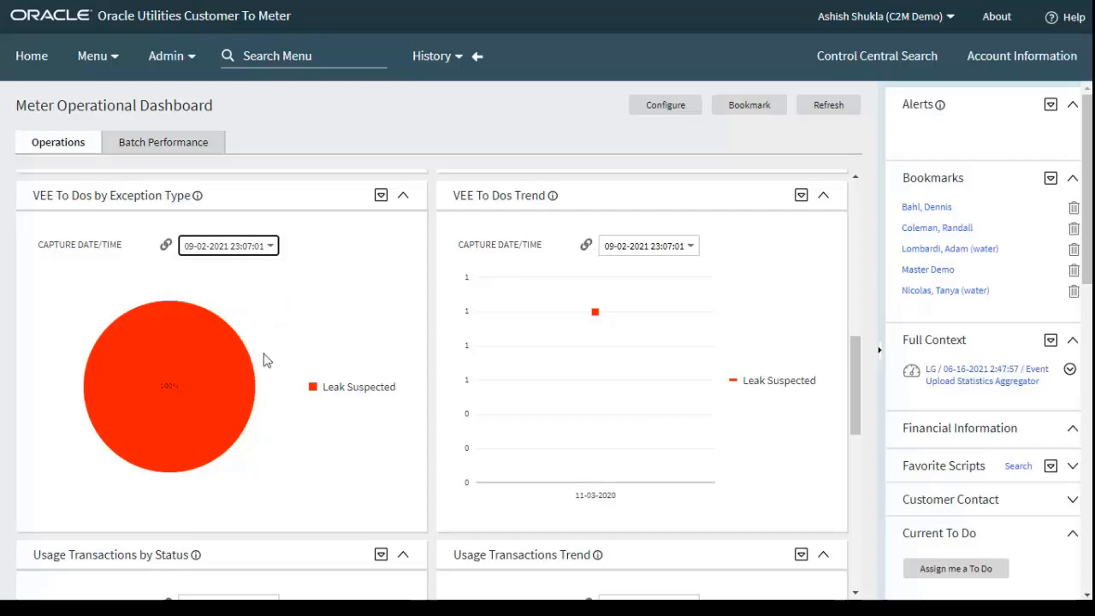
click(648, 246)
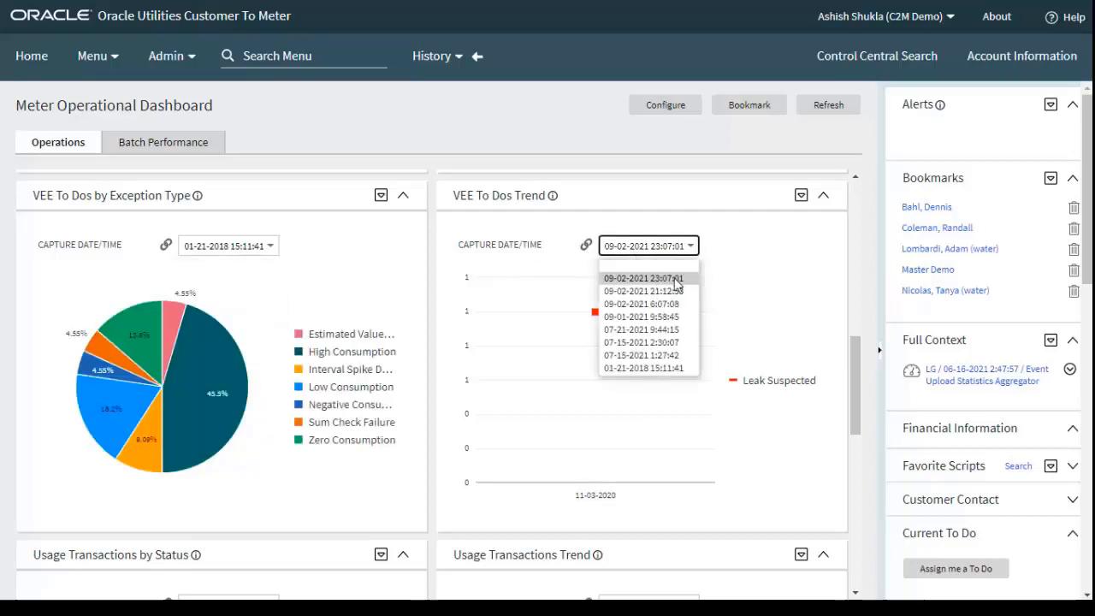
click(672, 370)
Examine the Usage Transactions by Status and Trend charts and the available capture dates, leaving the selected date as is
drag(855, 357, 845, 429)
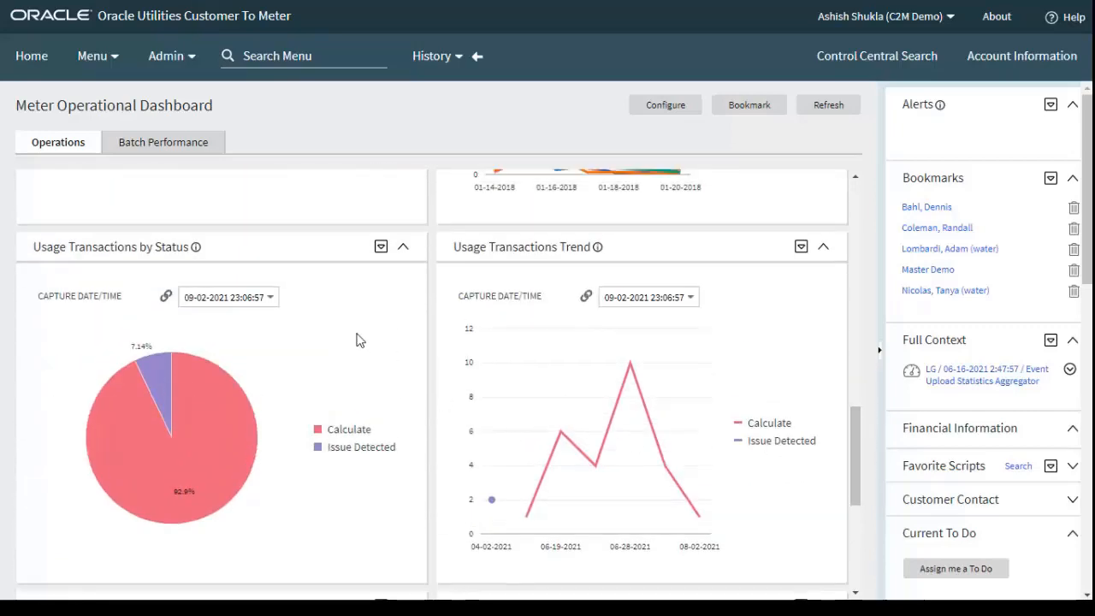
click(269, 298)
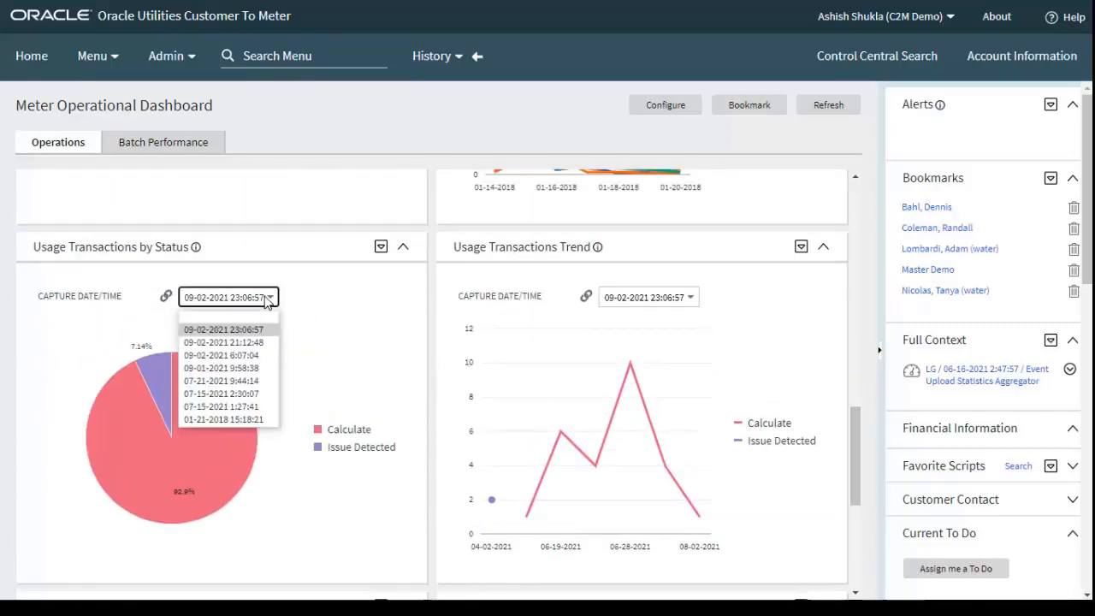
click(268, 300)
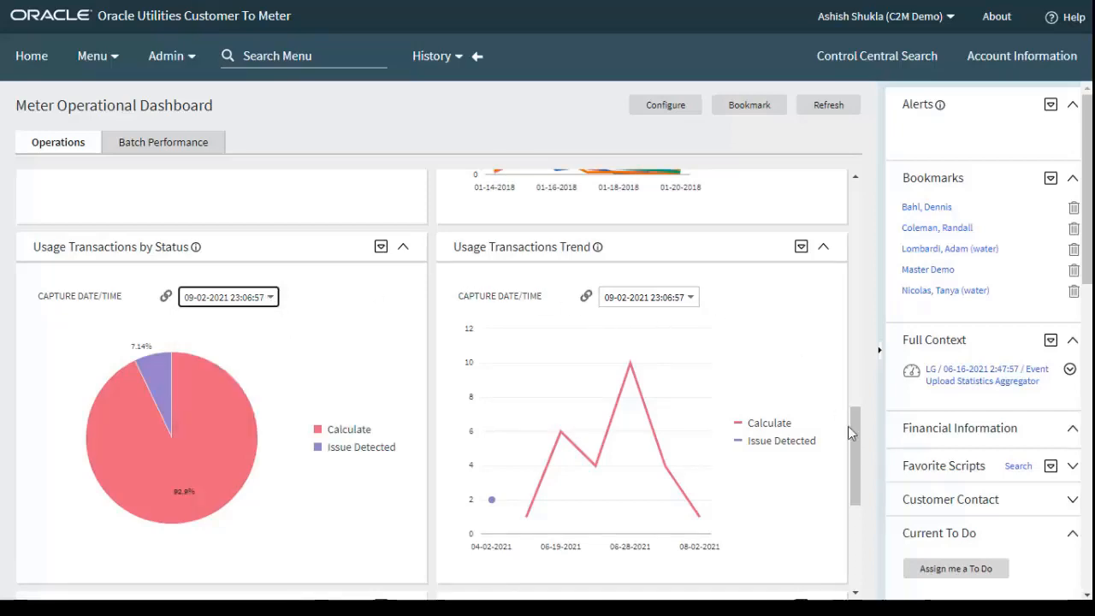
drag(850, 433, 858, 203)
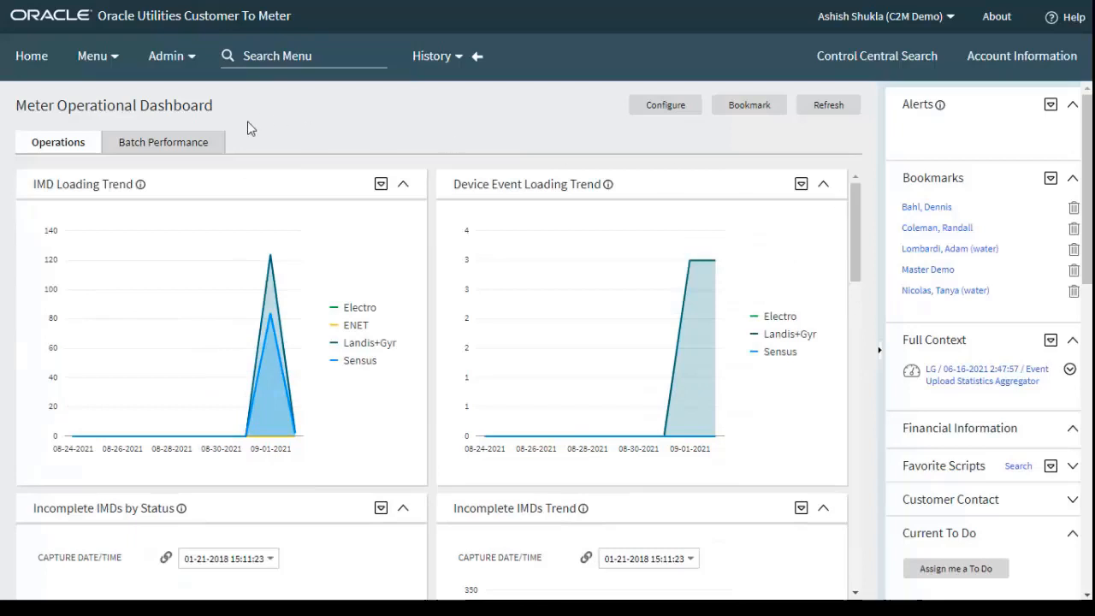
Open the Batch Job Submission search among the tools
click(112, 63)
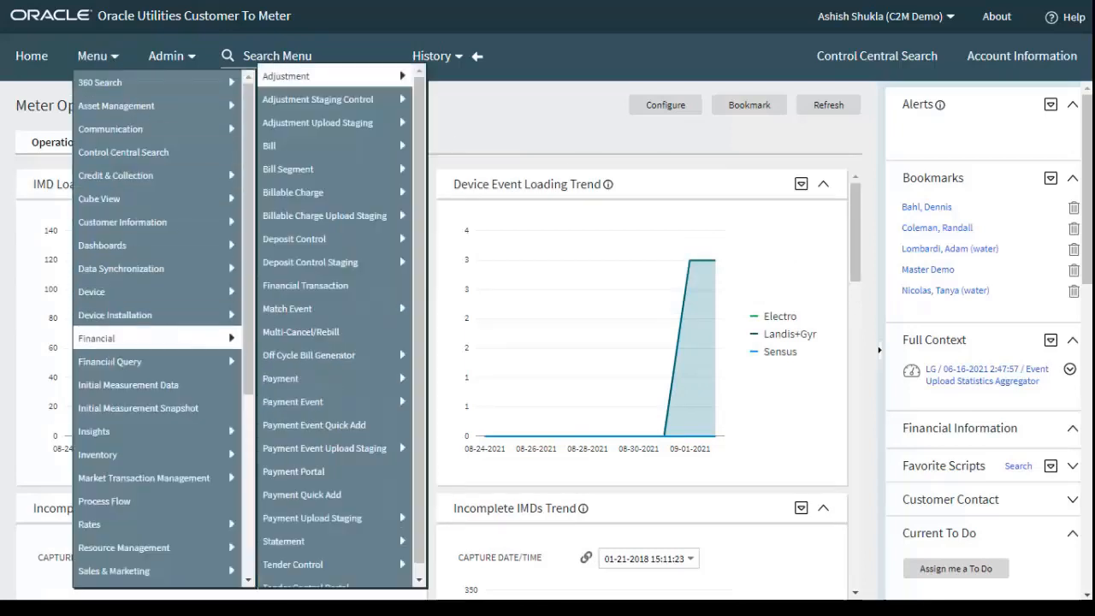
scroll(129, 342, down, 4)
mouse_move(143, 518)
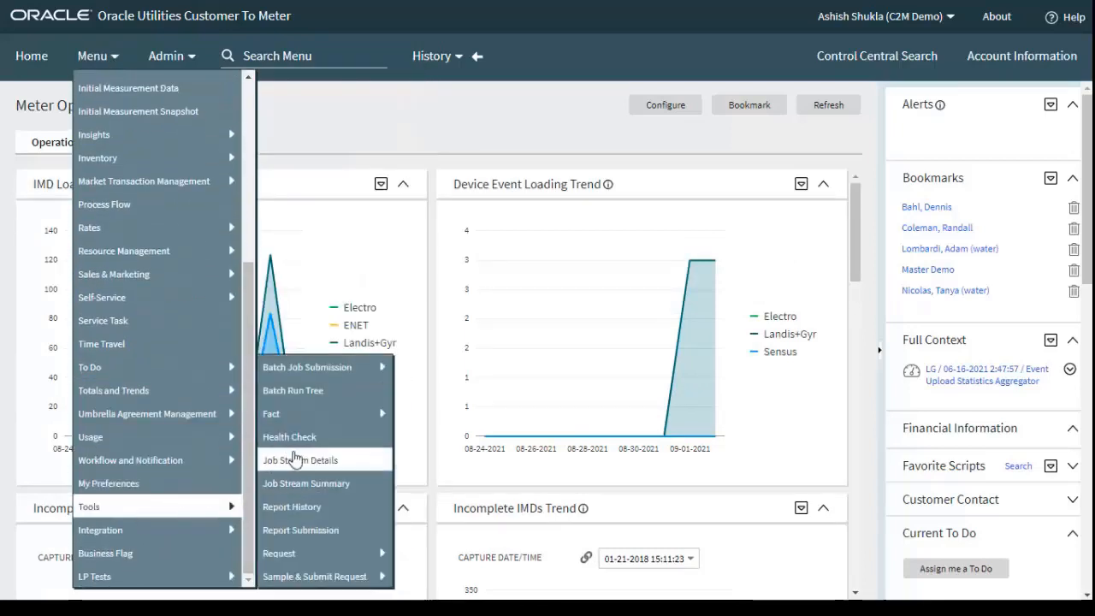
mouse_move(324, 369)
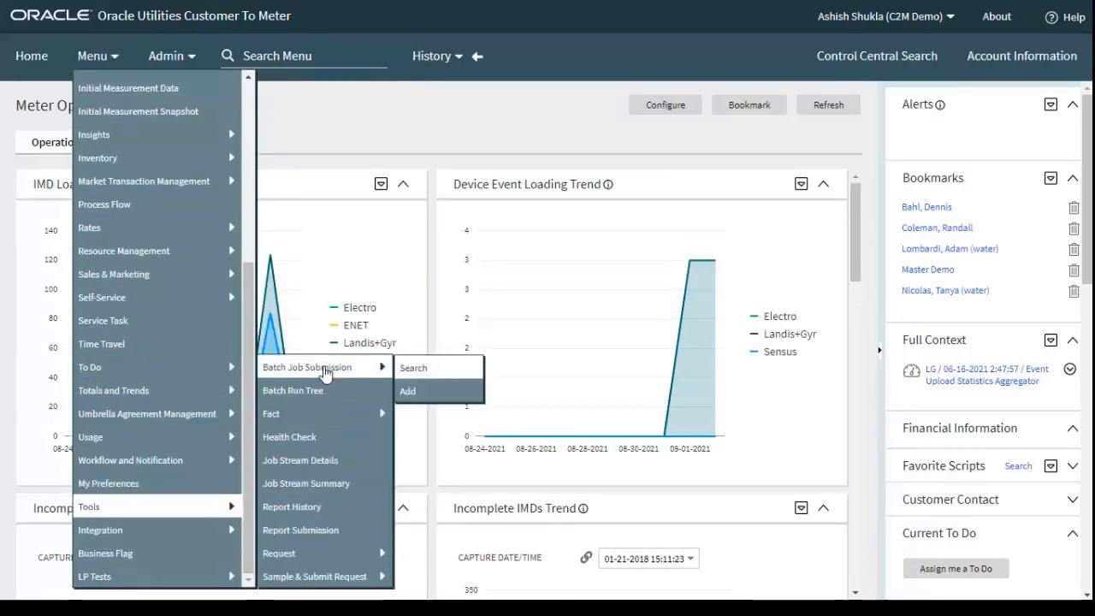
click(423, 370)
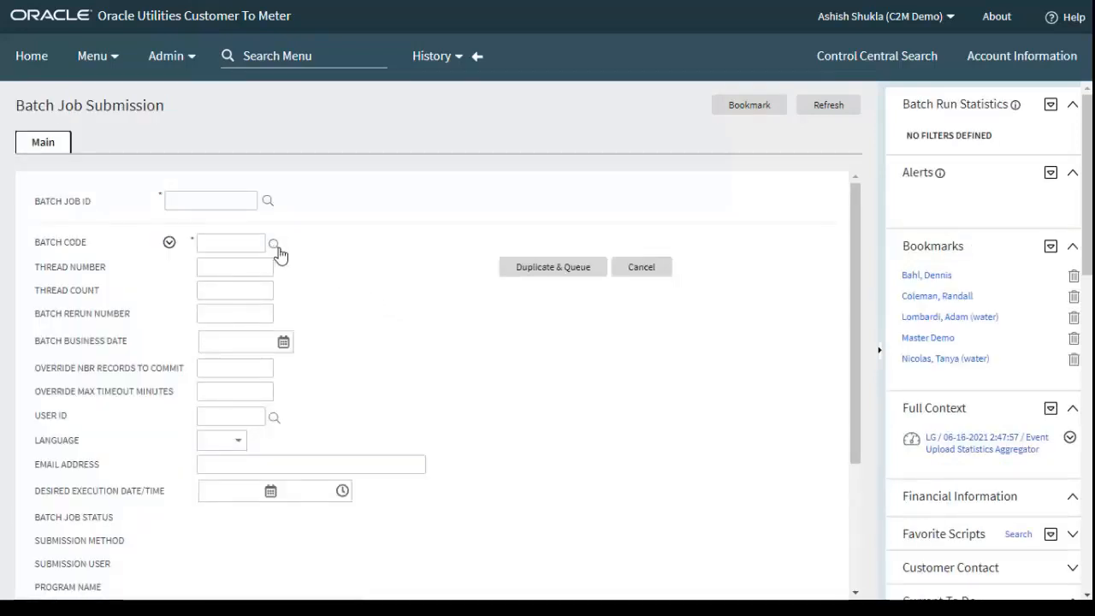
Search batch jobs for batch control D1-PSACC and open the submission started 09-02-2021 6:02:22
click(272, 243)
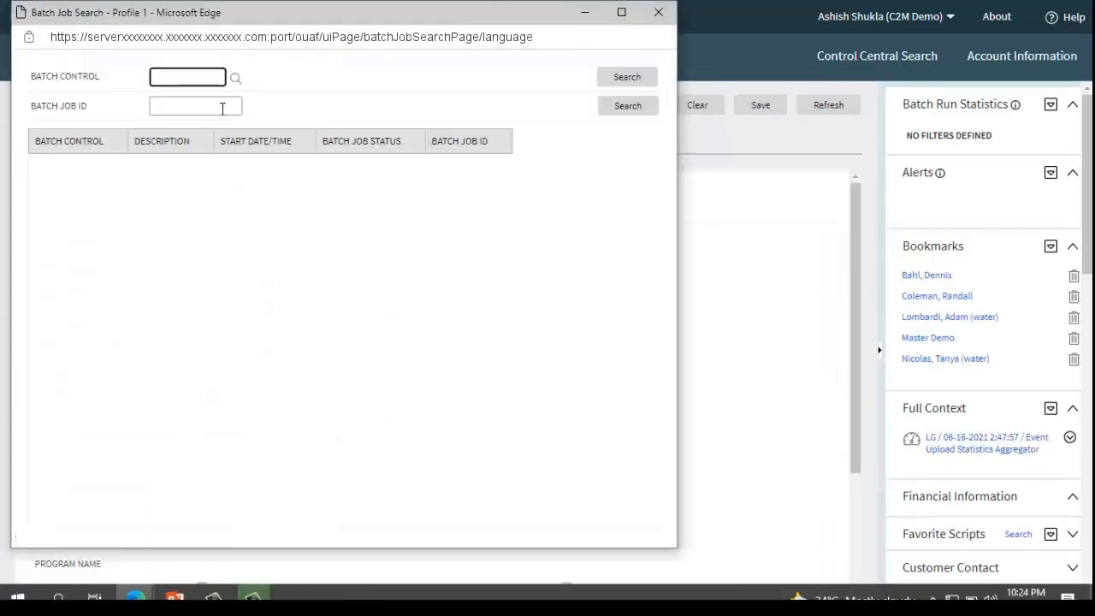
text(D1-)
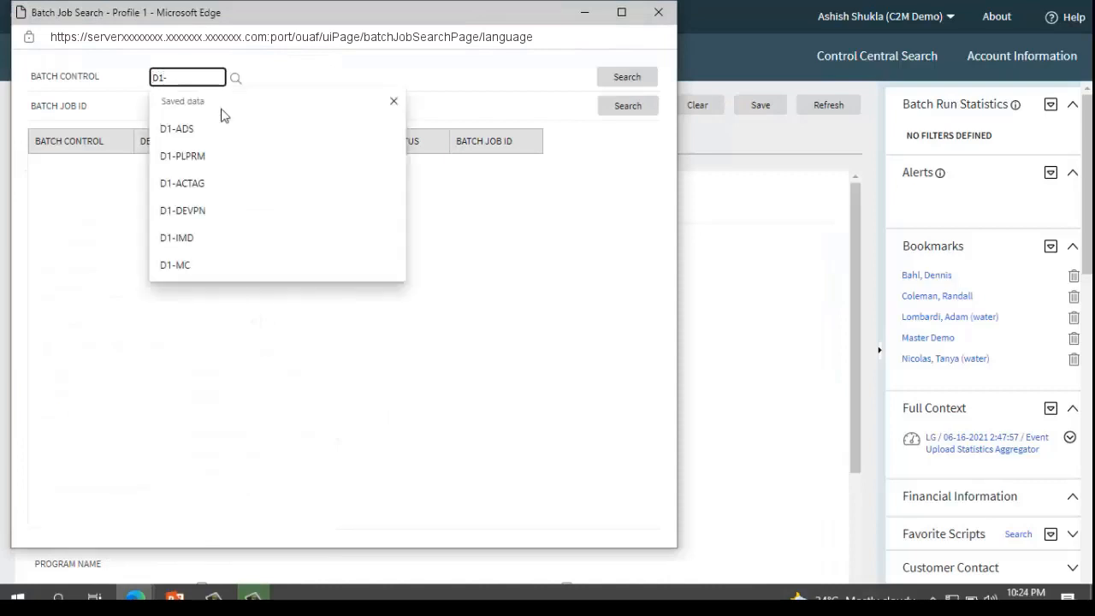
text(PSACC)
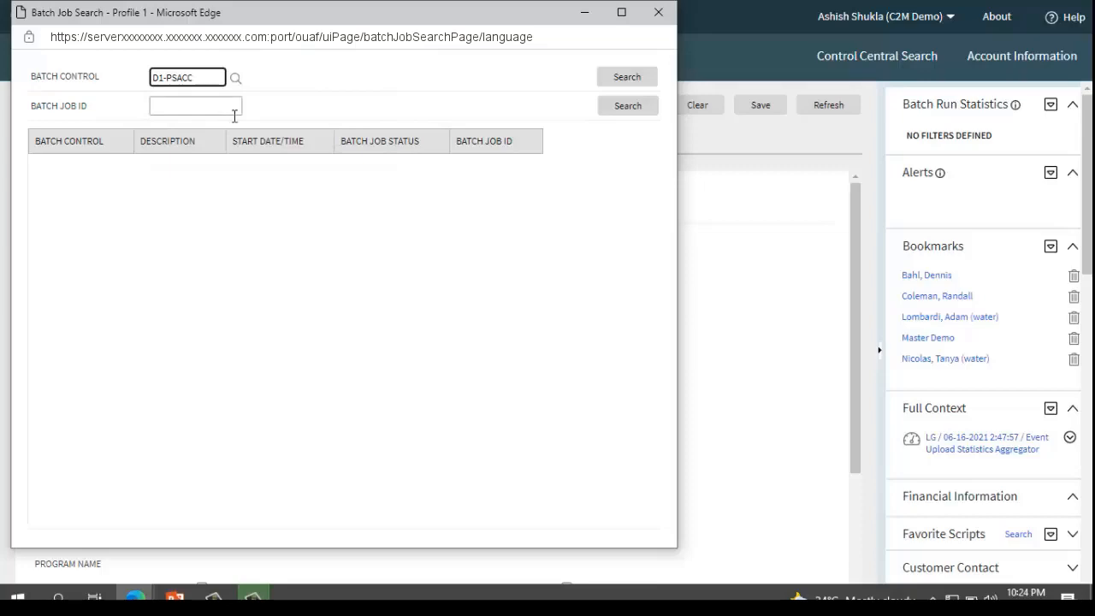
click(610, 79)
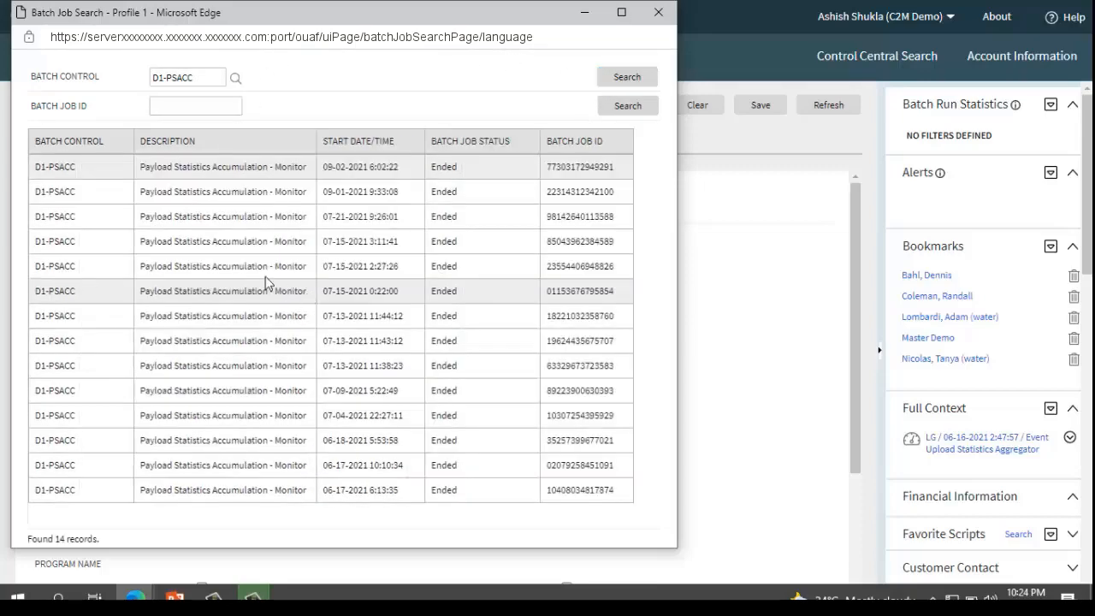
click(259, 175)
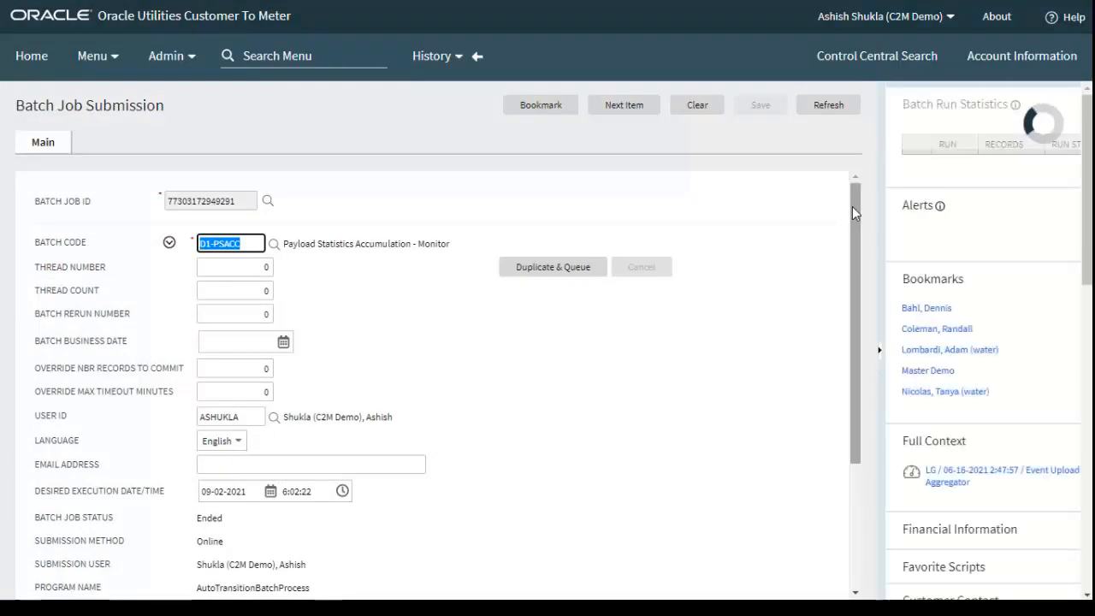
Duplicate and queue the D1-PSACC Payload Statistics Accumulation job, then refresh until it ends and check its status and parameters
mouse_move(852, 206)
mouse_down()
mouse_move(855, 358)
mouse_move(850, 195)
mouse_up()
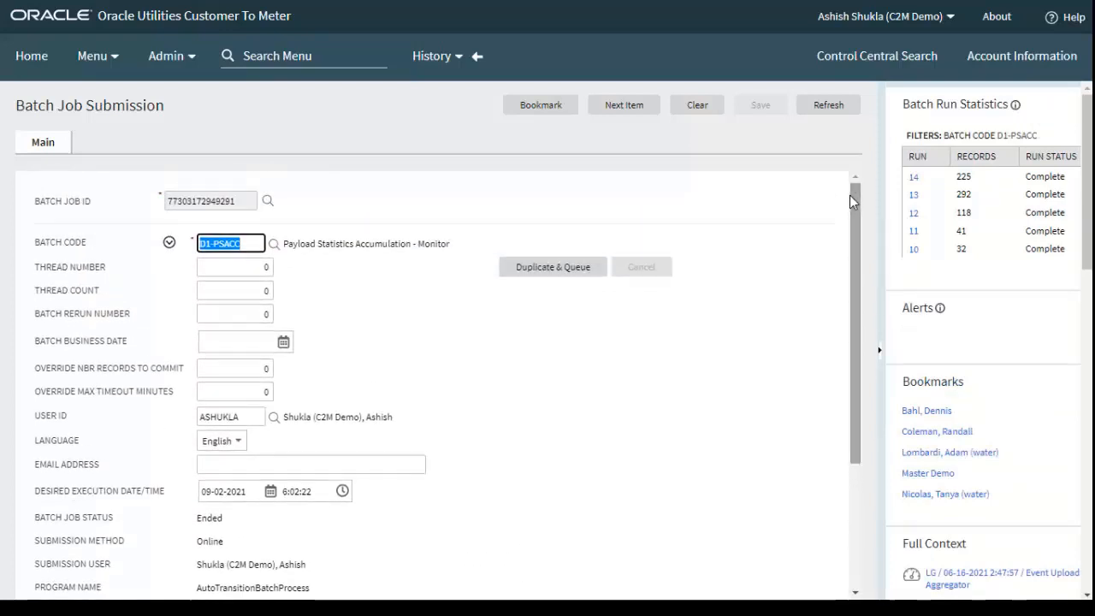
click(571, 268)
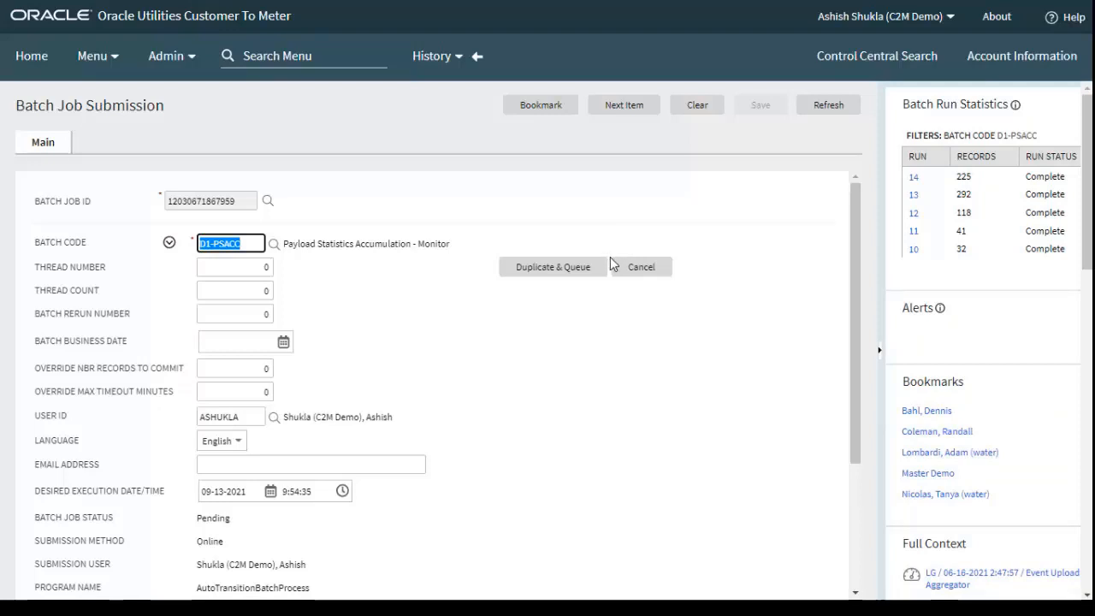
click(825, 109)
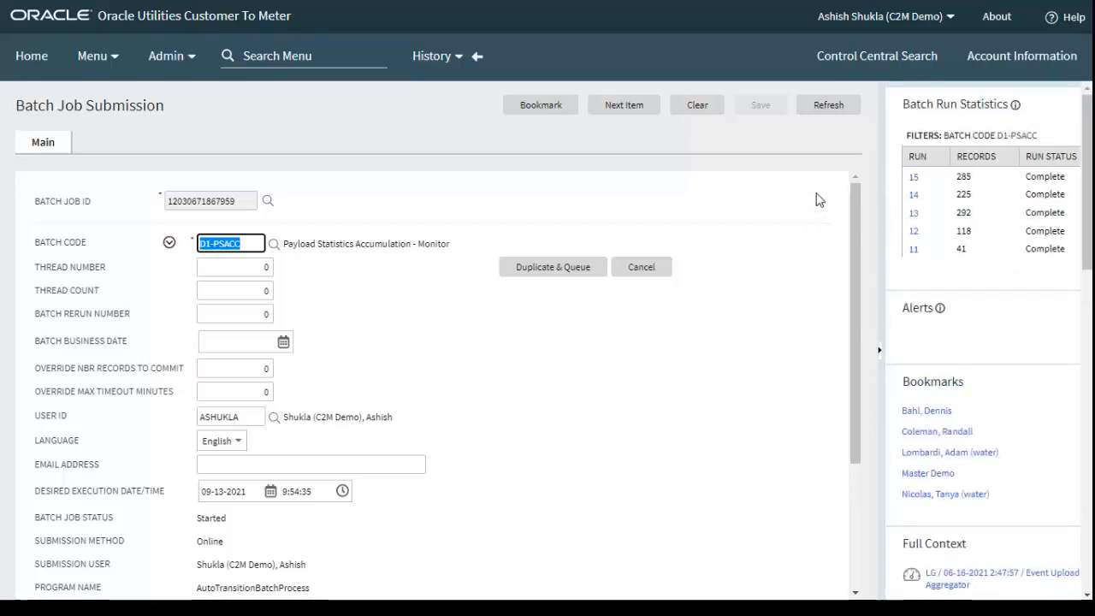
click(828, 104)
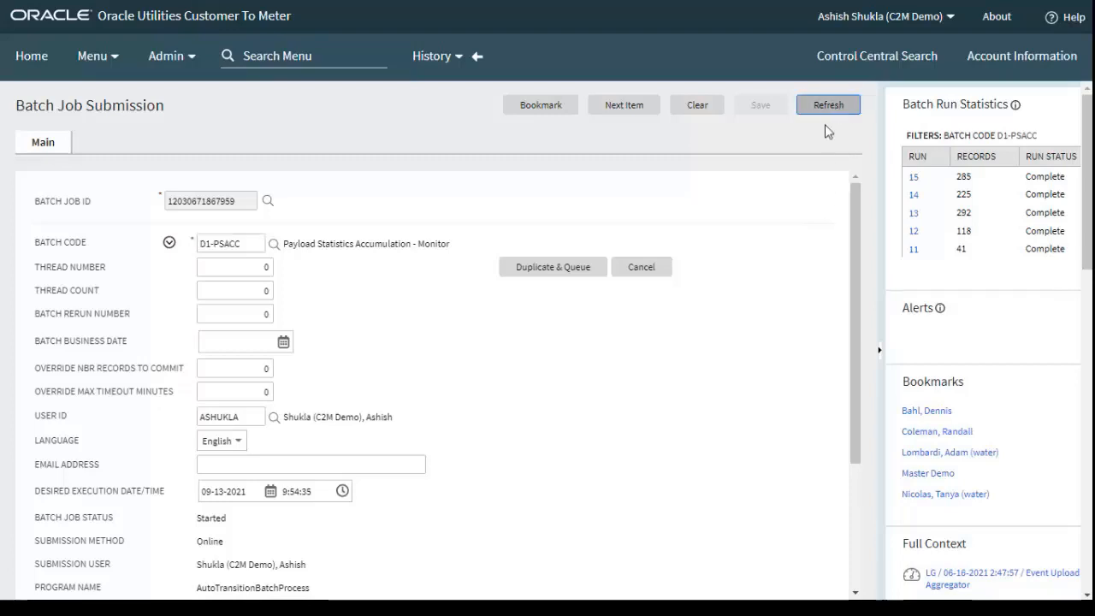
scroll(777, 279, down, 2)
scroll(792, 256, up, 1)
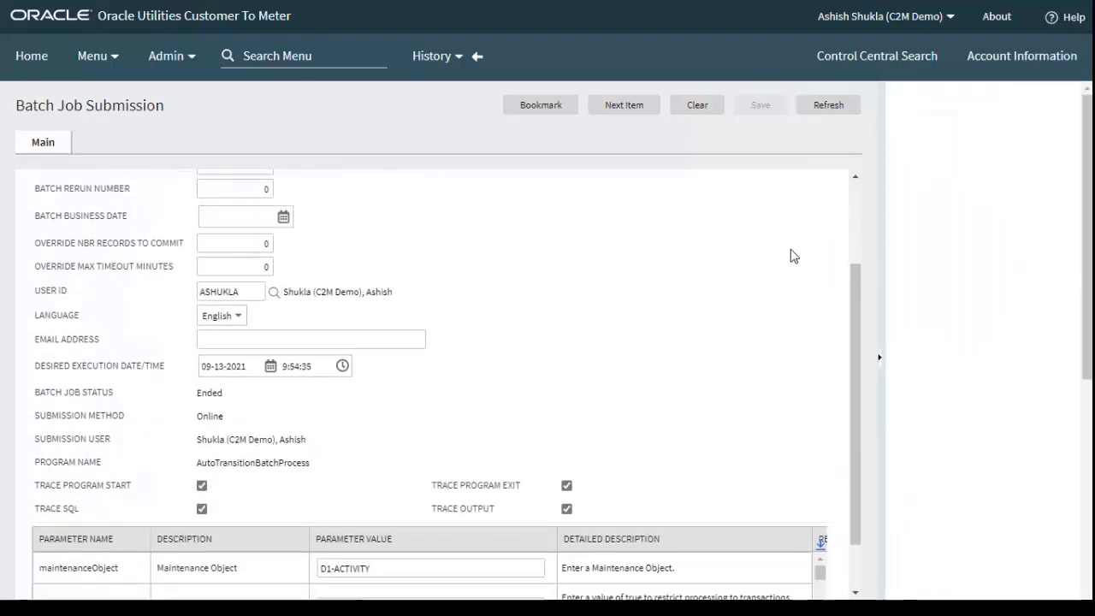
scroll(791, 256, up, 1)
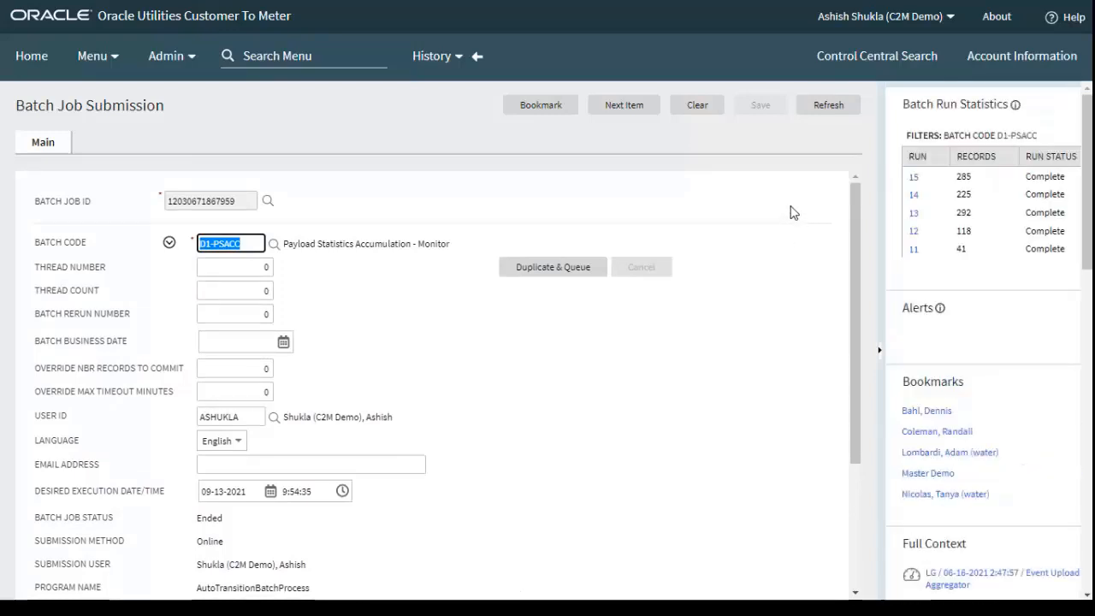
click(833, 107)
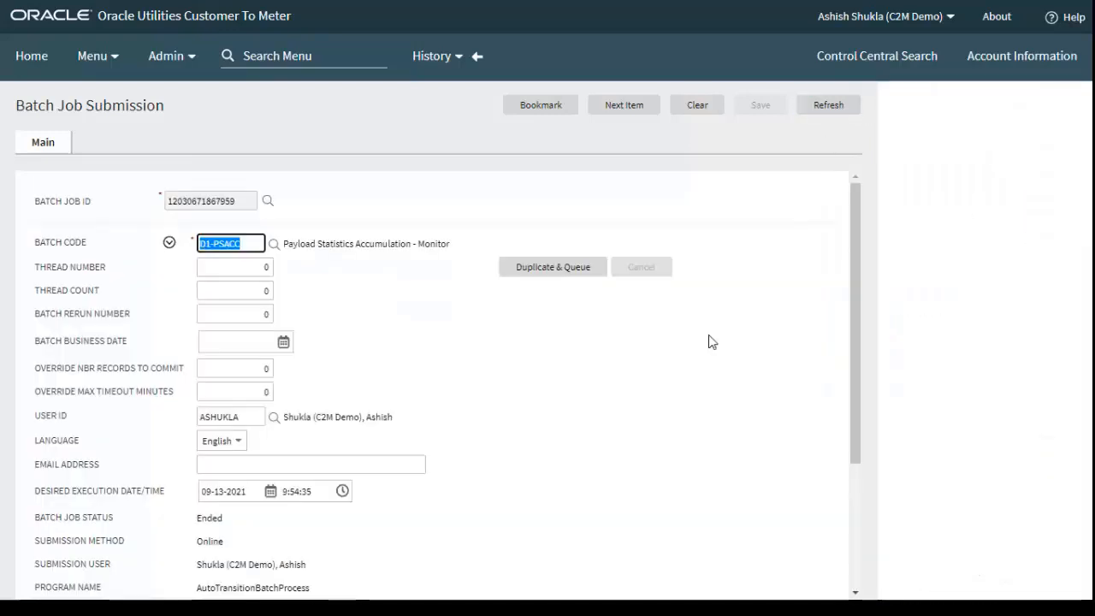
Search batch job submissions for batch control D1-MC and open the submission dated 09-02-2021 6:04:47
click(121, 68)
scroll(154, 445, down, 2)
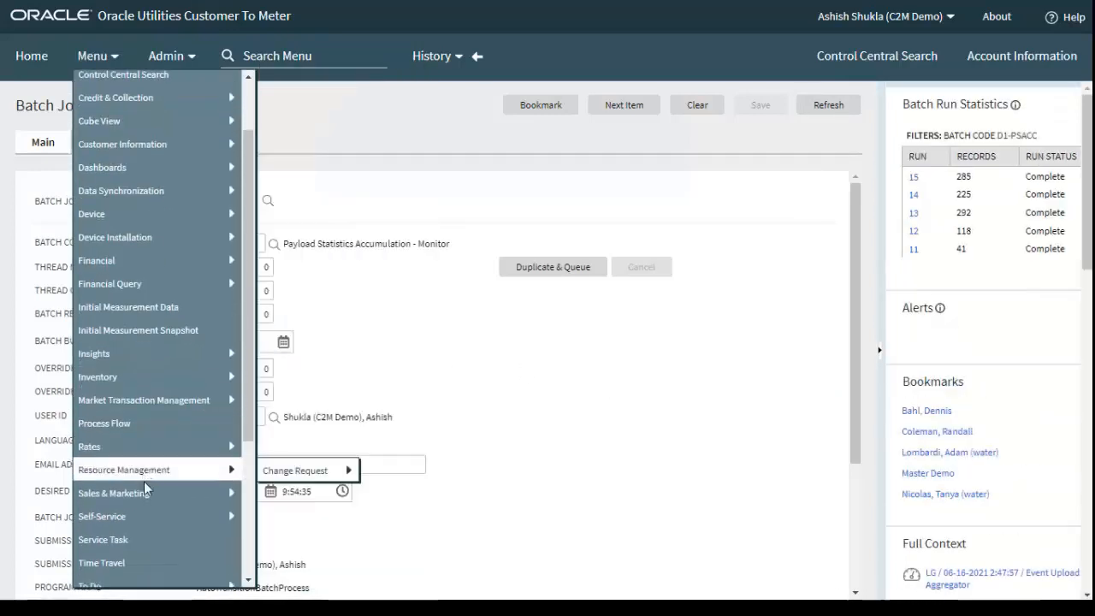
scroll(142, 556, down, 3)
mouse_move(141, 507)
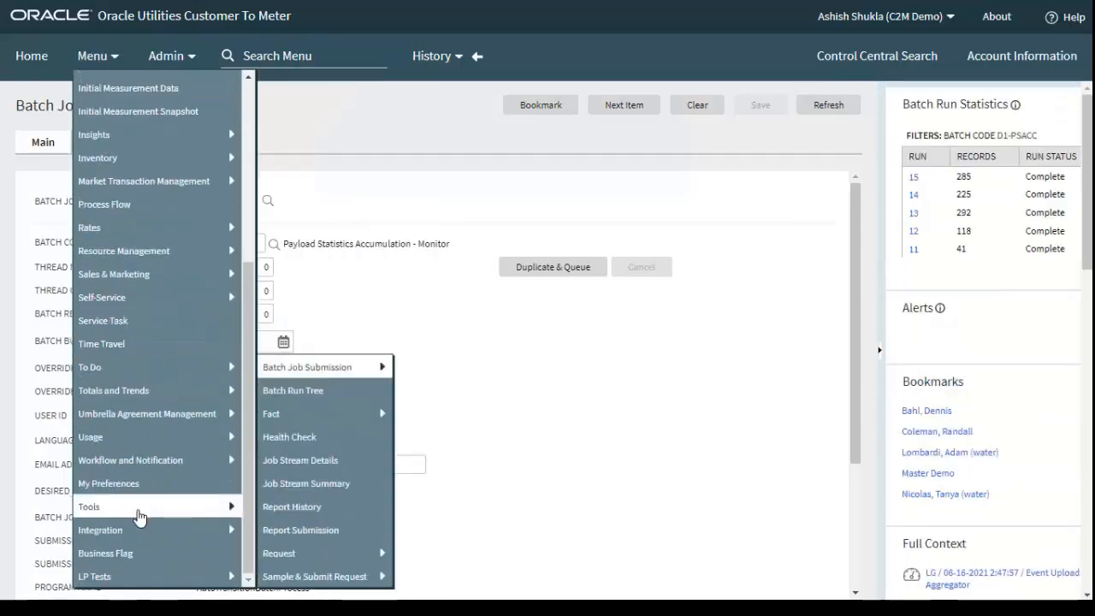
mouse_move(330, 368)
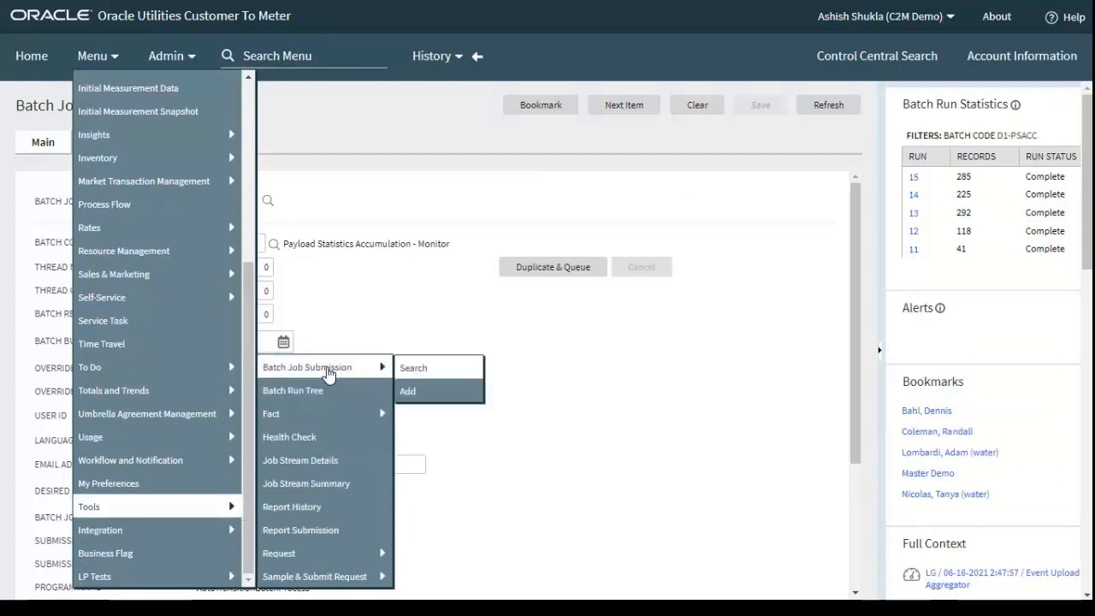
click(419, 370)
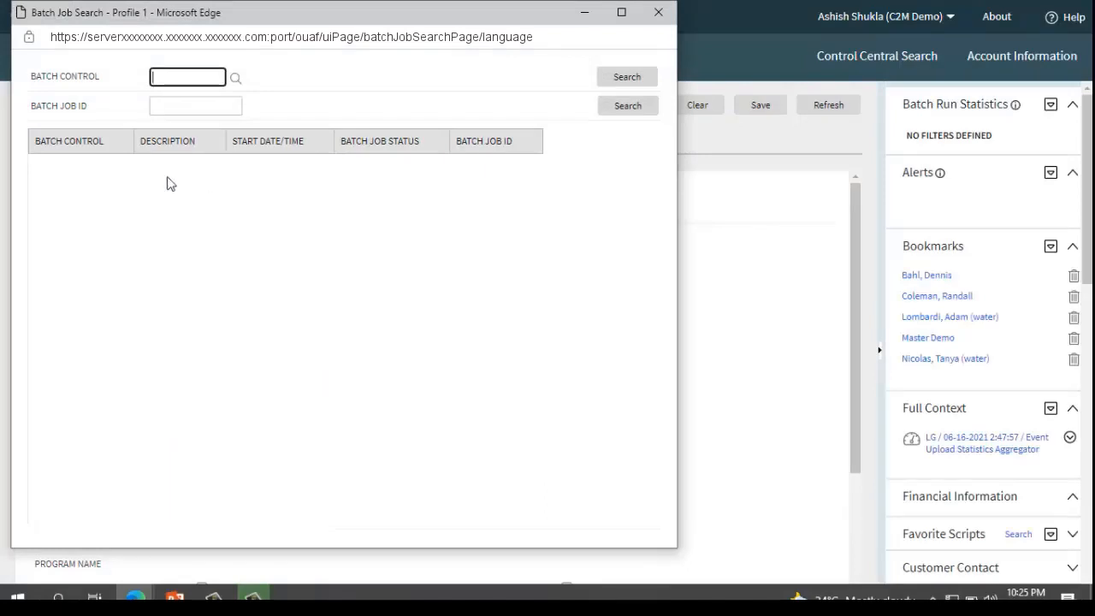
text(D1)
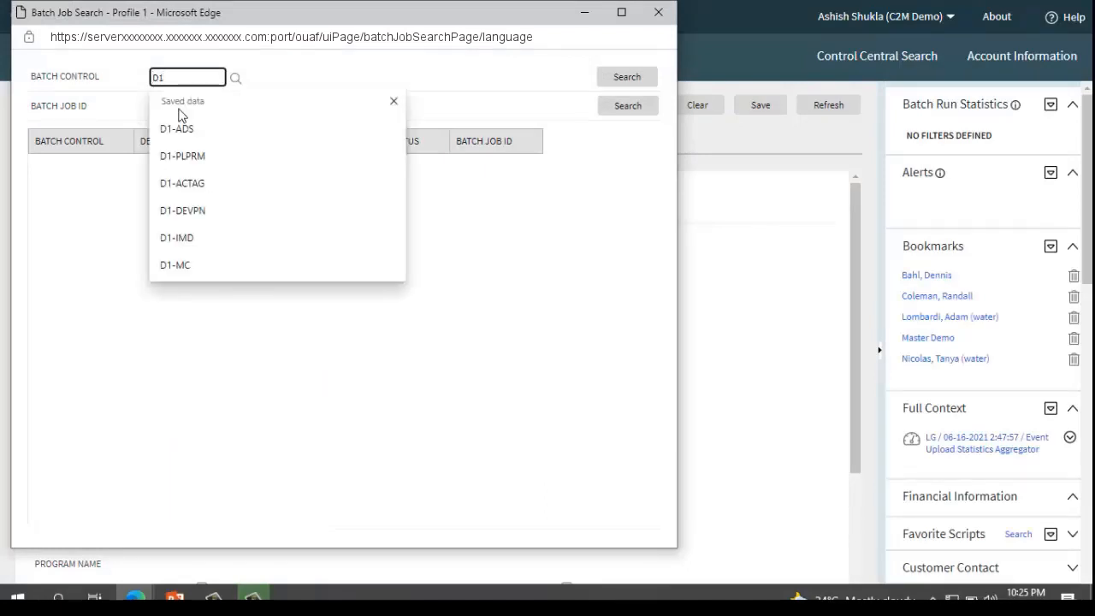
text(-MC)
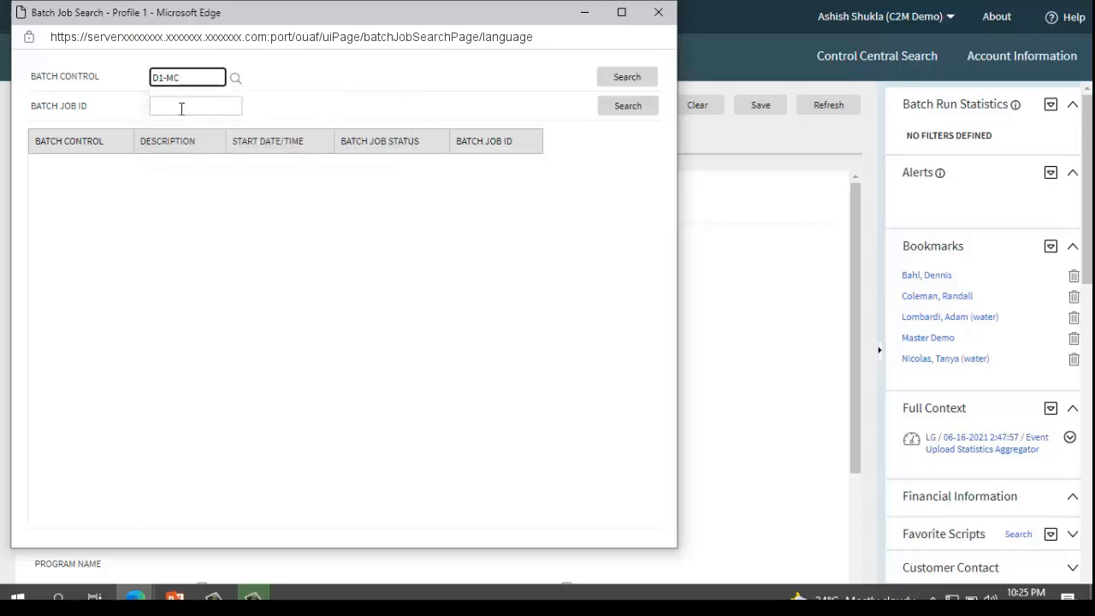
click(609, 78)
click(598, 84)
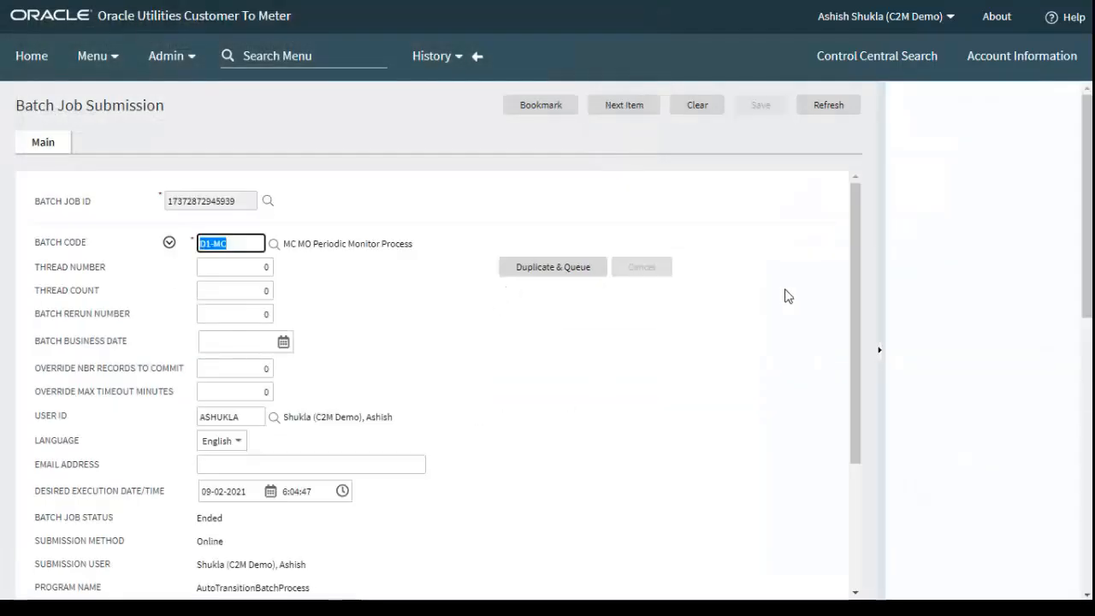
Review the D1-MC job's parameters, duplicate and queue it, and refresh its status until it ends
scroll(861, 232, down, 3)
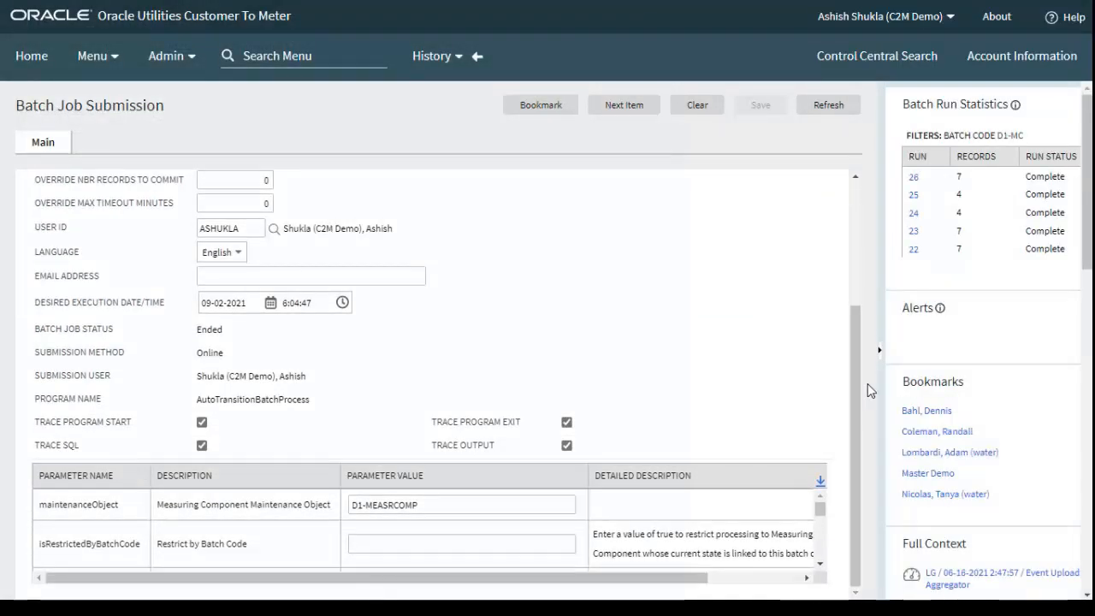
scroll(855, 368, up, 3)
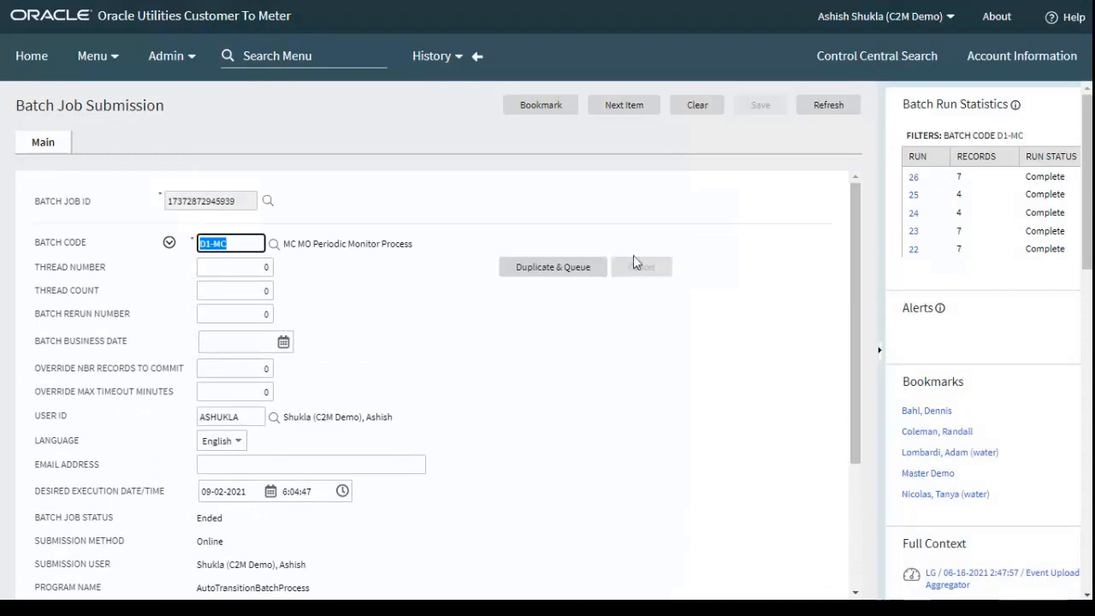
click(553, 272)
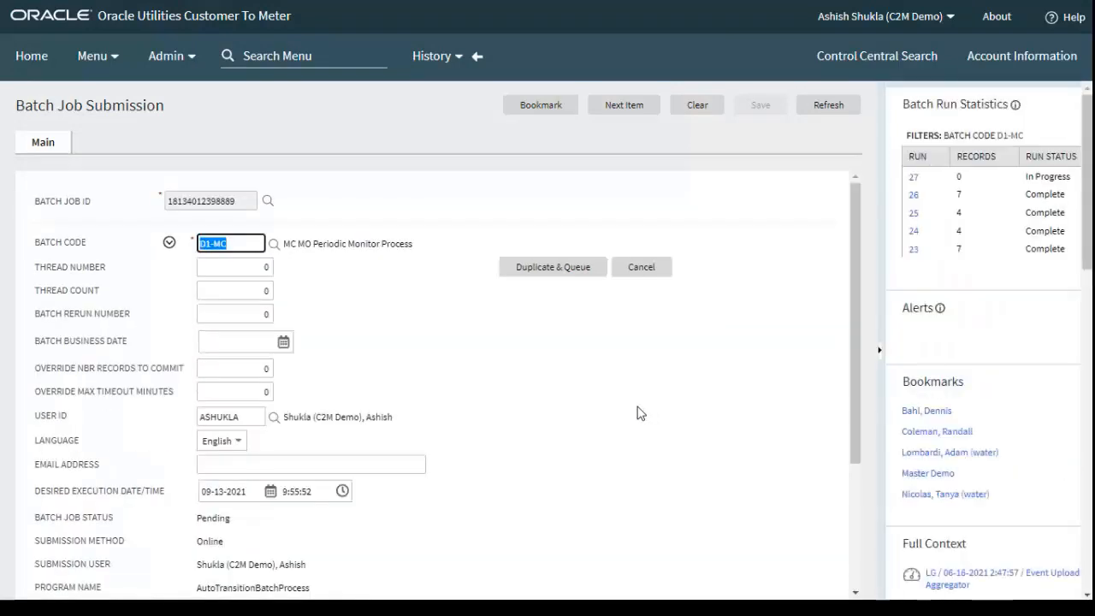
click(826, 106)
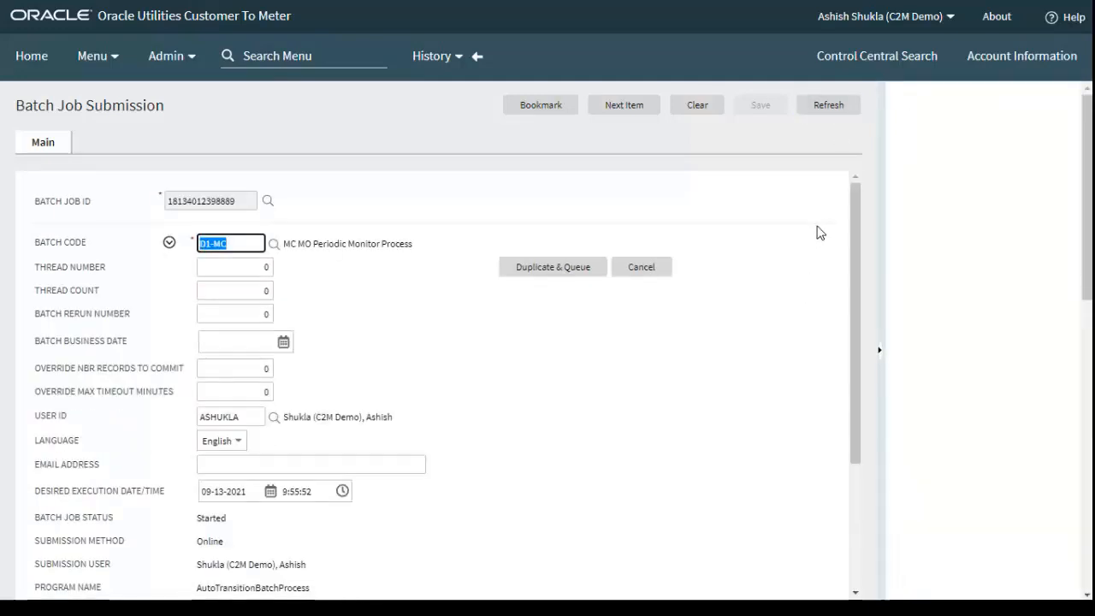
click(826, 106)
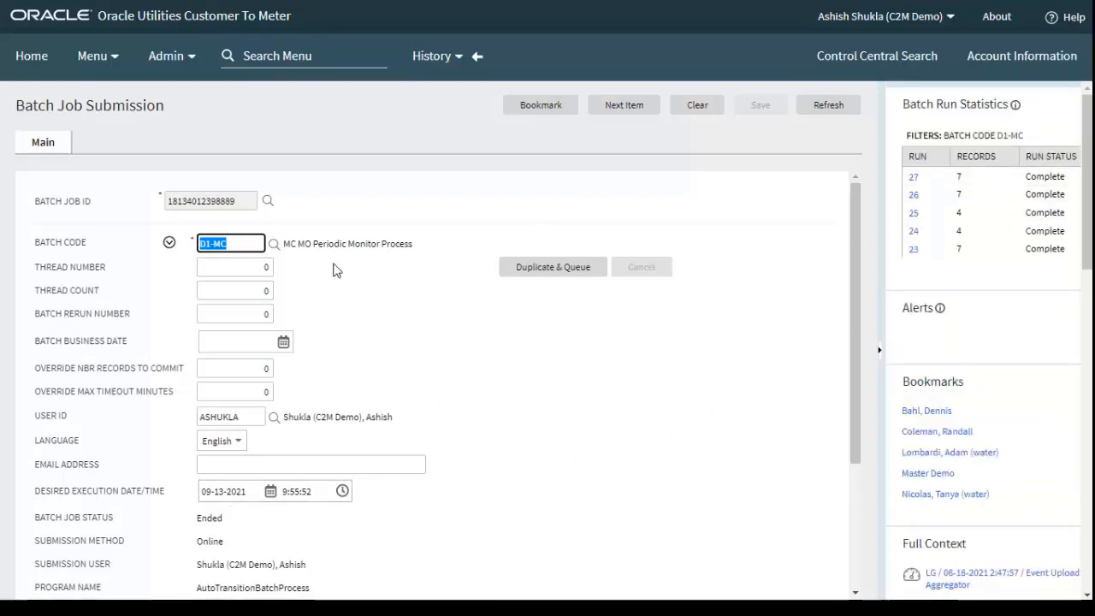
click(91, 56)
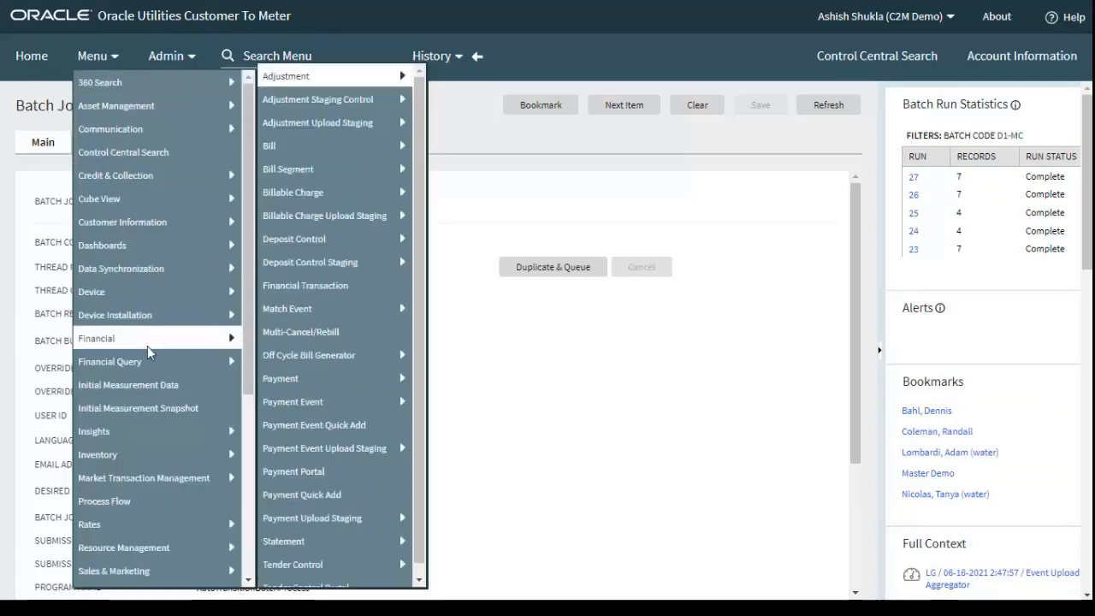
scroll(154, 367, down, 3)
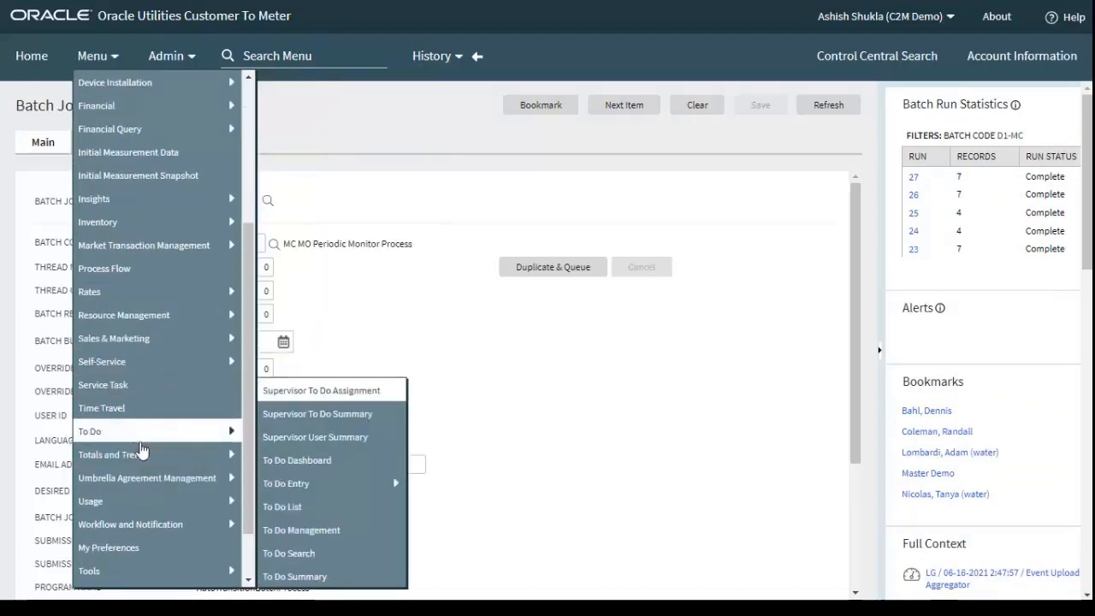
mouse_move(144, 532)
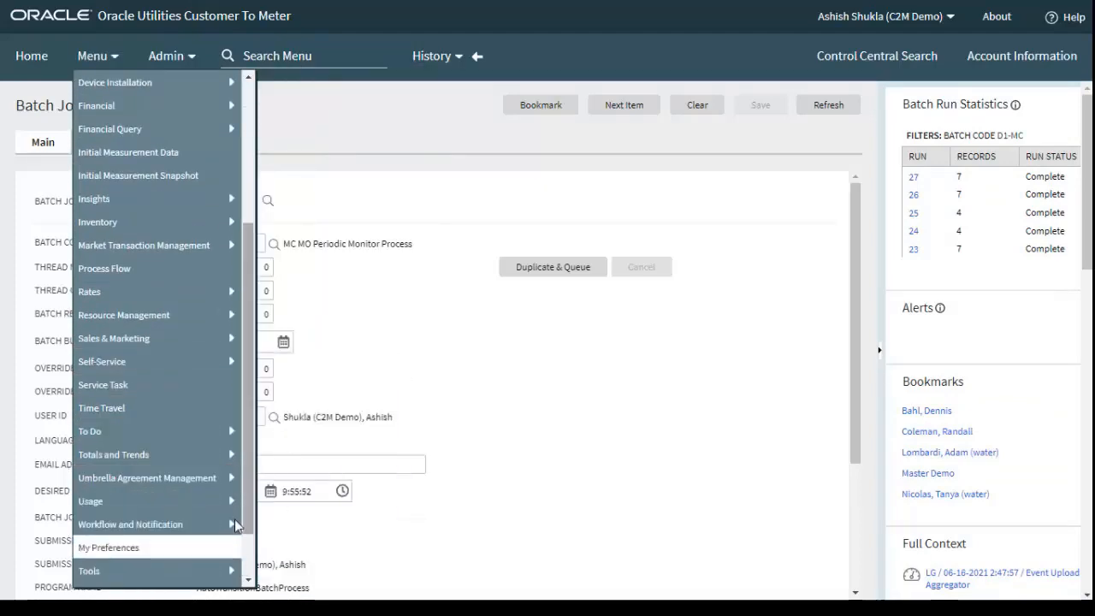
mouse_move(205, 575)
mouse_move(342, 368)
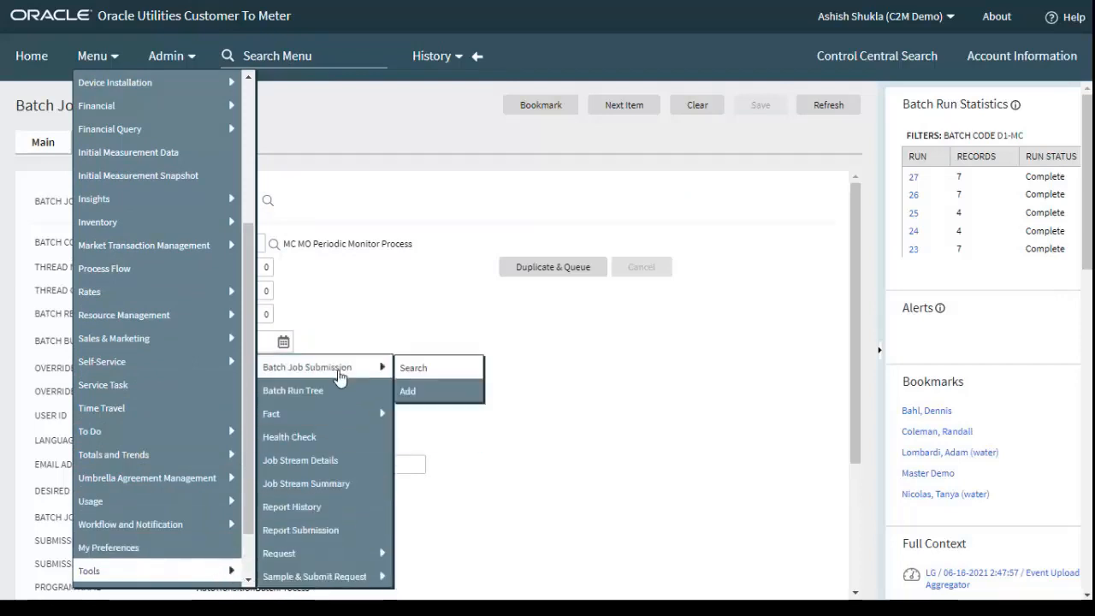
click(401, 367)
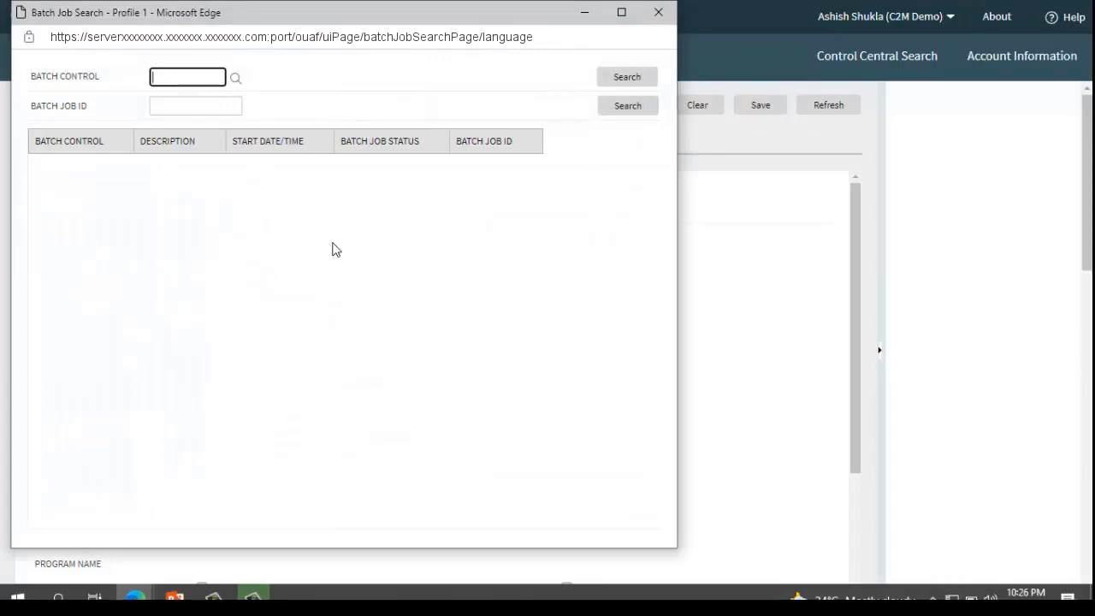
text(F1-ST)
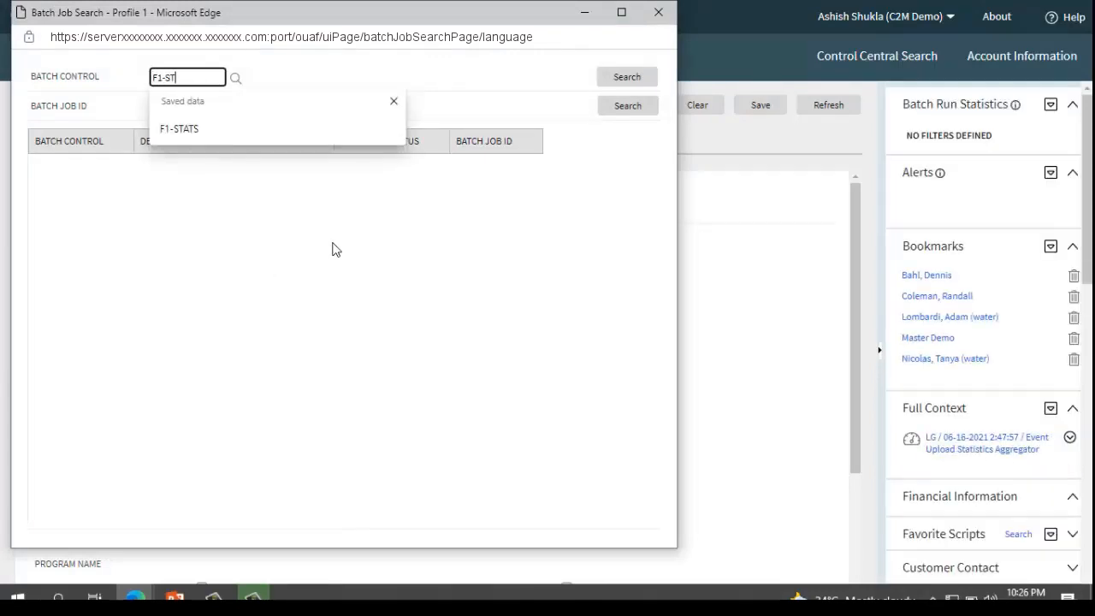
text(ATS)
click(637, 77)
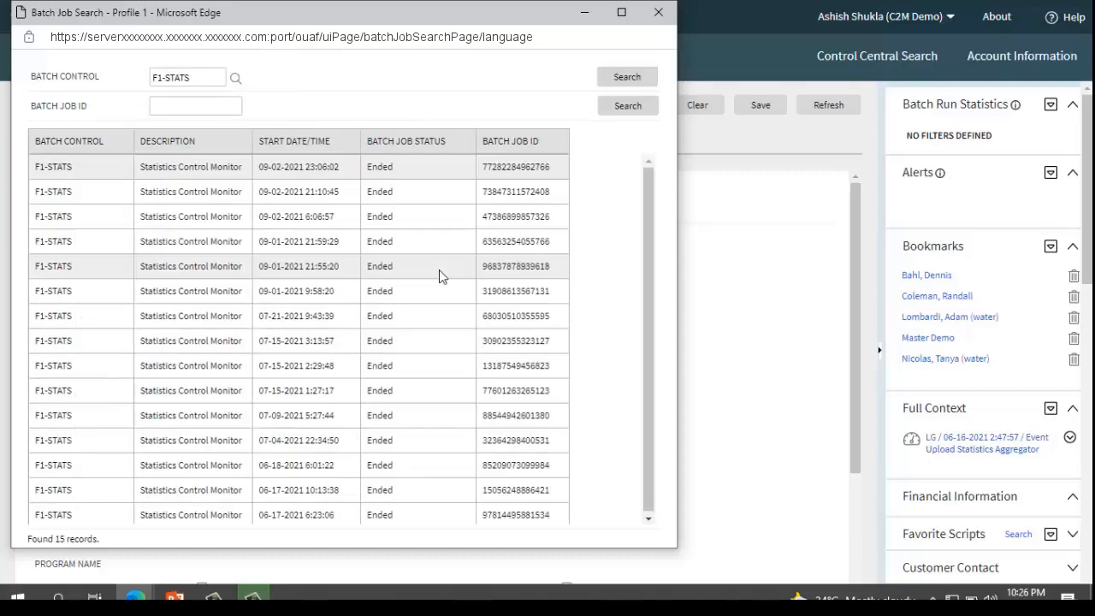
click(284, 176)
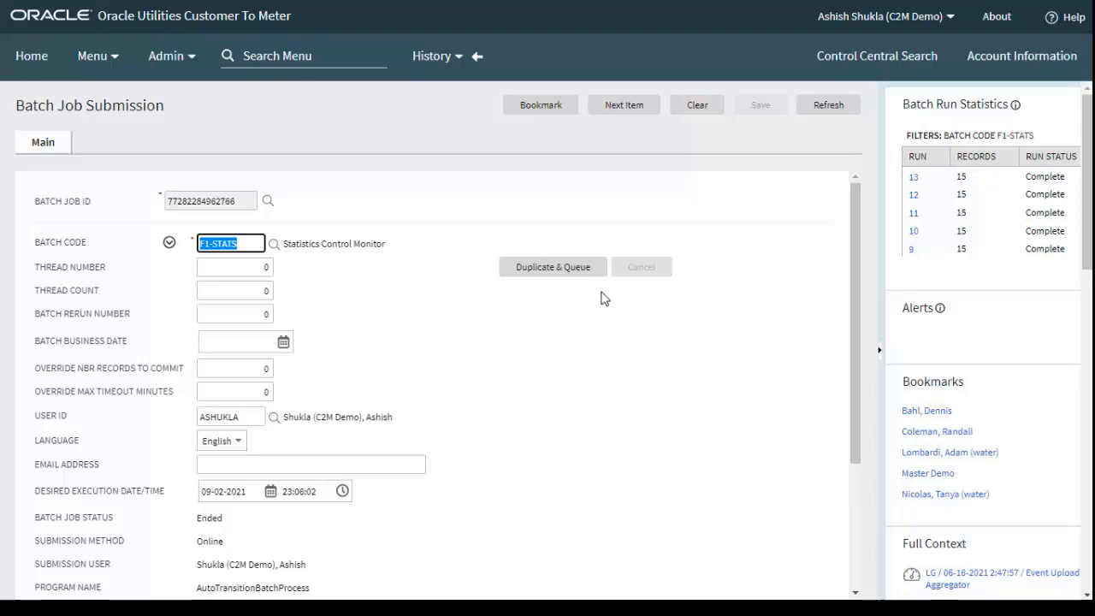
Review the F1-STATS Statistics Control Monitor job's parameters, duplicate and queue it, and refresh its status
scroll(564, 376, down, 3)
scroll(582, 390, up, 1)
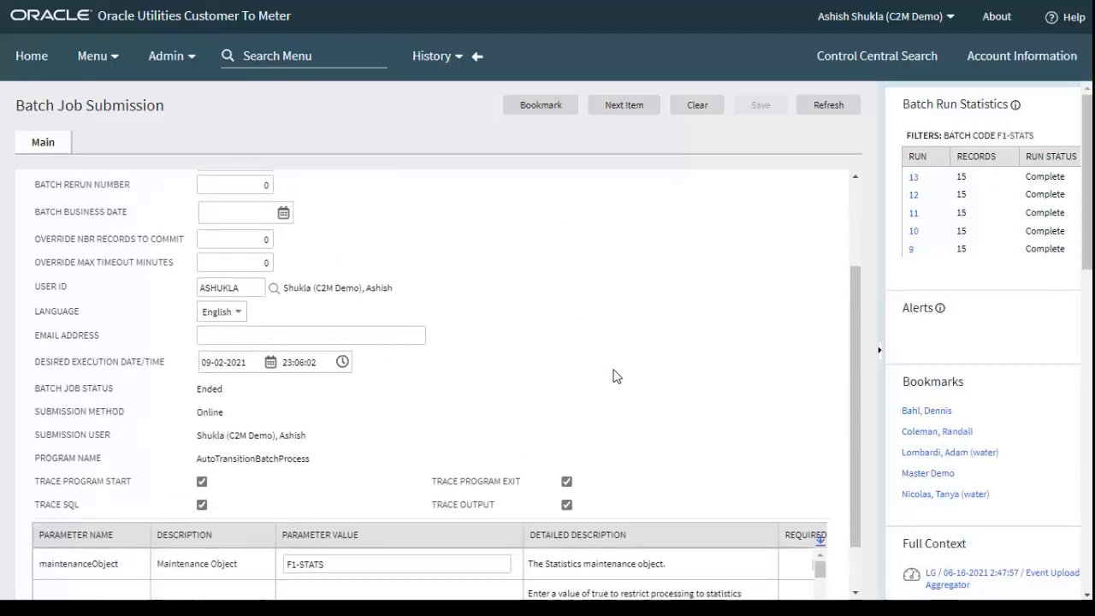
scroll(613, 377, up, 3)
click(564, 269)
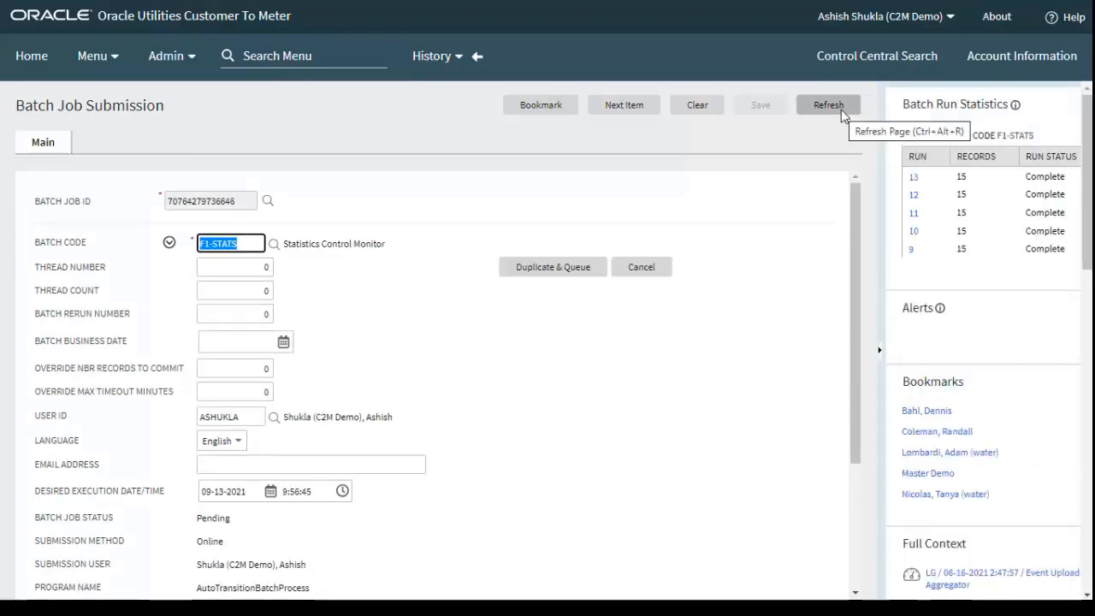
click(834, 106)
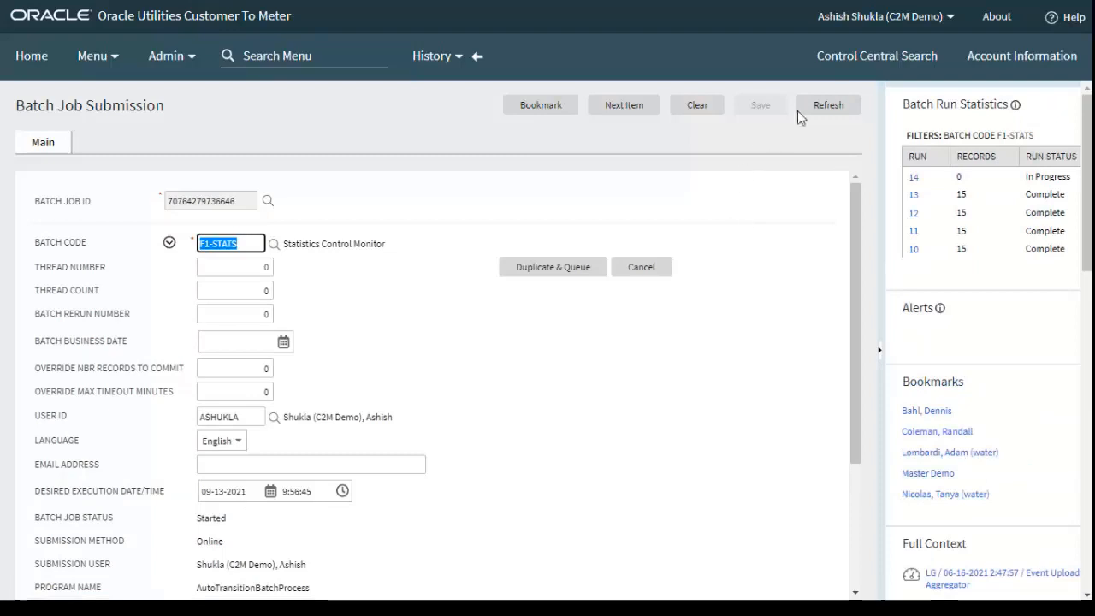
Refresh the F1-STATS job submission repeatedly until its batch job status changes to Ended
click(826, 111)
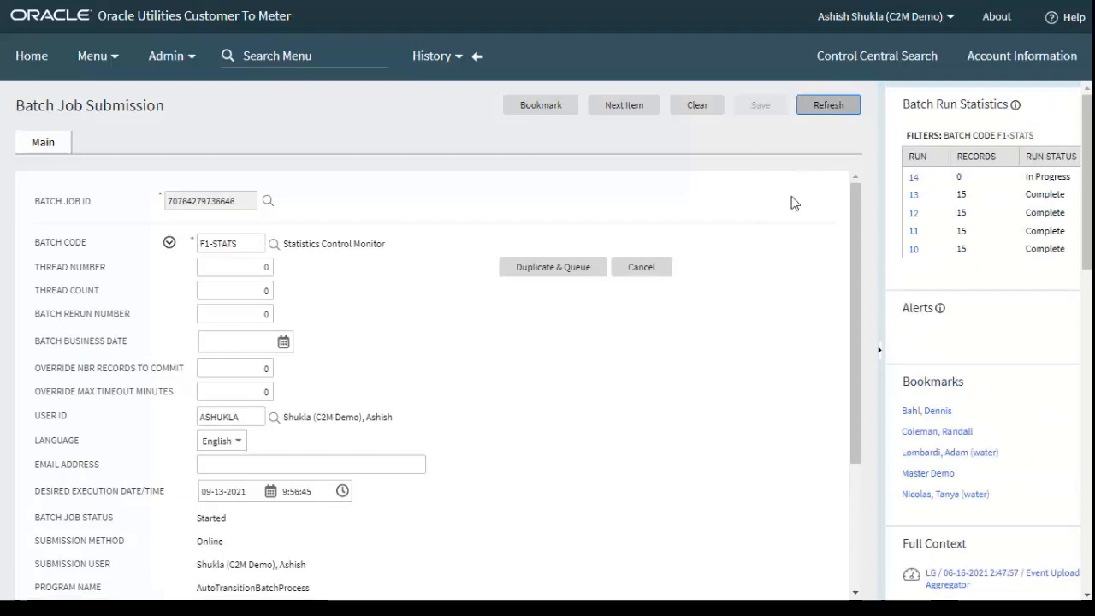
click(830, 106)
click(827, 111)
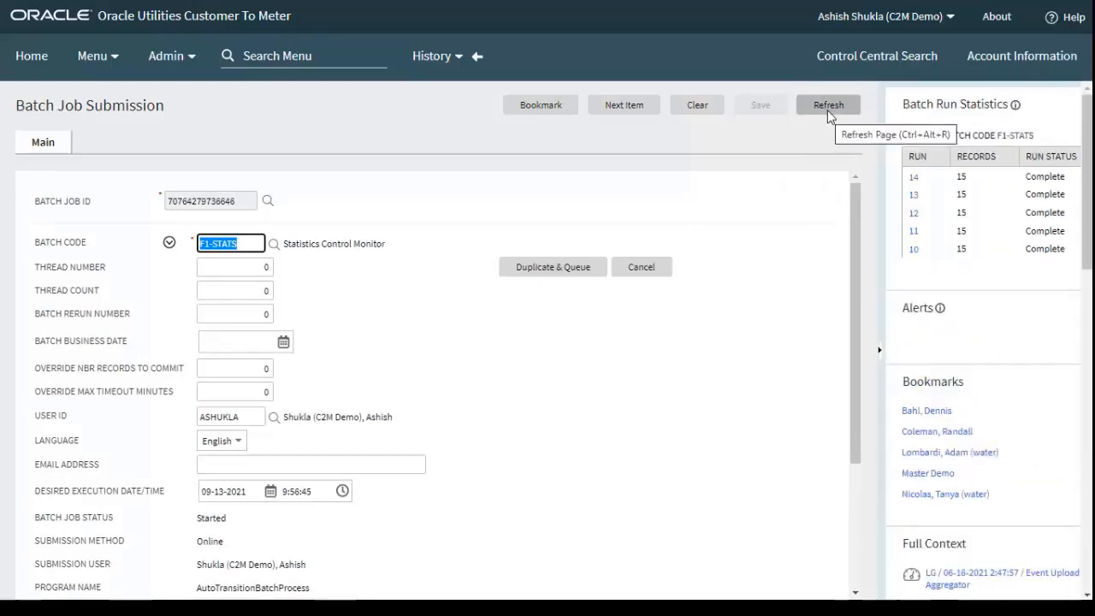
click(827, 106)
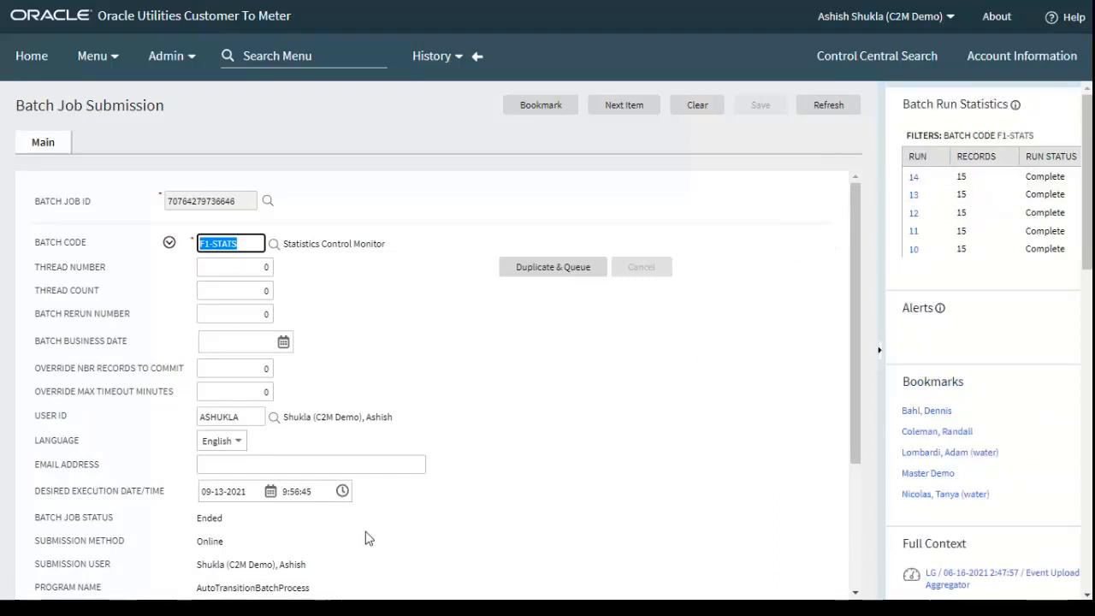
Open the Meter Operational Dashboard and inspect the latest data points in the IMD Loading Trend and Device Event Loading Trend charts
click(119, 56)
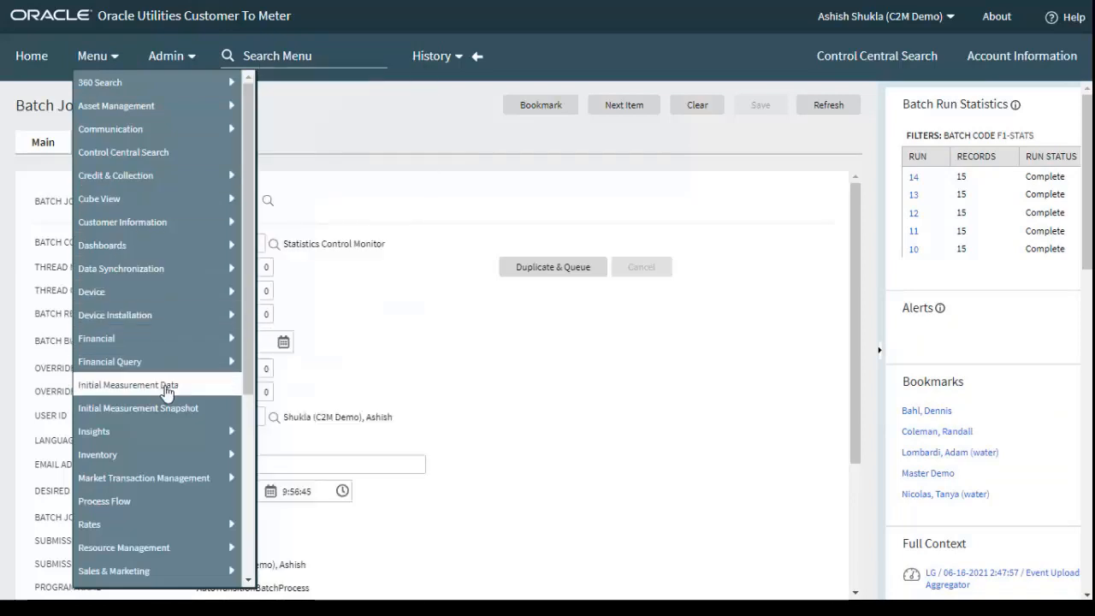
mouse_move(209, 246)
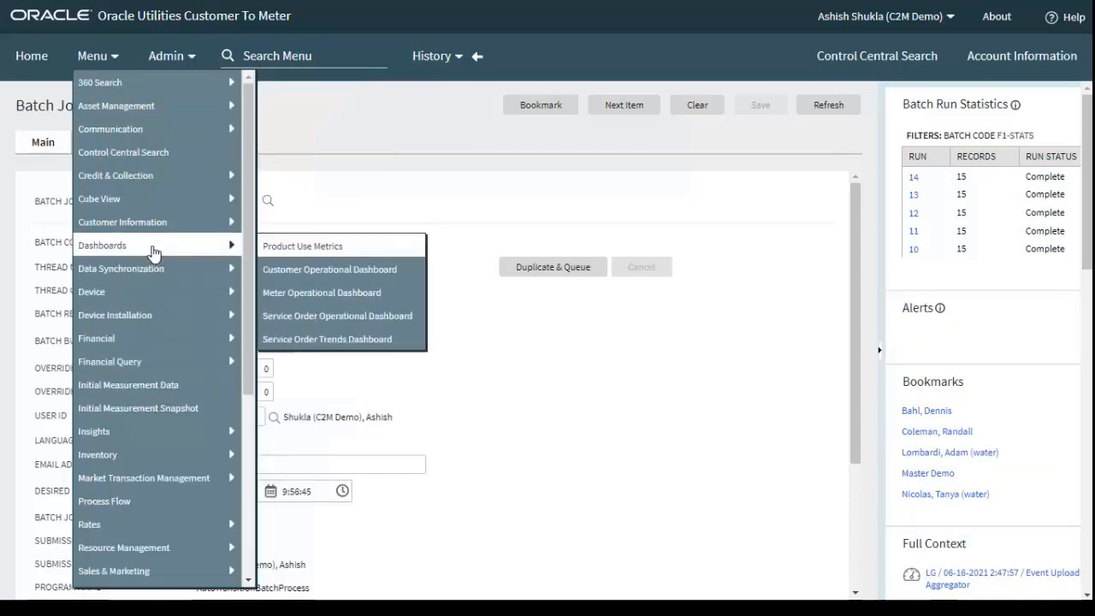
click(349, 292)
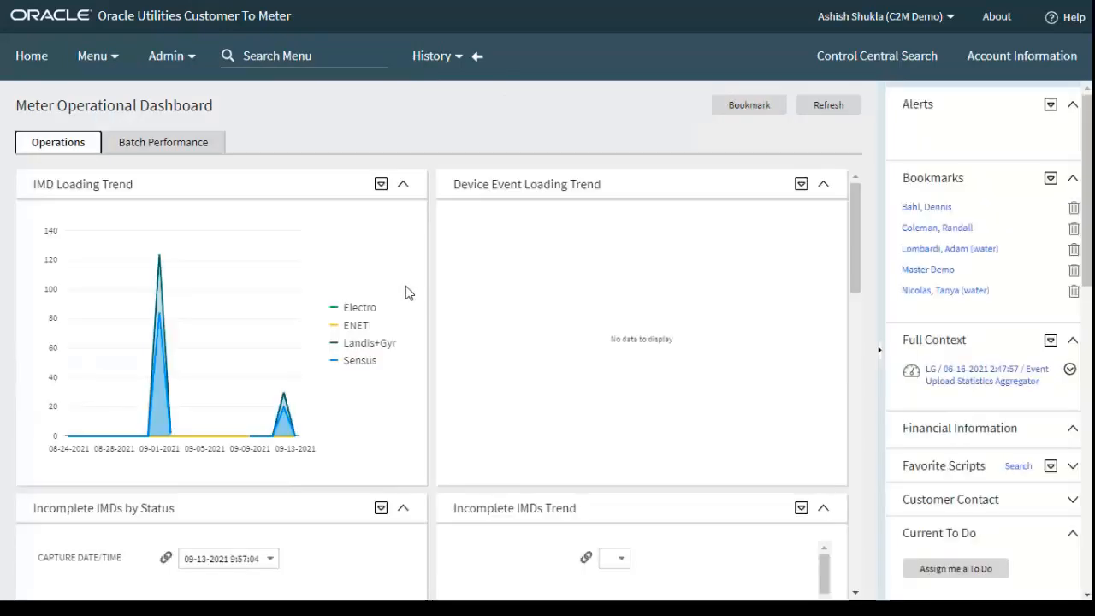
mouse_move(294, 437)
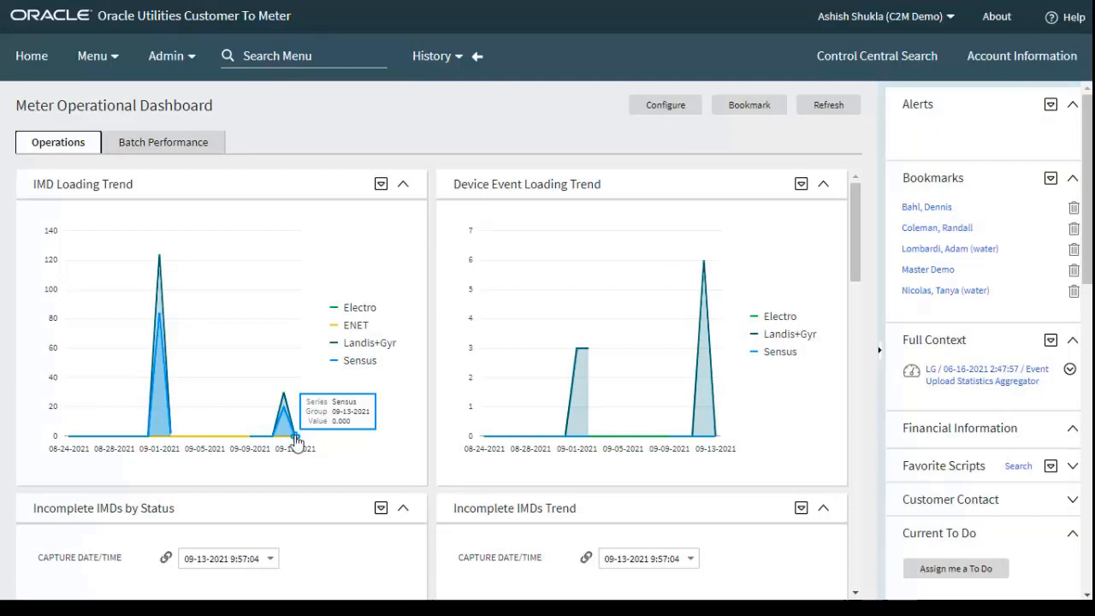
mouse_move(285, 416)
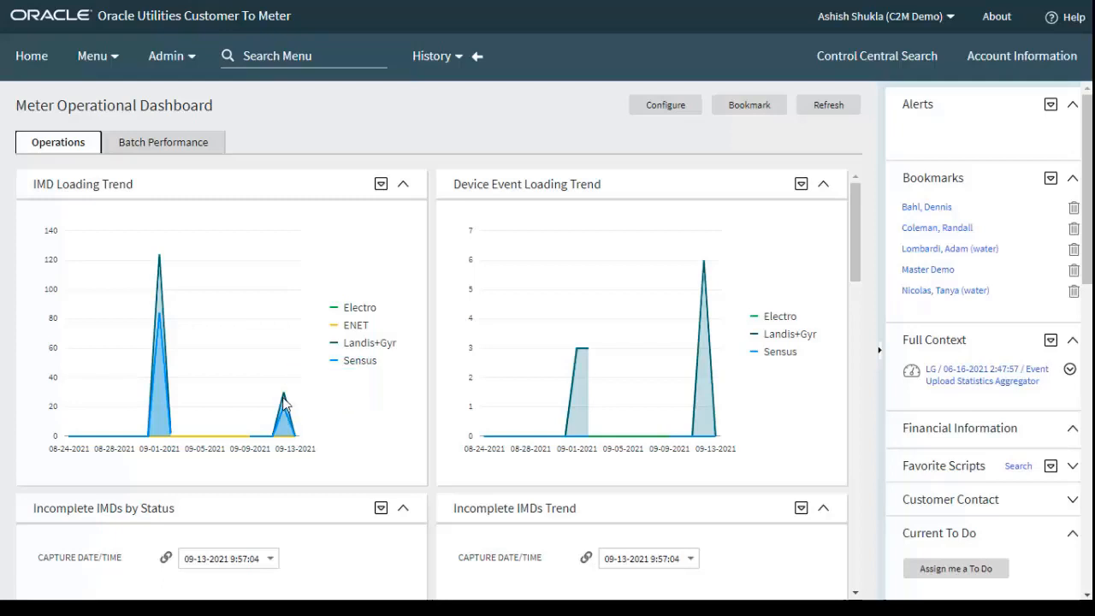
mouse_move(283, 396)
mouse_move(716, 438)
mouse_move(704, 265)
drag(859, 230, 868, 268)
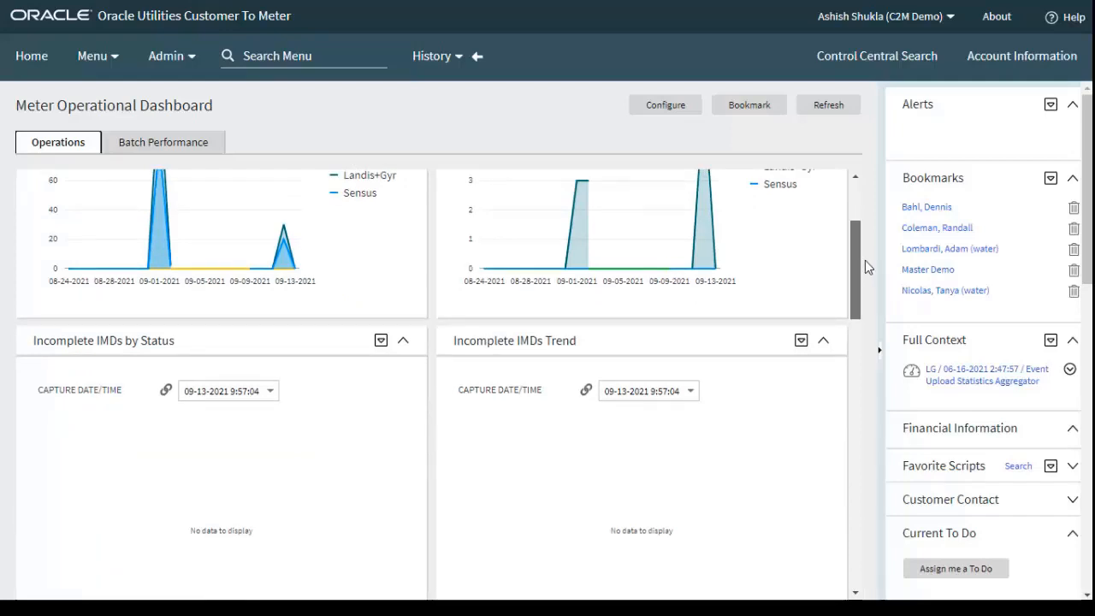
drag(865, 261, 846, 305)
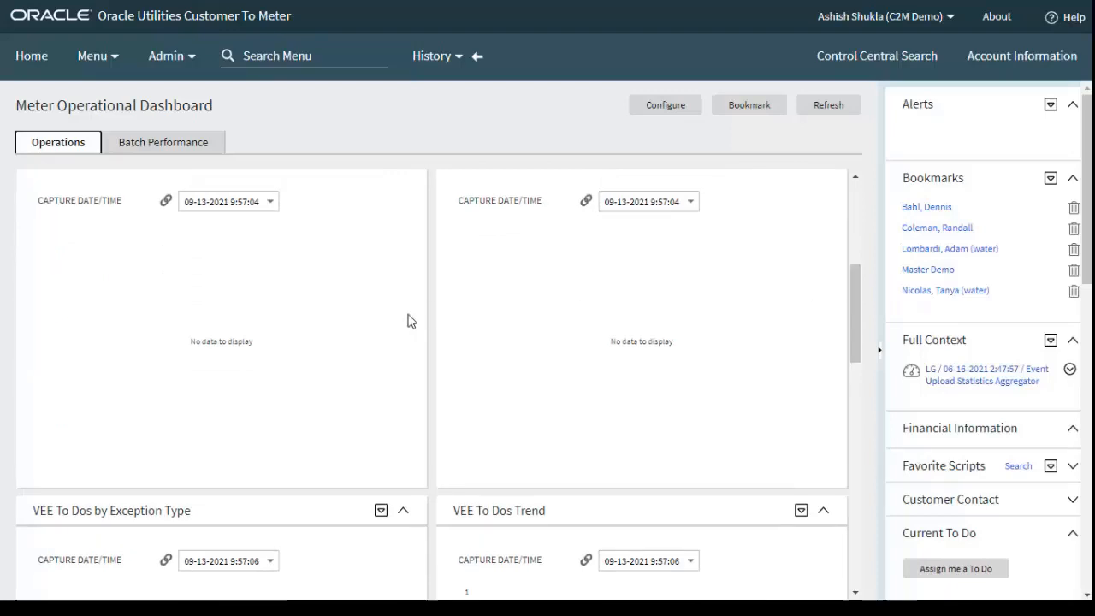
click(262, 205)
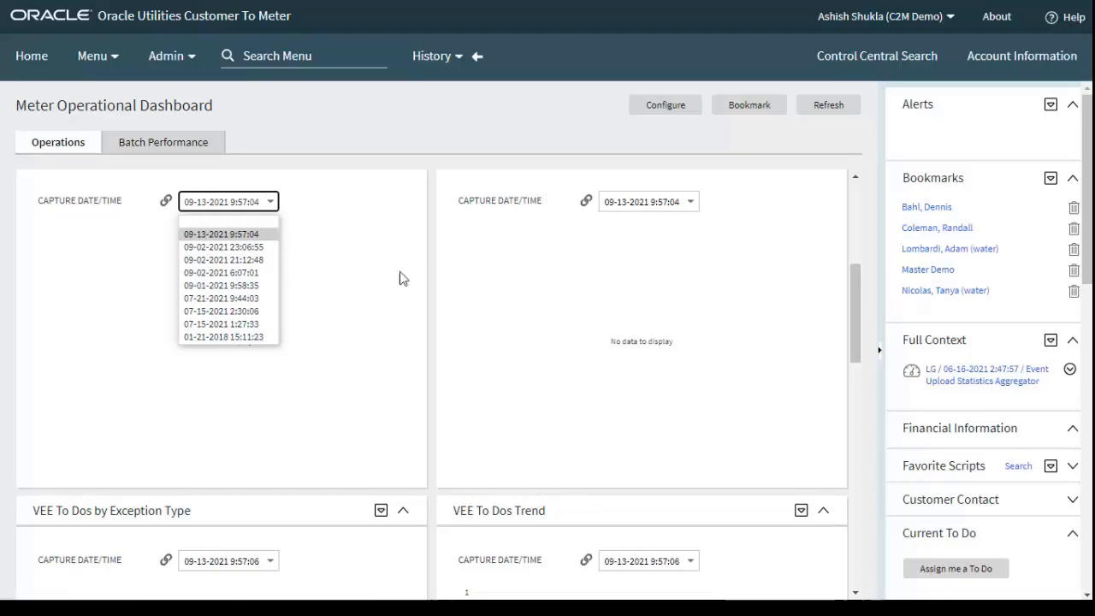
click(241, 338)
click(649, 202)
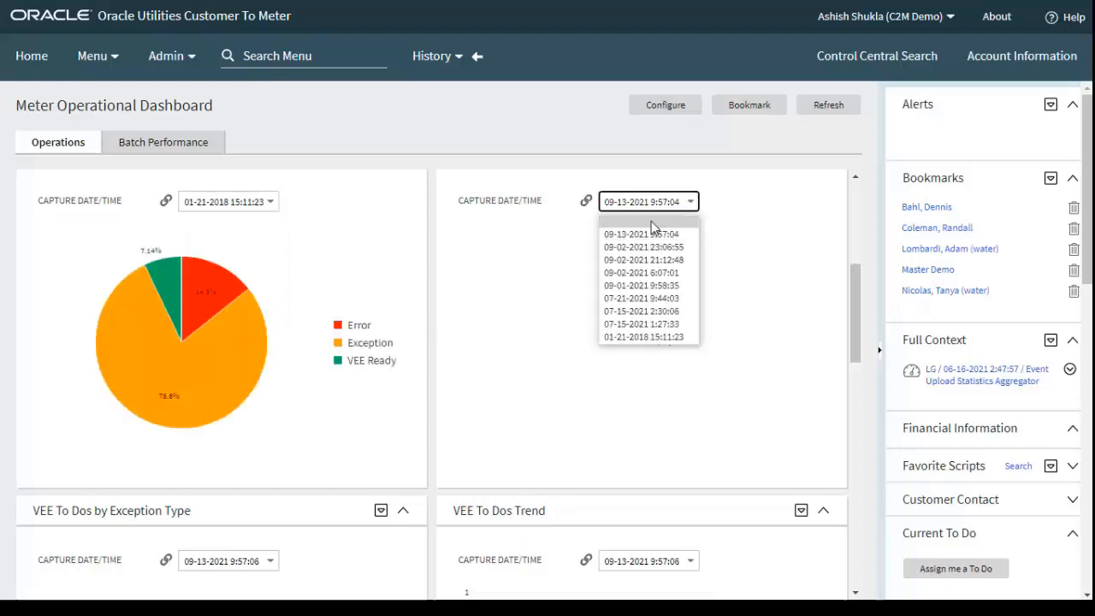
click(643, 336)
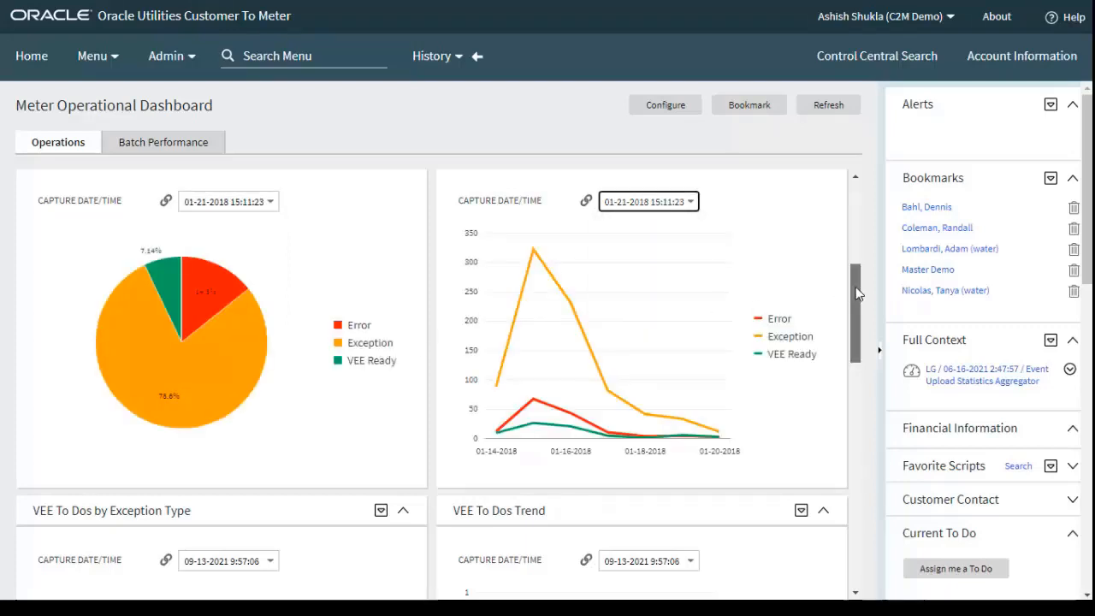
Check the capture dates offered for both VEE To Dos charts and select 09-13-2021 9:57:06 for each
drag(858, 294, 849, 370)
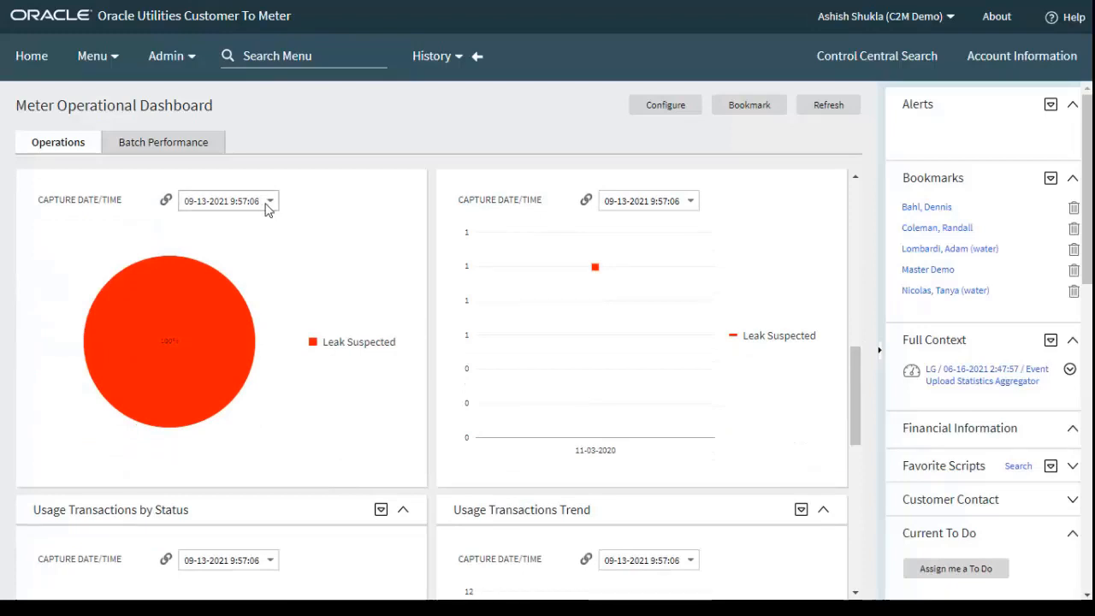
click(238, 208)
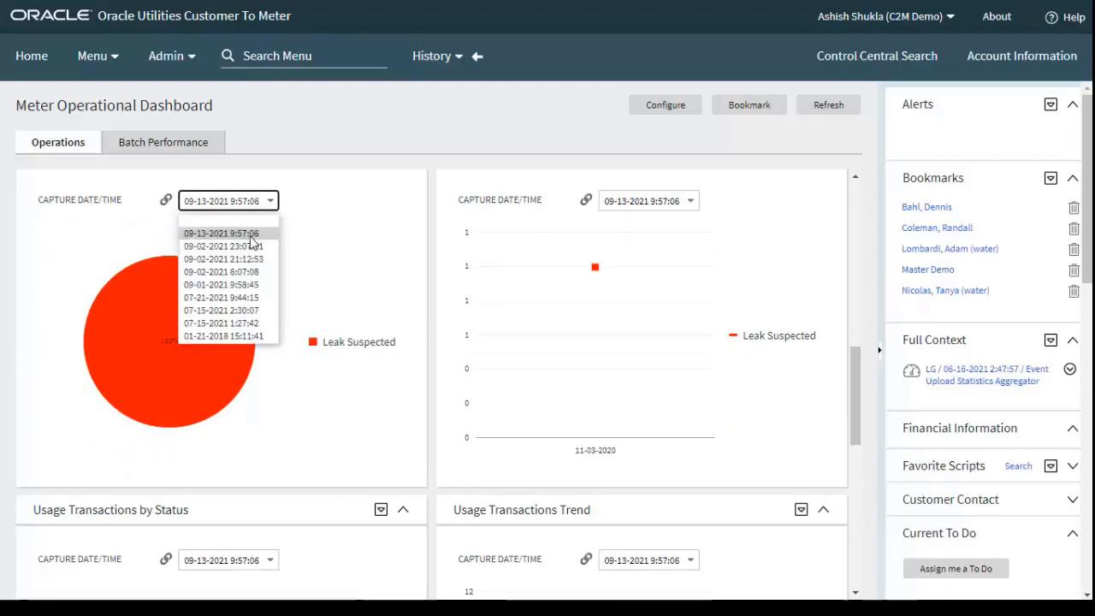
click(251, 236)
click(672, 207)
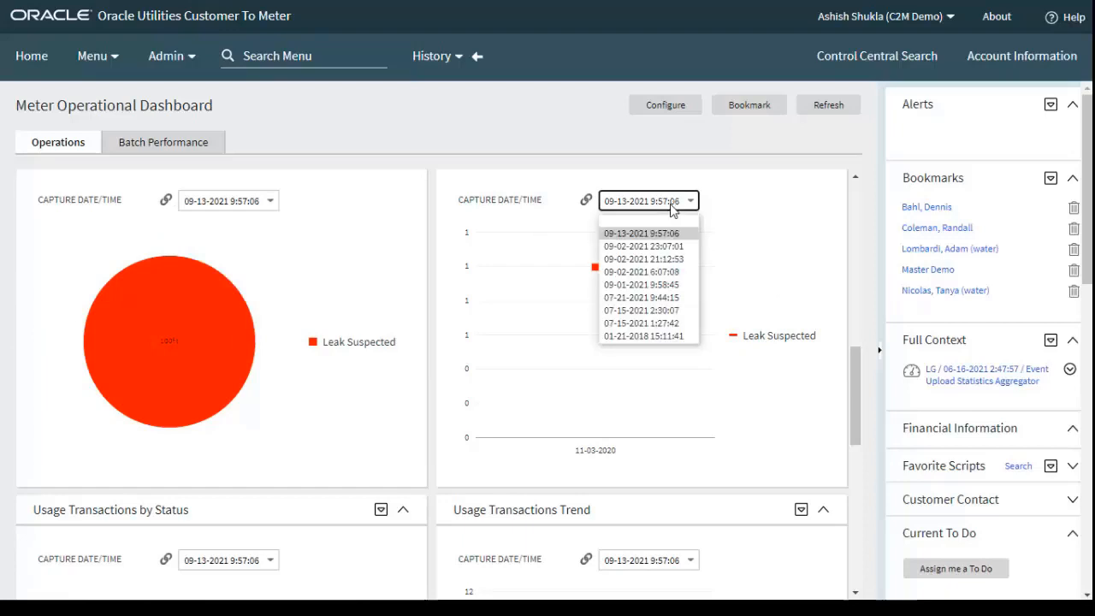
click(662, 235)
click(747, 224)
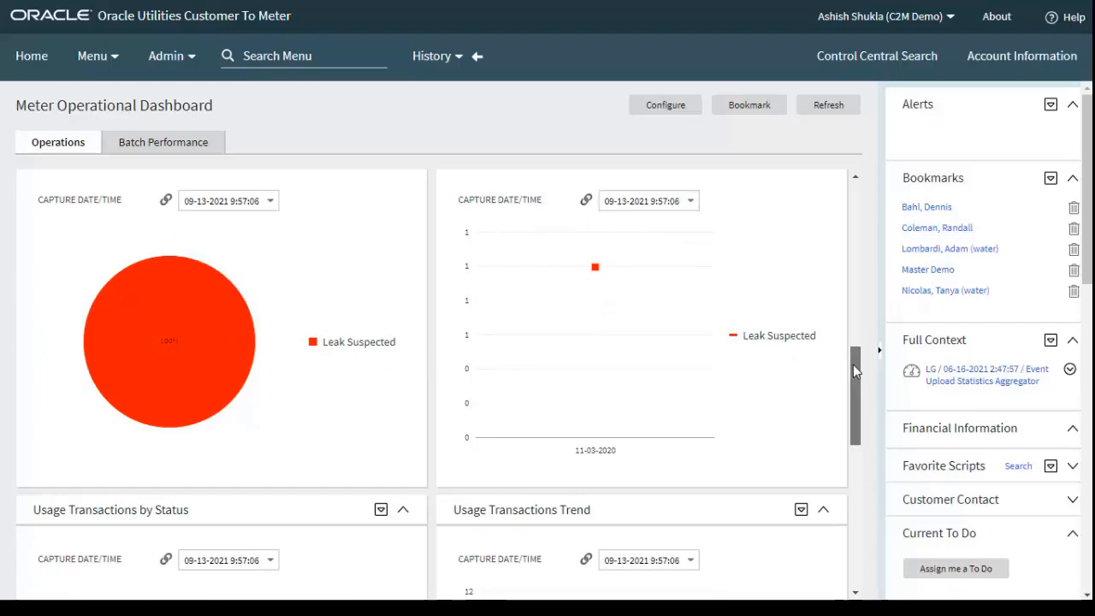
Review the Usage Transactions charts and the Usage Transactions To Dos charts on the dashboard
drag(853, 364, 873, 423)
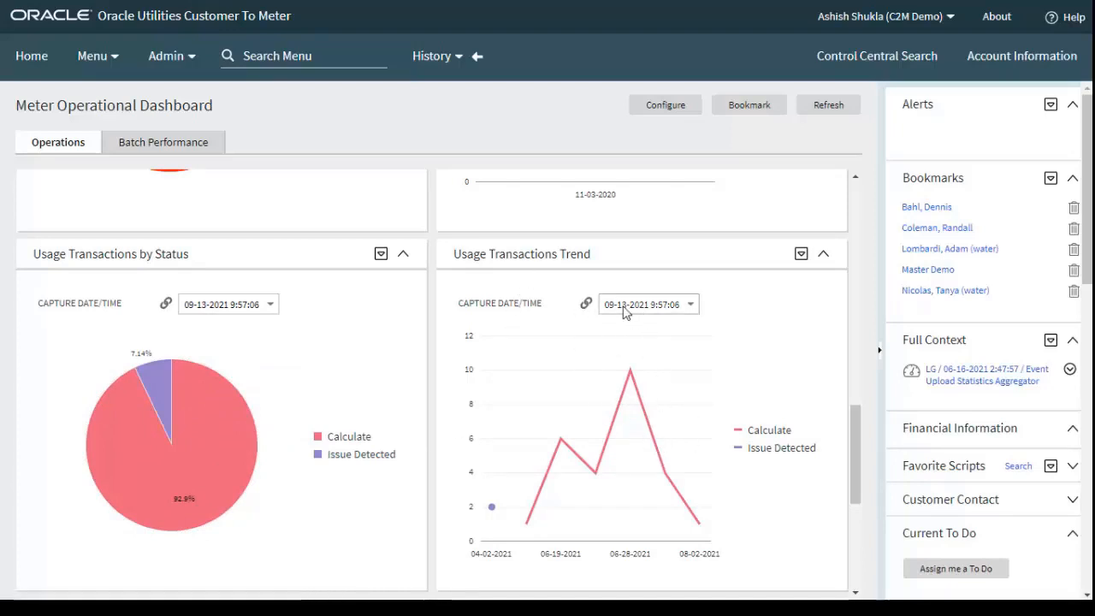
scroll(866, 492, down, 3)
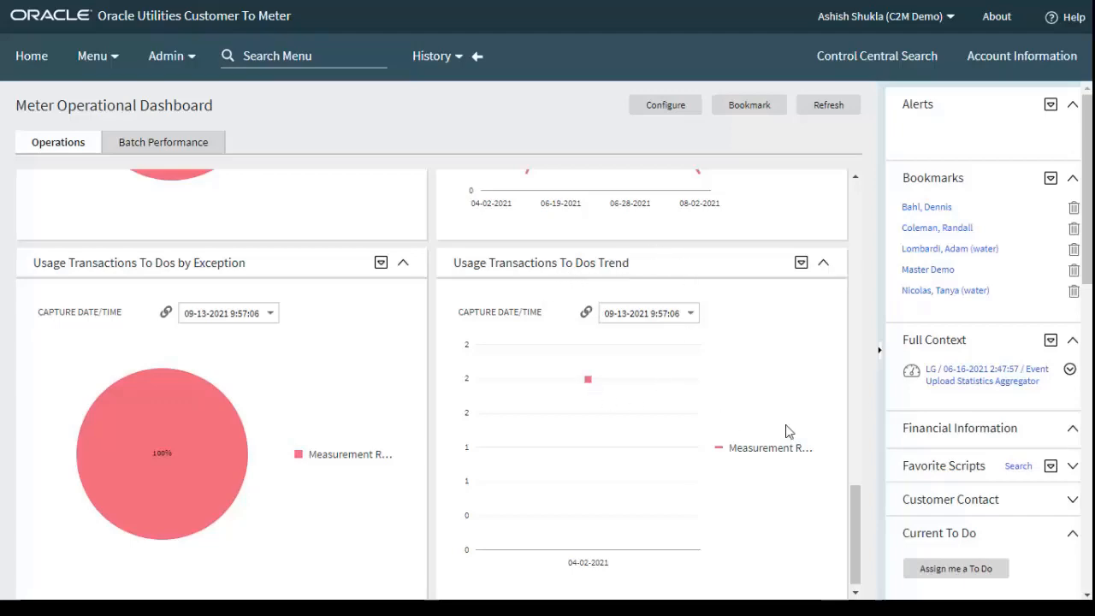
drag(862, 525, 851, 210)
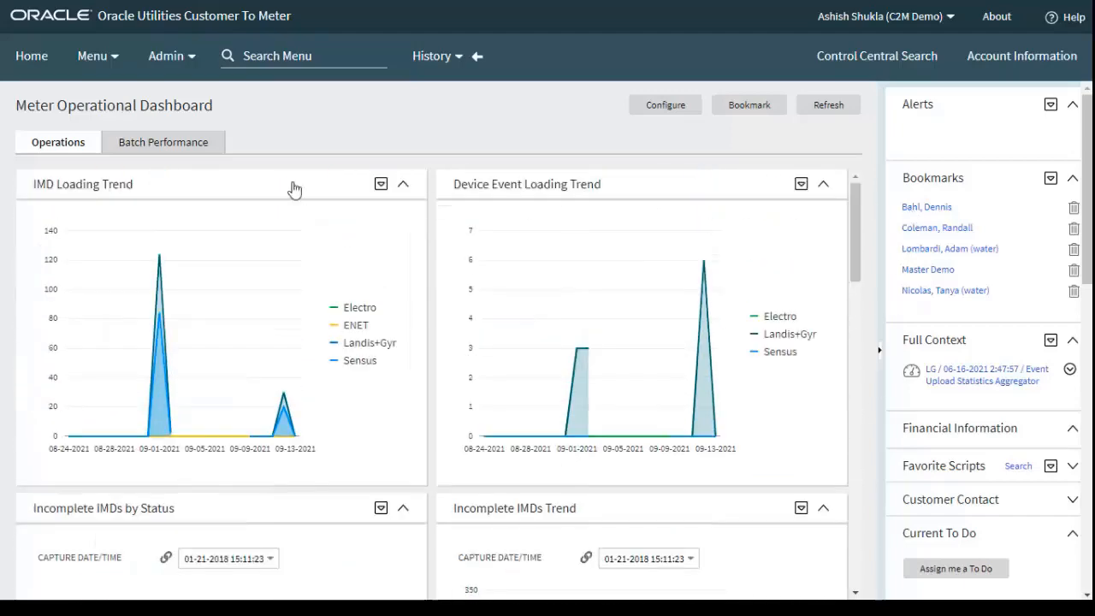
Examine the completion times in the Primary Event Loading and Primary IMD Loading batch performance charts, and return to the Operations view
click(197, 145)
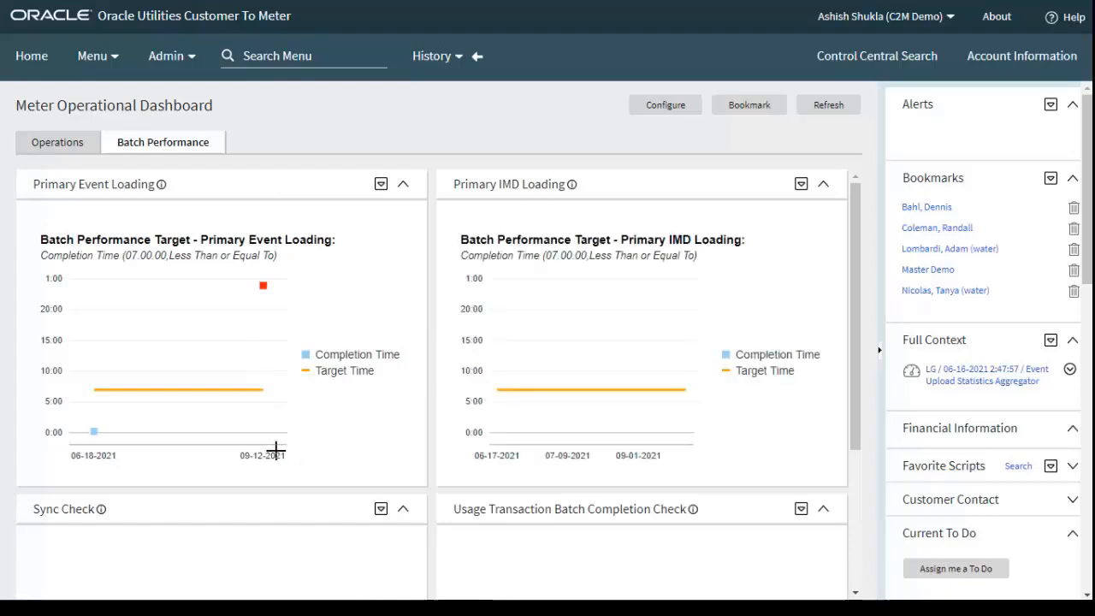
mouse_move(262, 297)
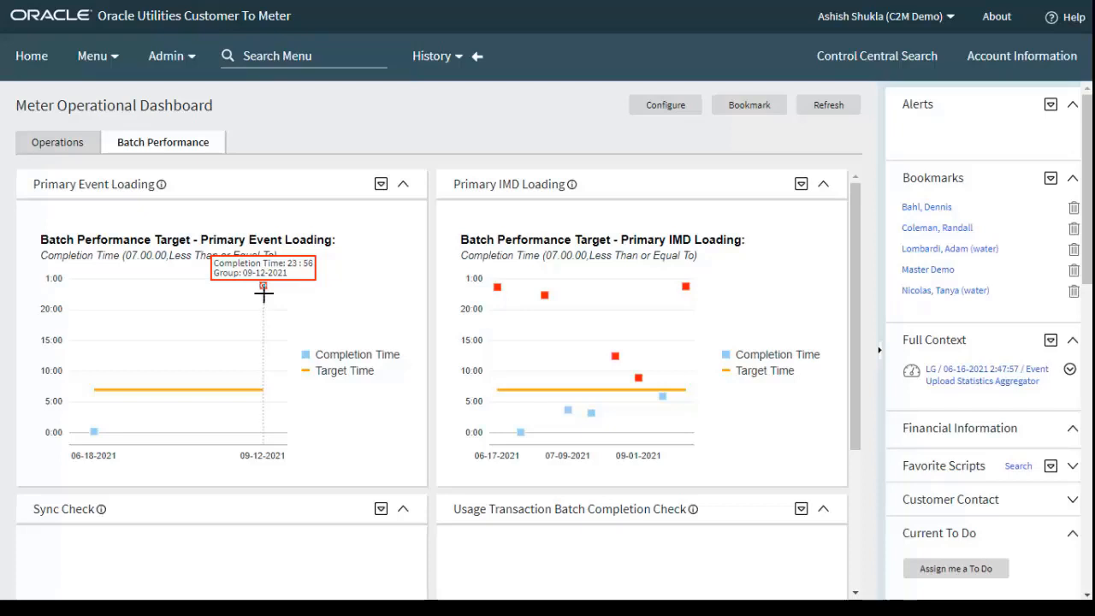
mouse_move(679, 322)
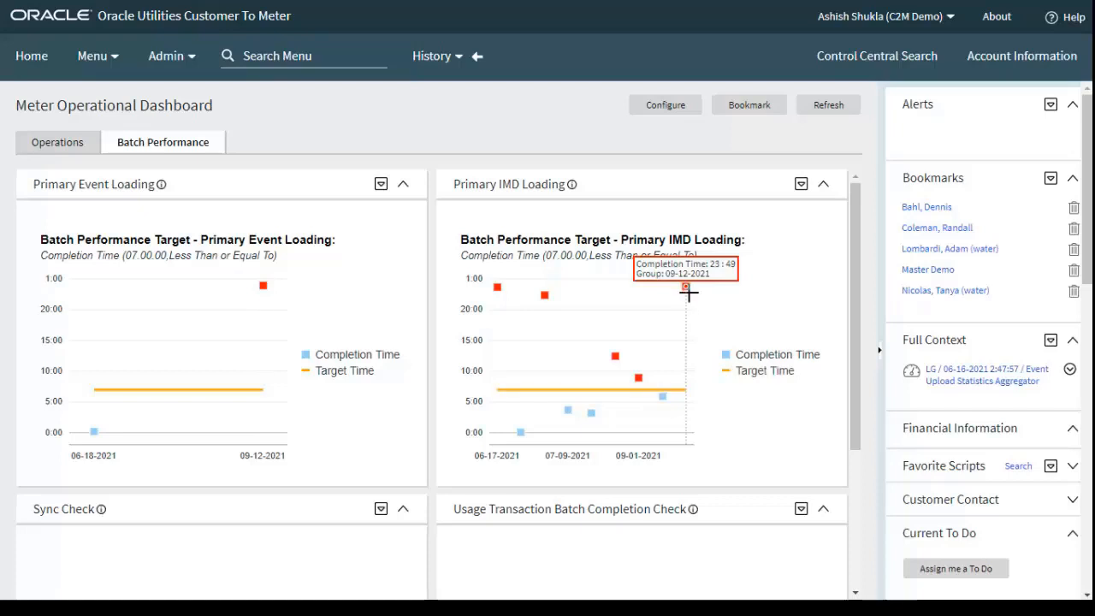
mouse_move(633, 380)
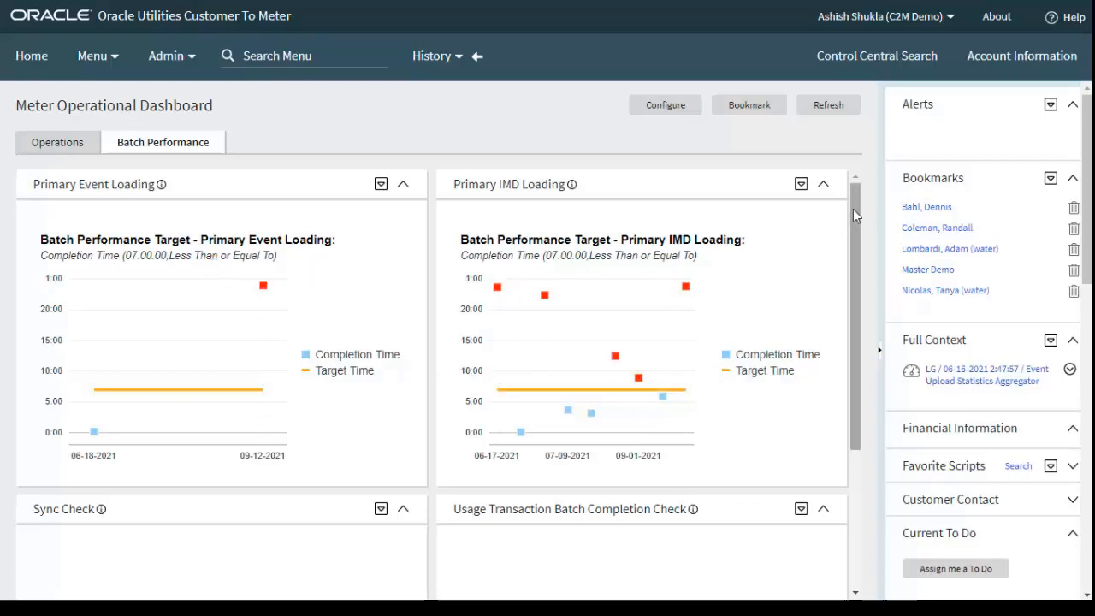
click(74, 147)
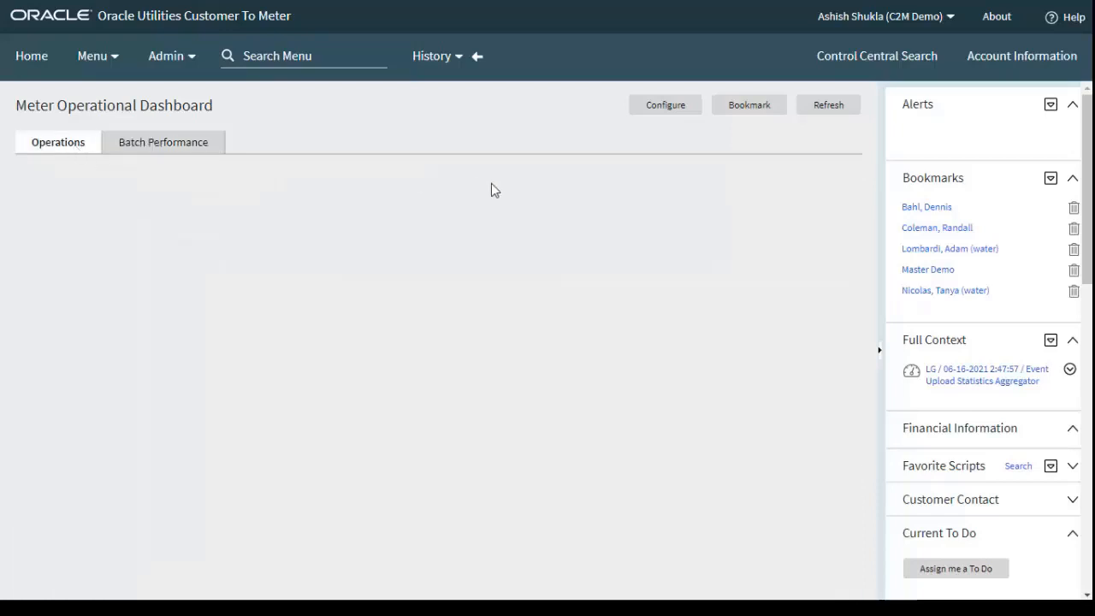